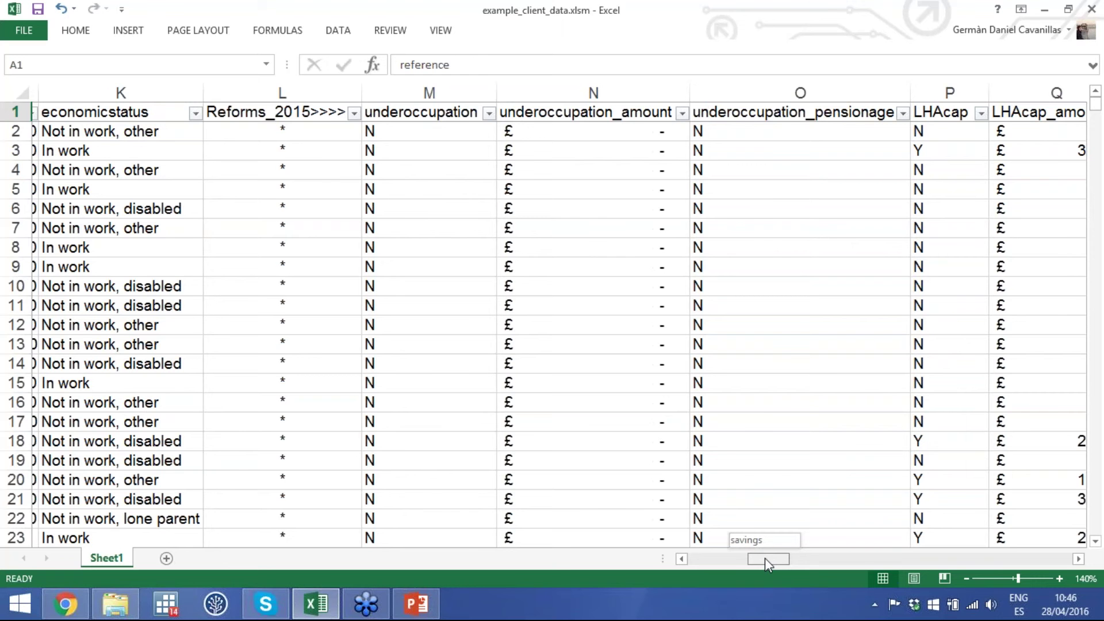
# Step: Go back to the first columns of the client data and examine the reference column
pyautogui.moveTo(765, 558); pyautogui.dragTo(693, 559)
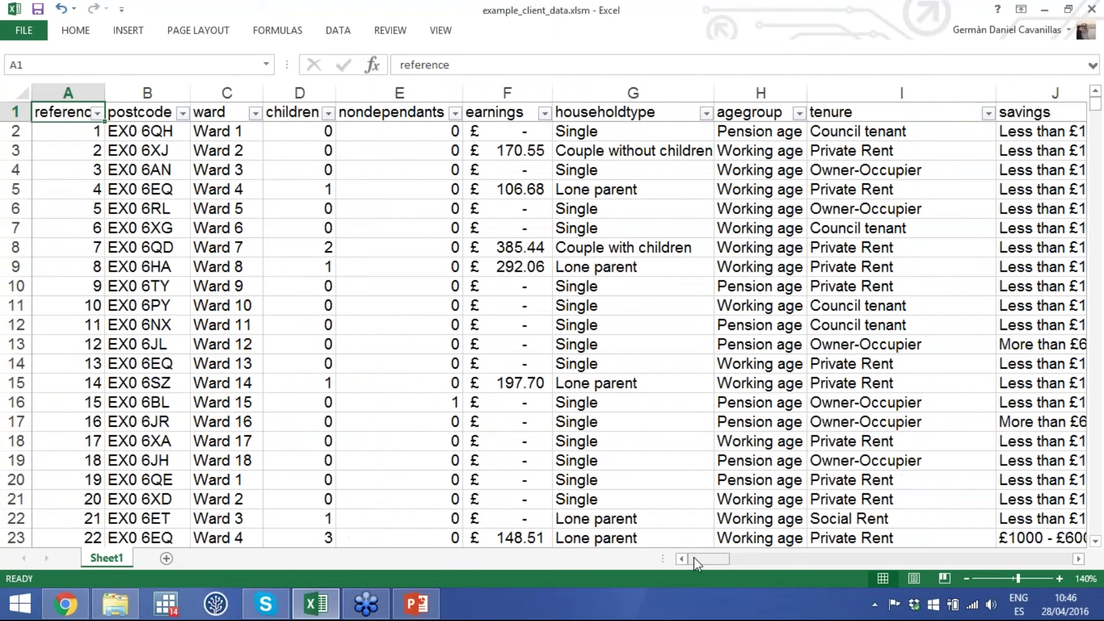
pyautogui.click(284, 250)
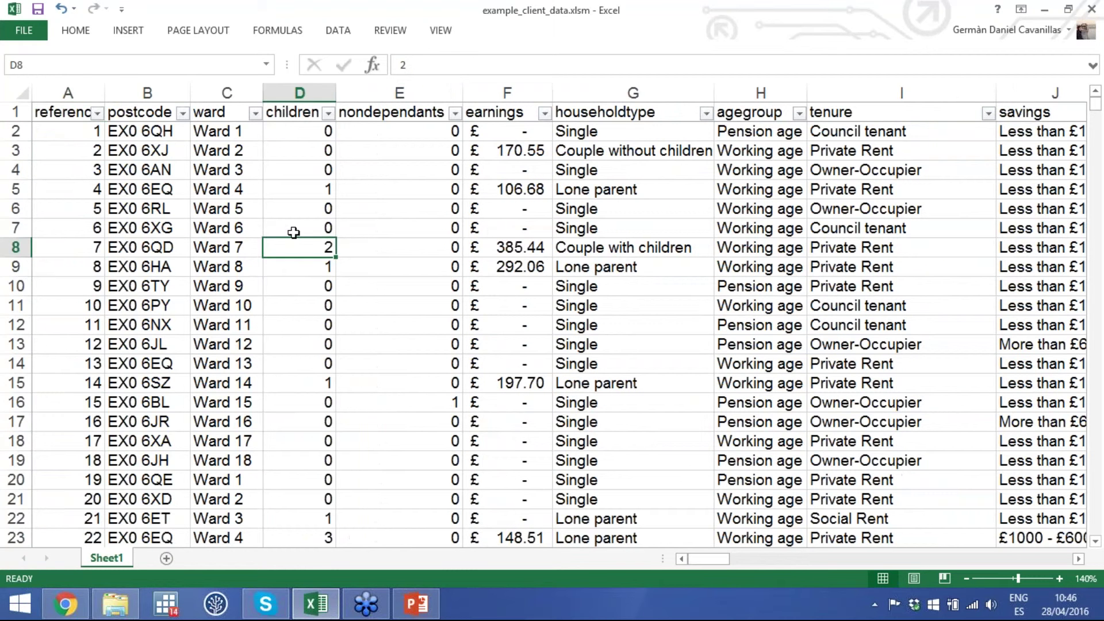
pyautogui.click(102, 207)
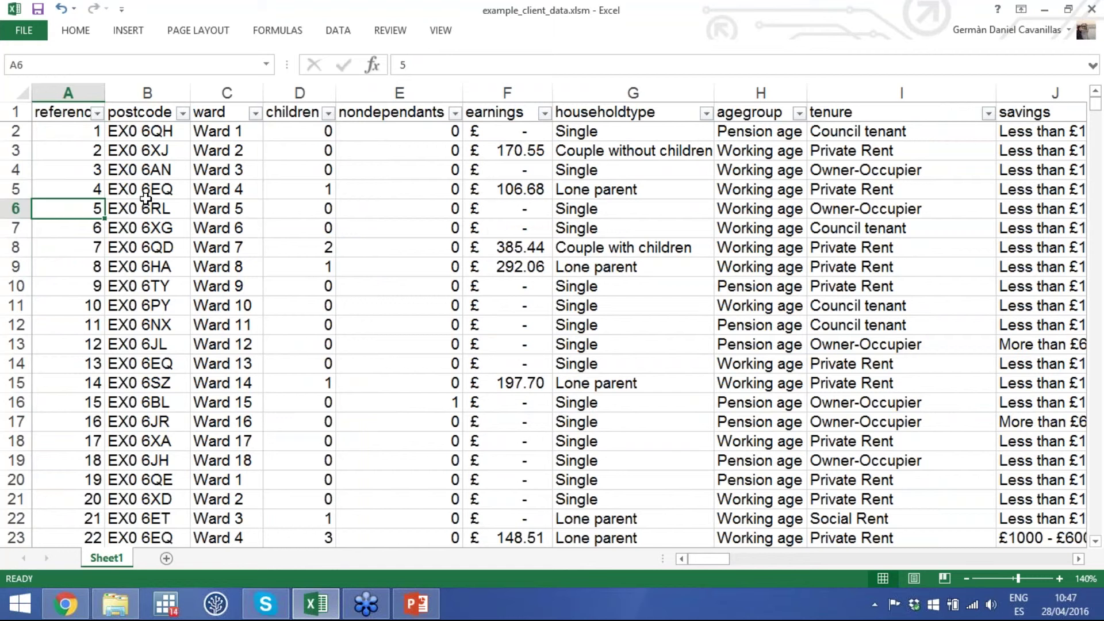
pyautogui.press('Up')
pyautogui.press('Up')
pyautogui.press('Up')
pyautogui.moveTo(707, 558); pyautogui.dragTo(674, 551)
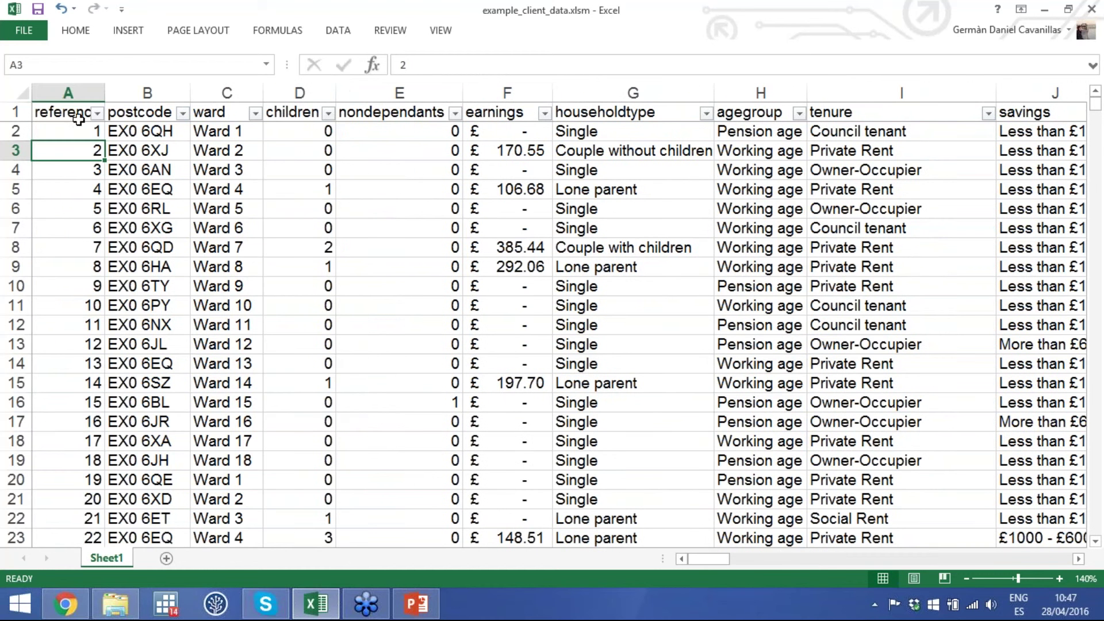
# Step: Review the column headers from reference through householdtype and return to the reference header
pyautogui.click(70, 110)
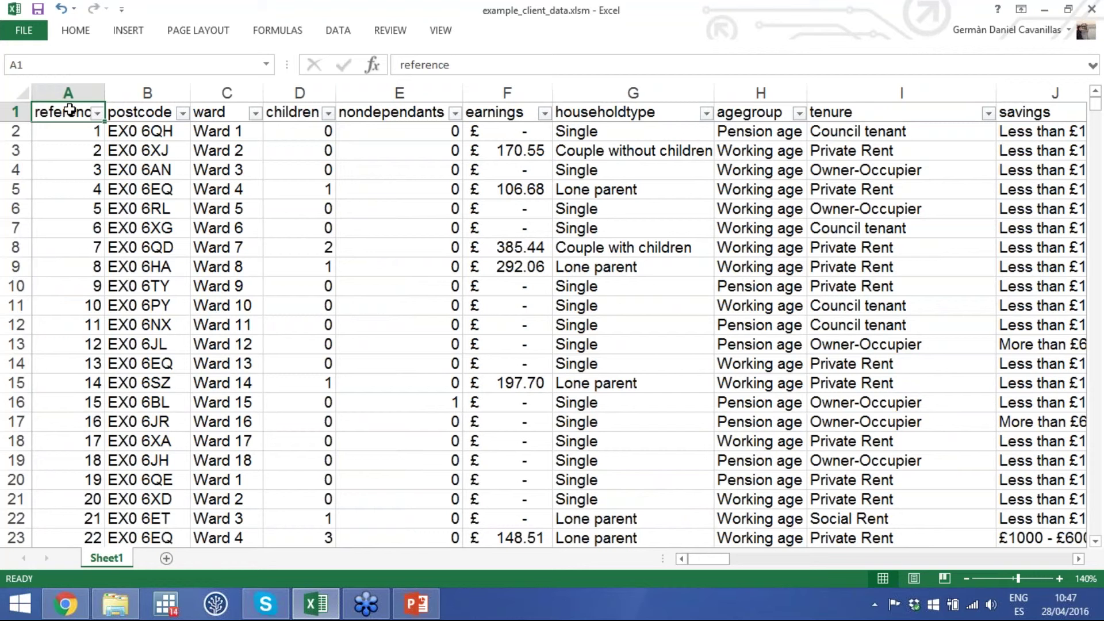
pyautogui.press('Right')
pyautogui.press('Left')
pyautogui.press('Right')
pyautogui.press('Right')
pyautogui.press('Right')
pyautogui.press('Right')
pyautogui.press('Right')
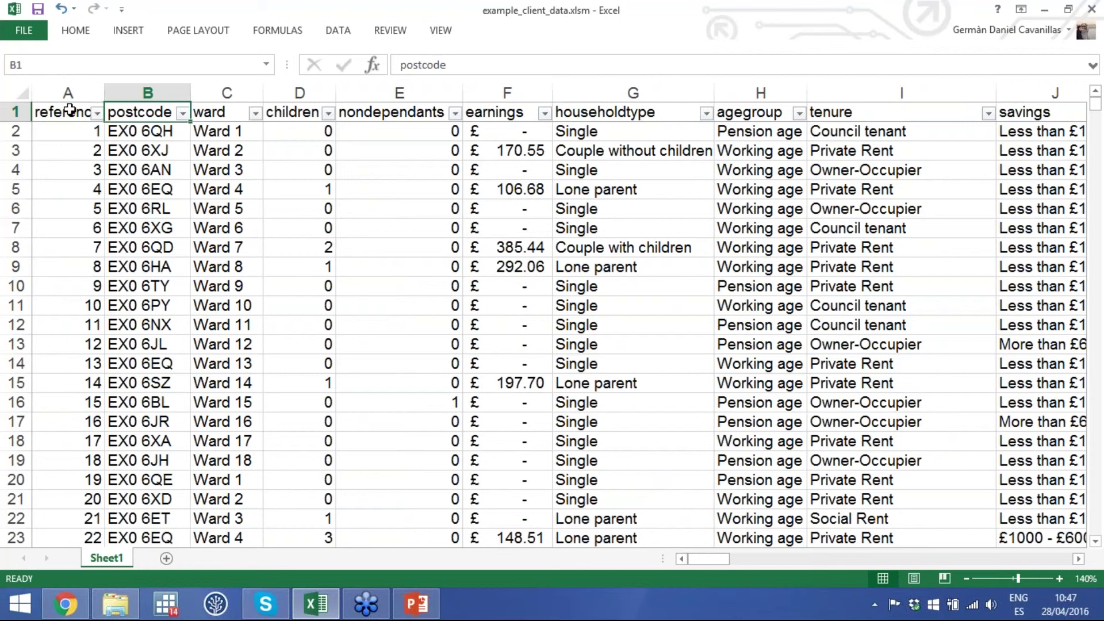
pyautogui.press('Right')
pyautogui.press('Right')
pyautogui.press('Right')
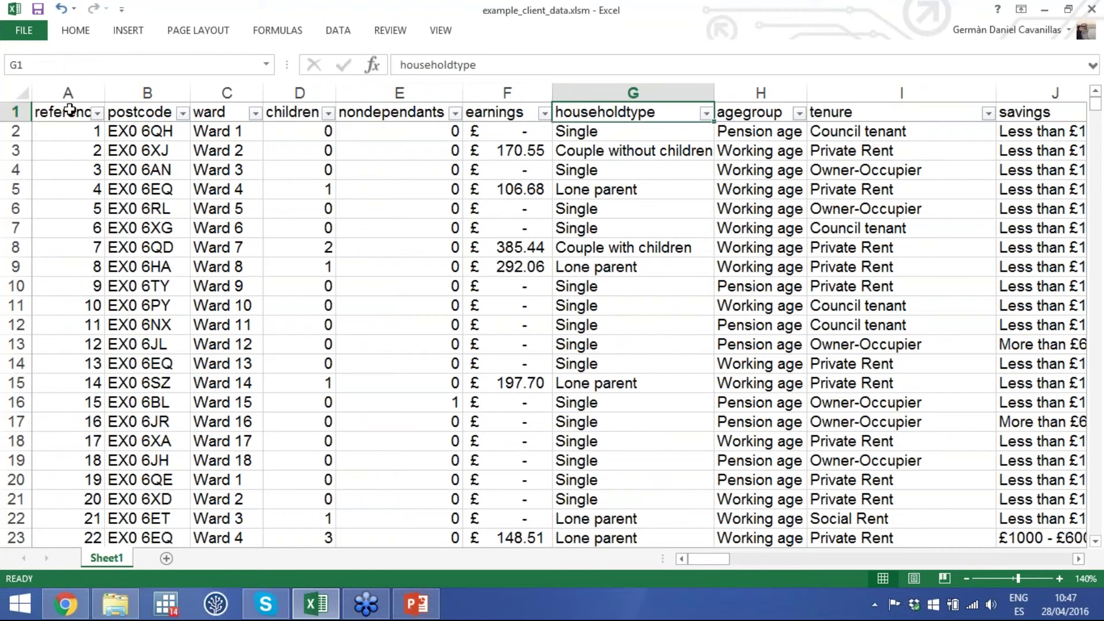
pyautogui.press('Left')
pyautogui.press('Left')
pyautogui.press('Left')
pyautogui.press('Left')
pyautogui.press('Left')
pyautogui.press('Left')
pyautogui.press('Left')
pyautogui.press('Left')
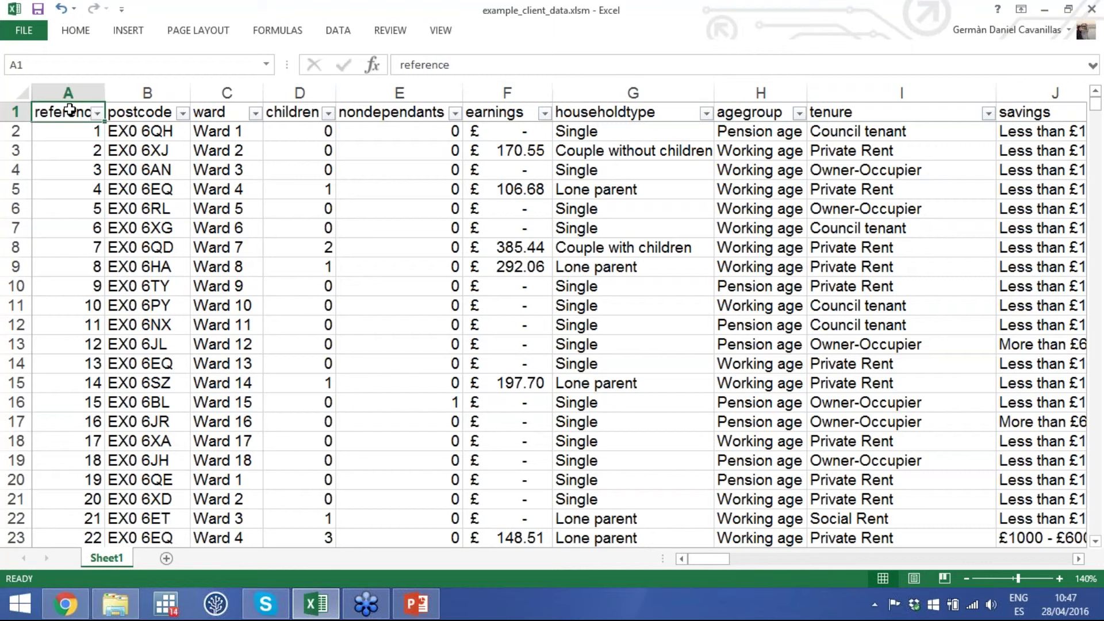
pyautogui.press('Right')
pyautogui.press('Left')
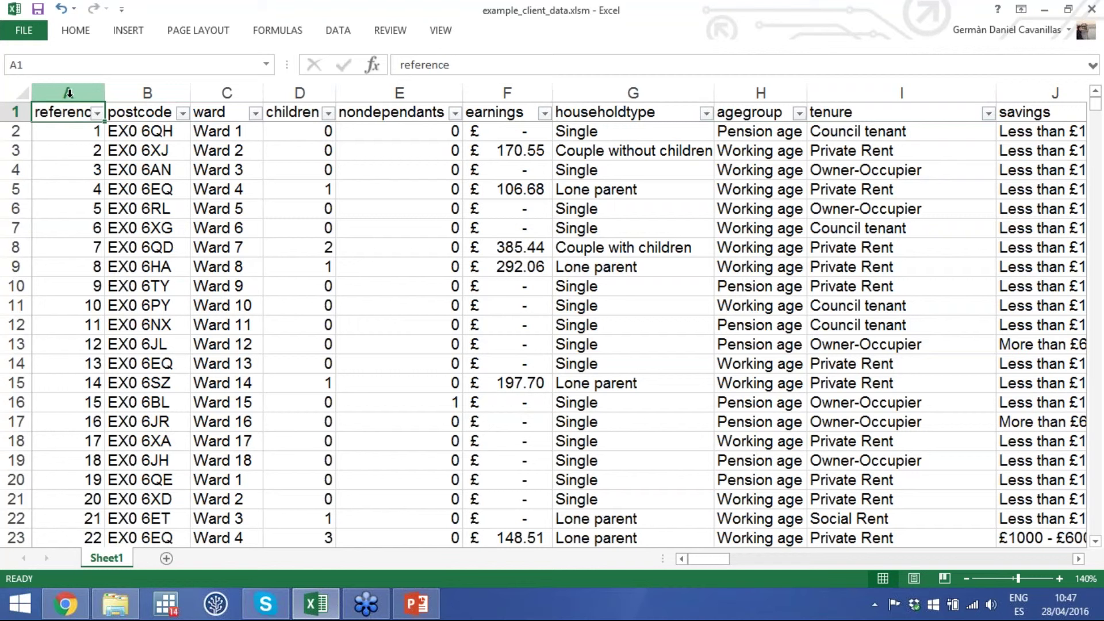
# Step: Examine the postcode column header and the postcode entry of the first client record
pyautogui.press('Right')
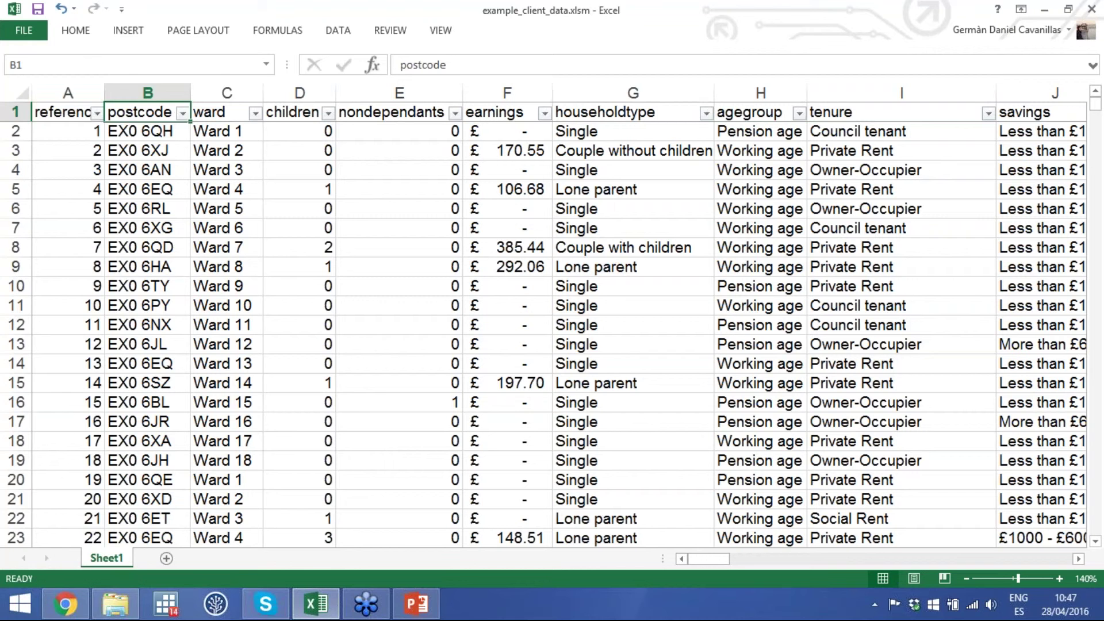
pyautogui.click(73, 127)
pyautogui.press('Right')
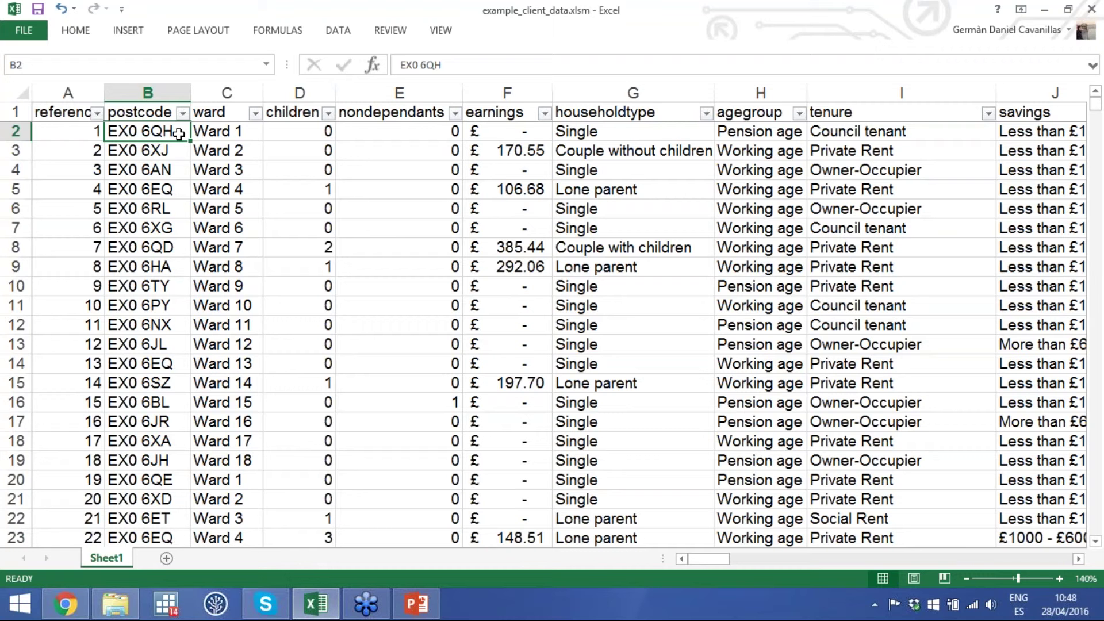
# Step: Examine the ward column from its header down to the Ward 6 entry and back up
pyautogui.press('Right')
pyautogui.press('Up')
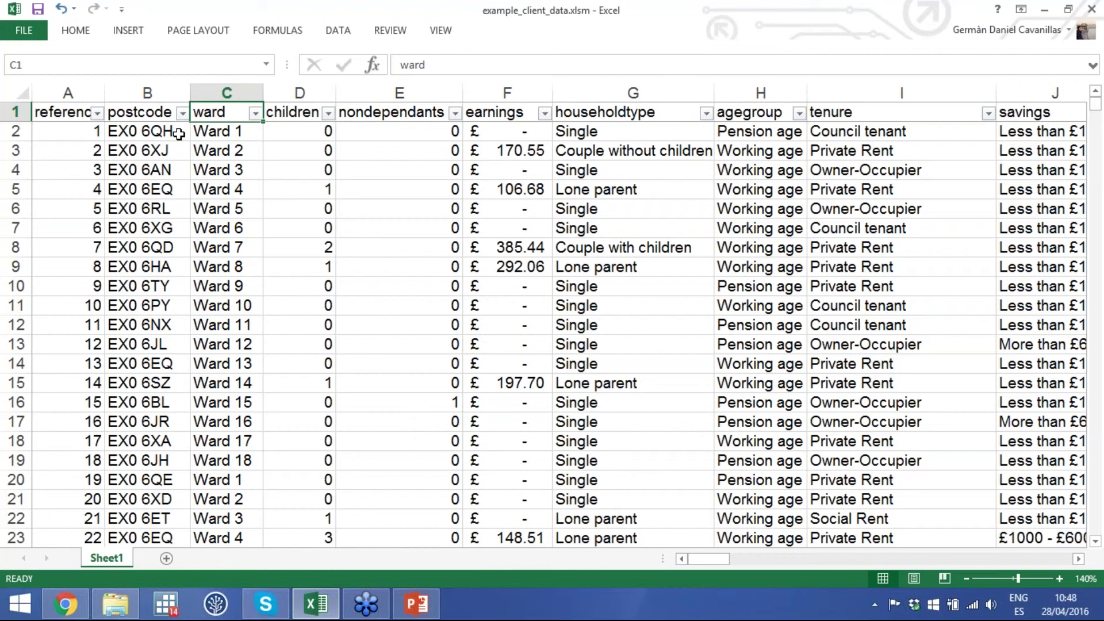
pyautogui.press('Down')
pyautogui.press('Down')
pyautogui.press('Down')
pyautogui.press('Down')
pyautogui.press('Down')
pyautogui.press('Down')
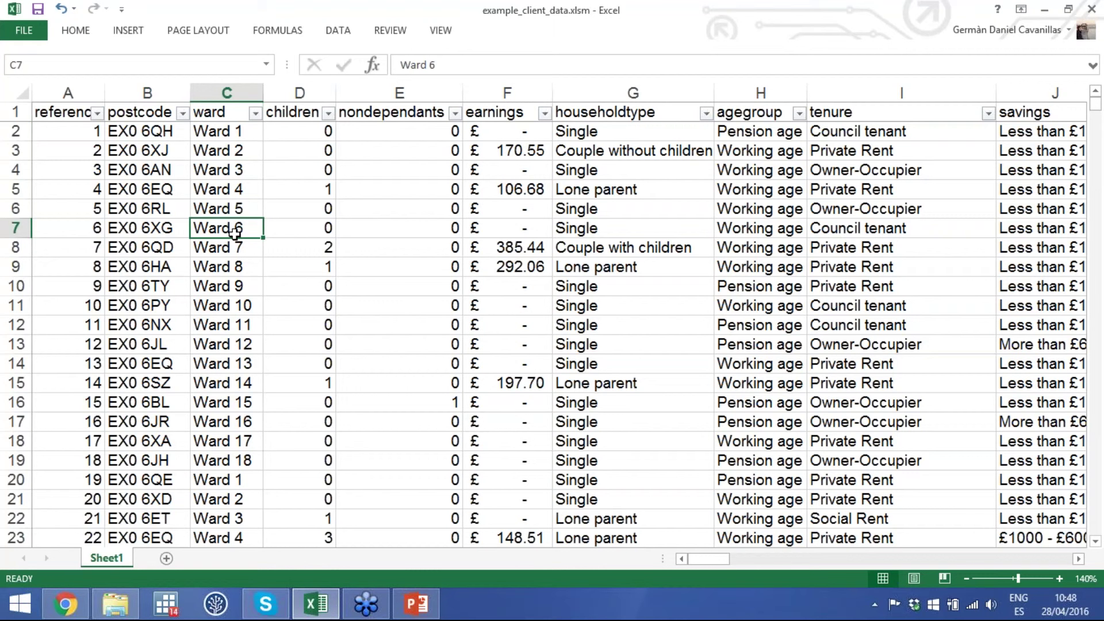
pyautogui.press('Up')
pyautogui.press('Up')
pyautogui.press('Up')
pyautogui.press('Up')
pyautogui.press('Up')
pyautogui.press('Up')
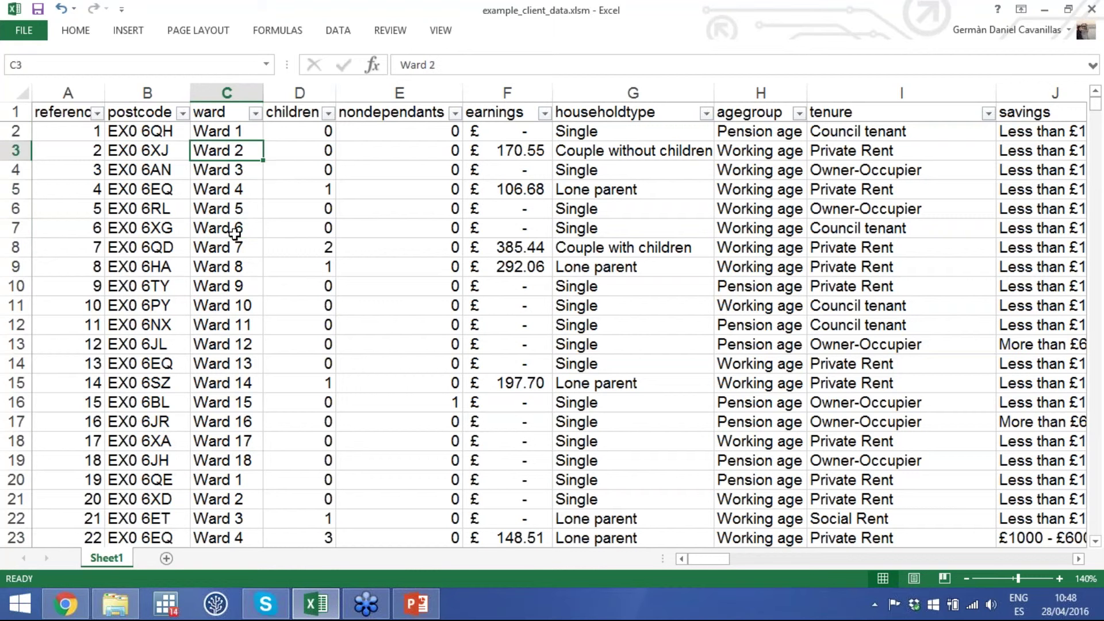
# Step: Review the headers from ward to householdtype, and examine the first entries of the children column
pyautogui.press('Right')
pyautogui.press('Right')
pyautogui.press('Right')
pyautogui.press('Right')
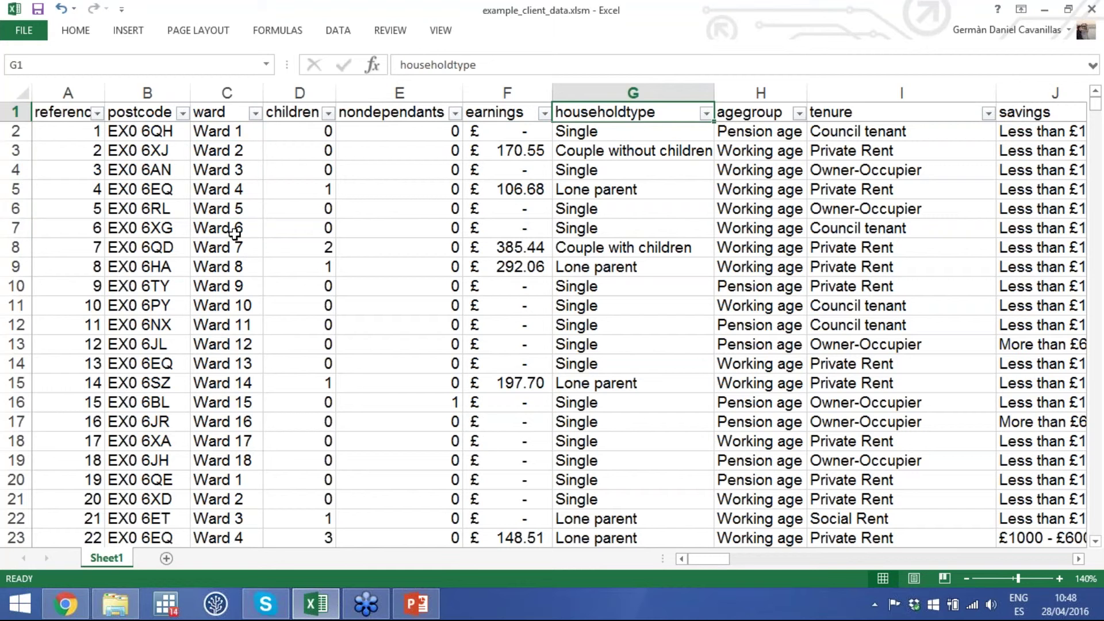
pyautogui.press('Left')
pyautogui.press('Left')
pyautogui.press('Left')
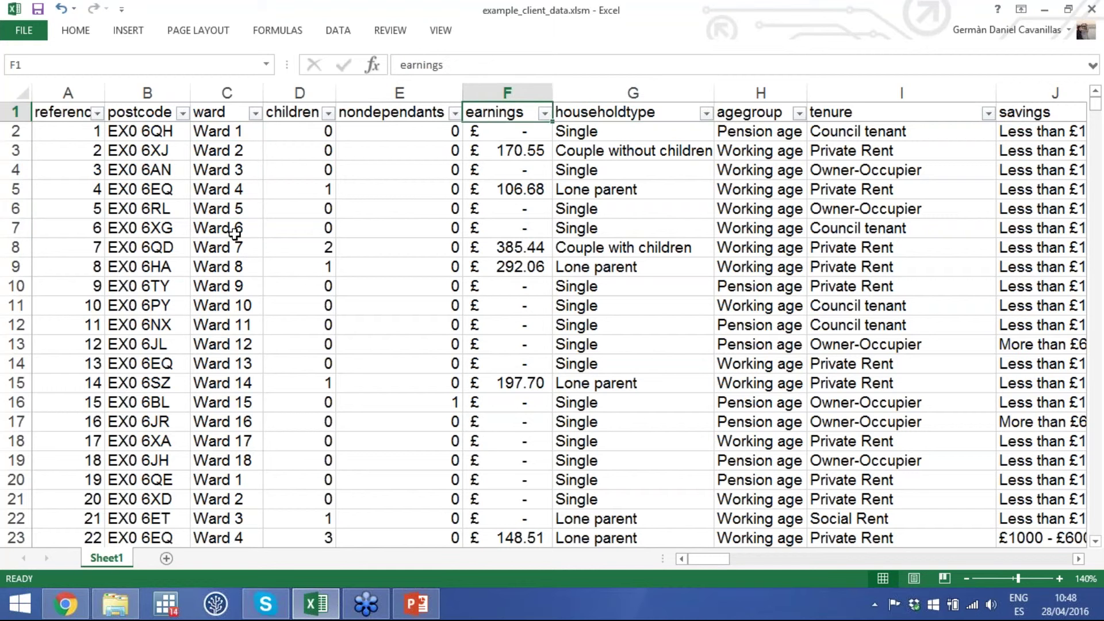
pyautogui.press('Down')
pyautogui.press('Up')
pyautogui.press('Down')
pyautogui.press('Down')
pyautogui.press('Down')
pyautogui.press('Up')
pyautogui.press('Up')
pyautogui.press('Up')
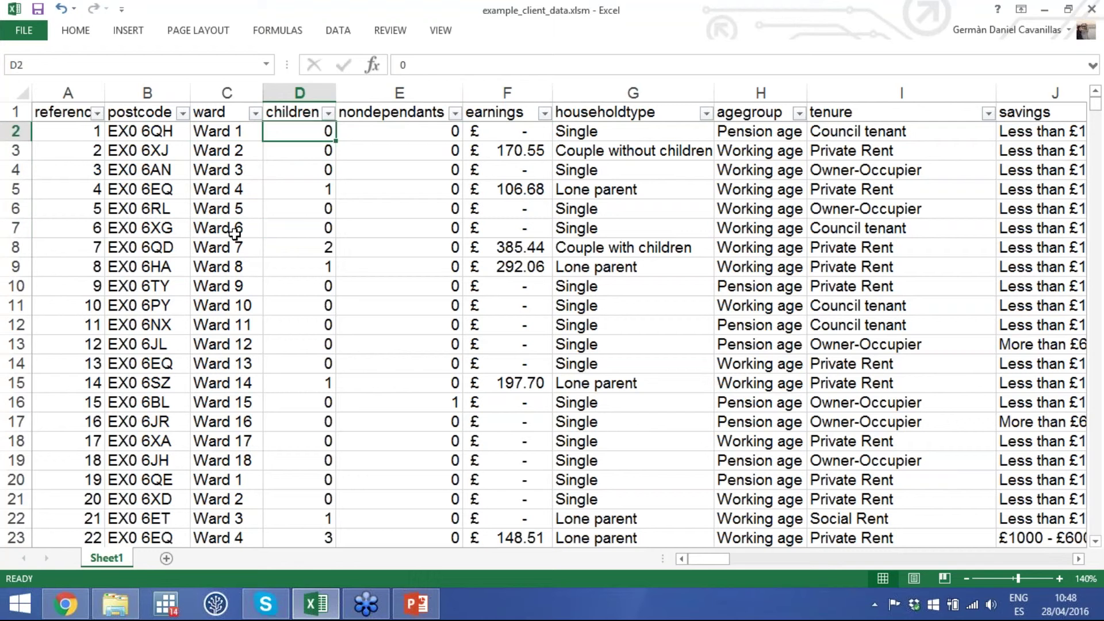
# Step: Examine the nondependants column, including the entry for the client with reference 15
pyautogui.press('Right')
pyautogui.press('Right')
pyautogui.press('Left')
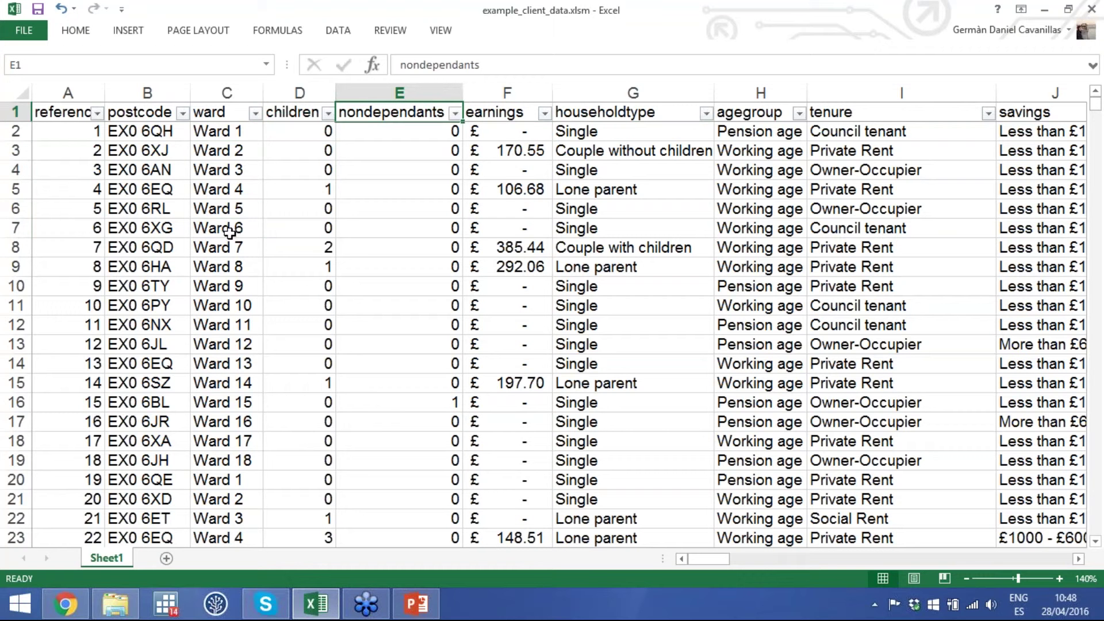
pyautogui.moveTo(417, 135); pyautogui.dragTo(428, 323)
pyautogui.click(414, 401)
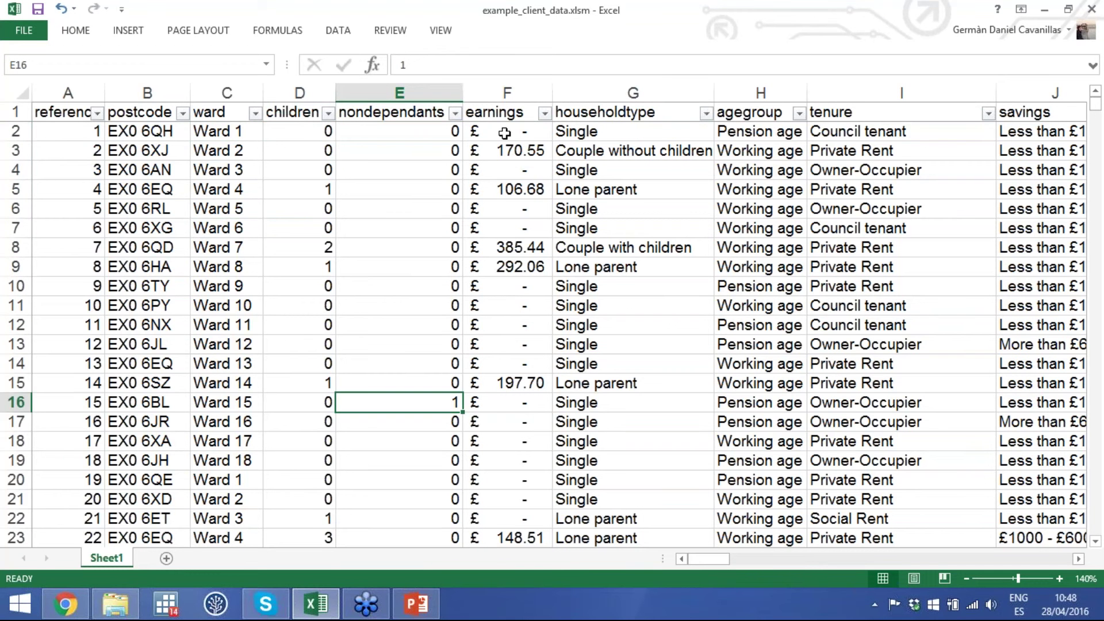
# Step: Examine the earnings column down to about row 149 and return to the first rows
pyautogui.click(501, 115)
pyautogui.hscroll(1, 544, 238)
pyautogui.hscroll(3, 544, 238)
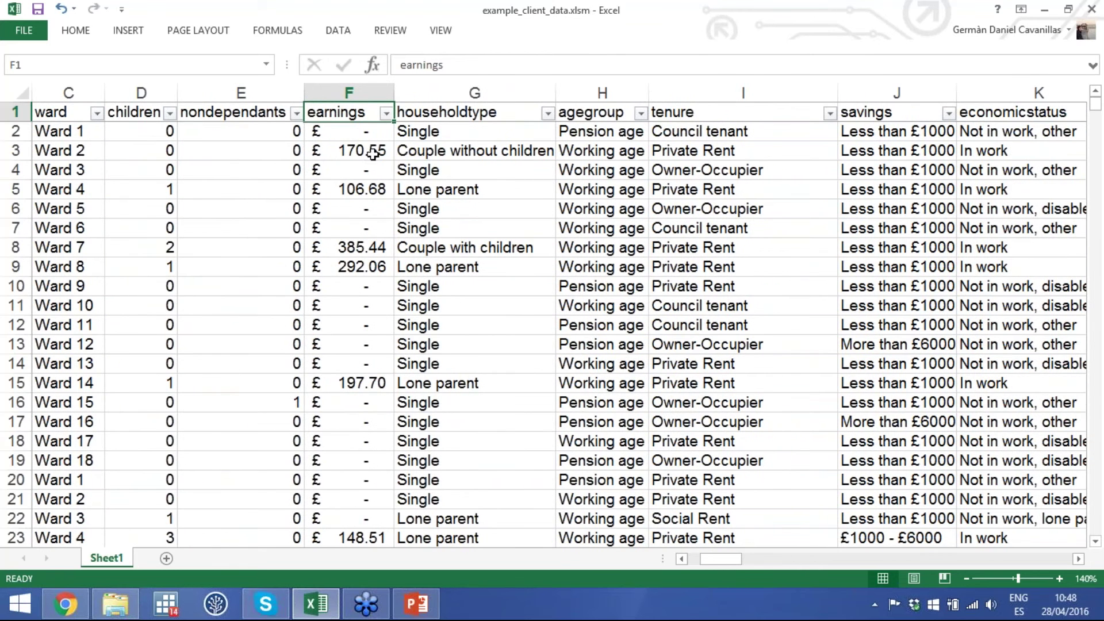
pyautogui.scroll(-11, 375, 201)
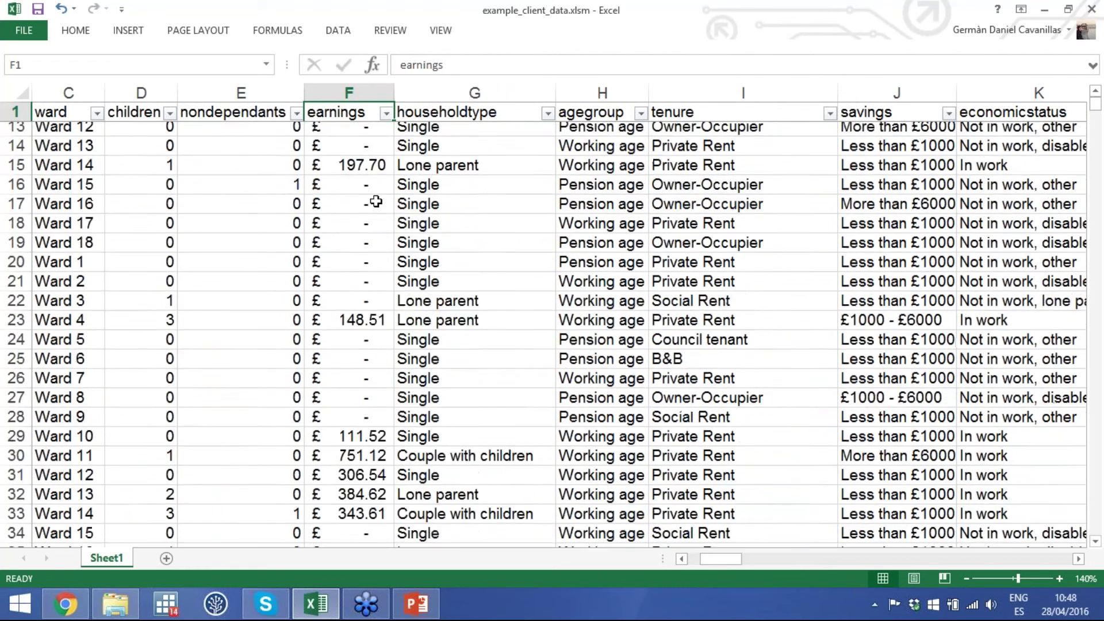
pyautogui.scroll(-16, 375, 200)
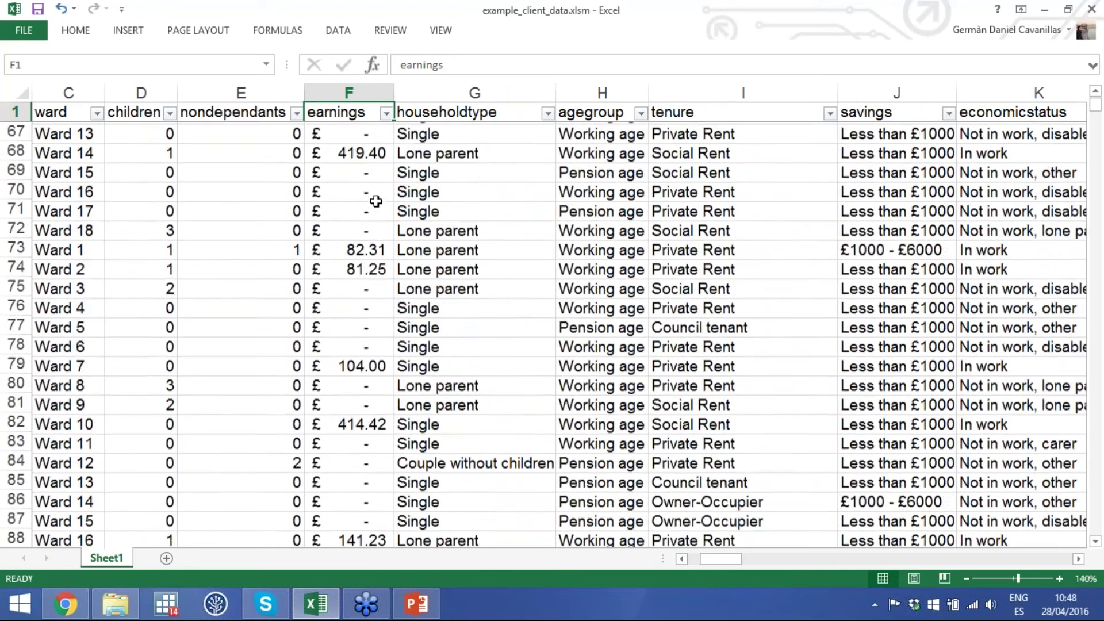
pyautogui.scroll(-19, 376, 201)
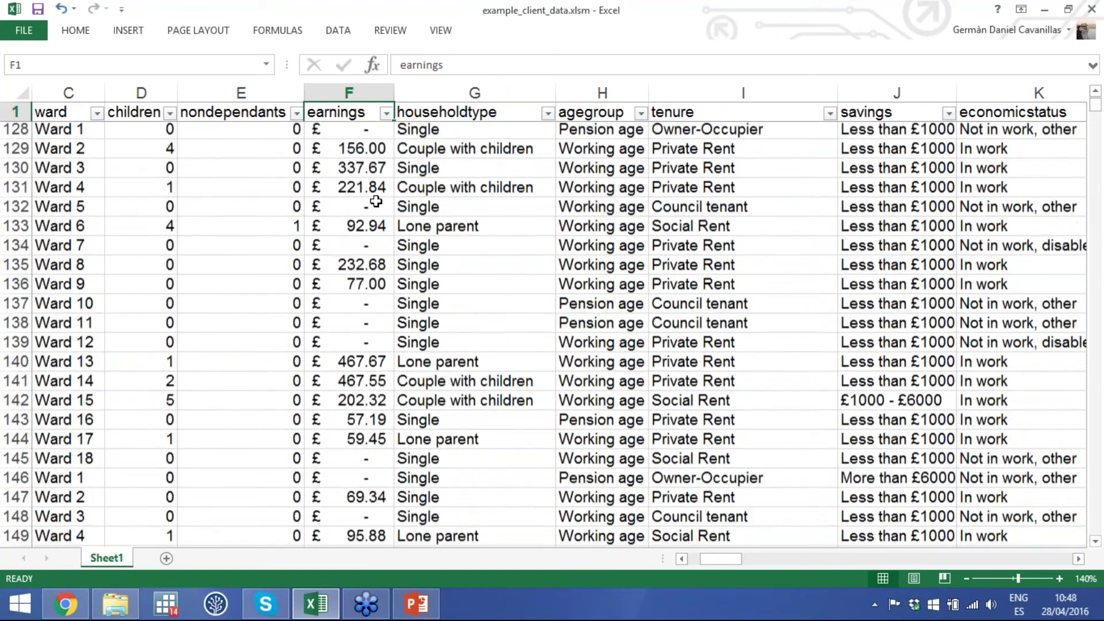
pyautogui.scroll(20, 376, 201)
pyautogui.scroll(12, 375, 201)
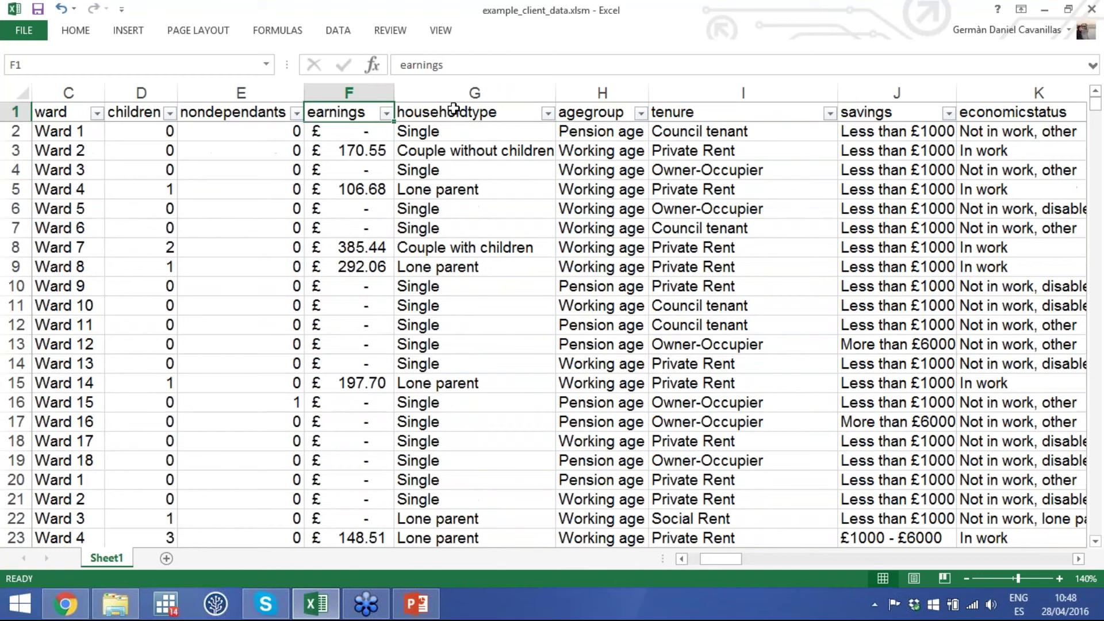
# Step: Examine the householdtype column and the Pension age and Working age entries in the agegroup column
pyautogui.click(454, 109)
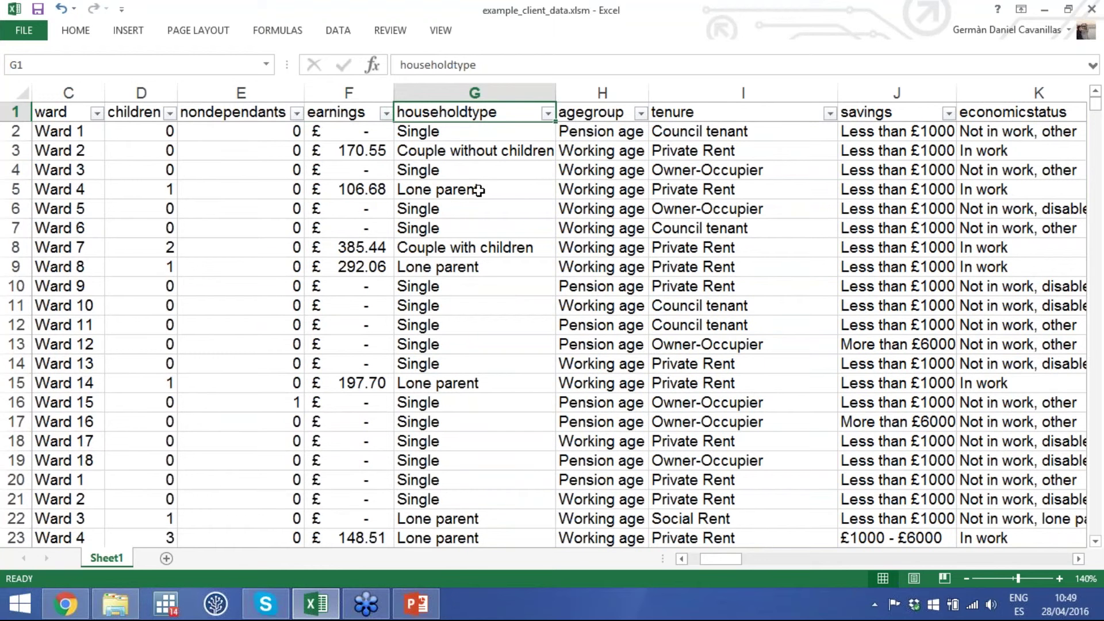
pyautogui.click(590, 113)
pyautogui.moveTo(619, 132); pyautogui.dragTo(616, 154)
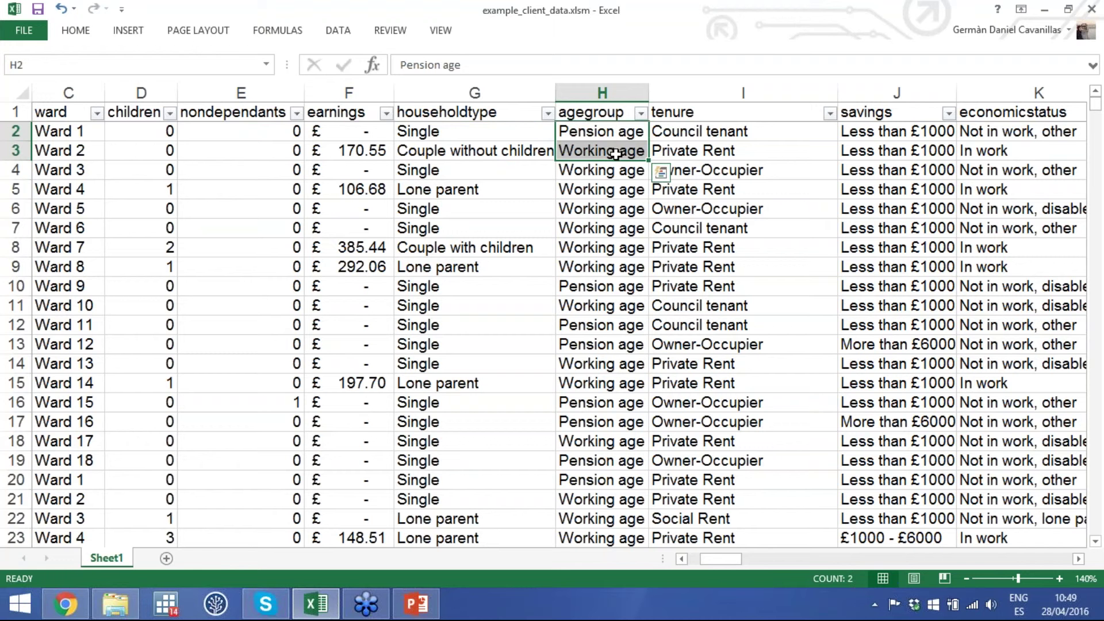
pyautogui.click(635, 188)
# Step: Examine the categories in the tenure column, including Council tenant, Owner-Occupier and B&B
pyautogui.hscroll(1, 554, 239)
pyautogui.hscroll(3, 553, 239)
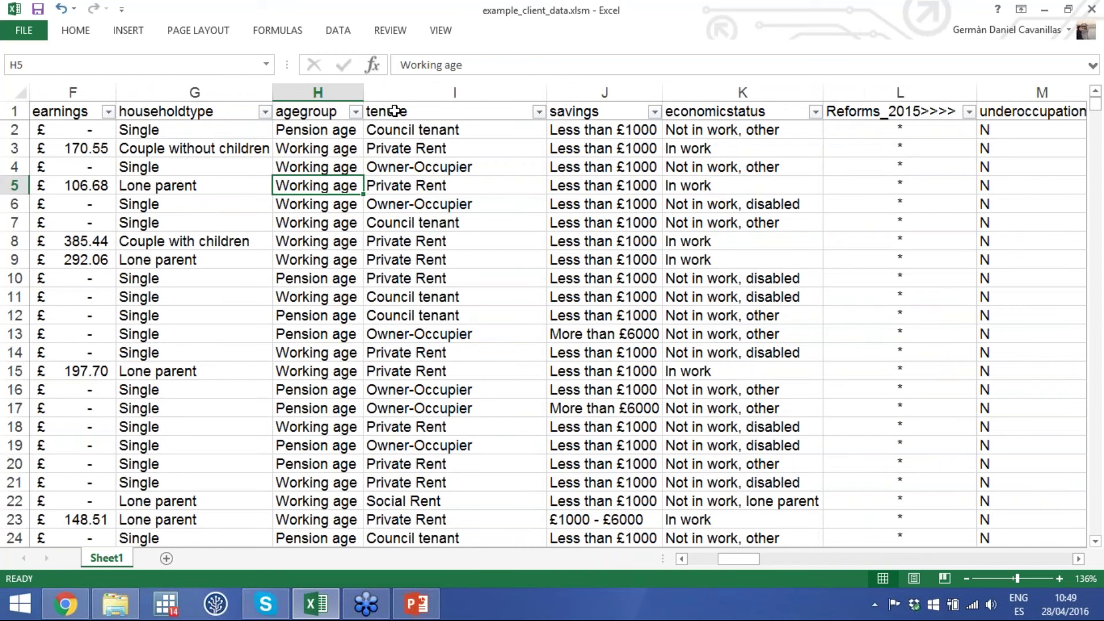
pyautogui.click(397, 113)
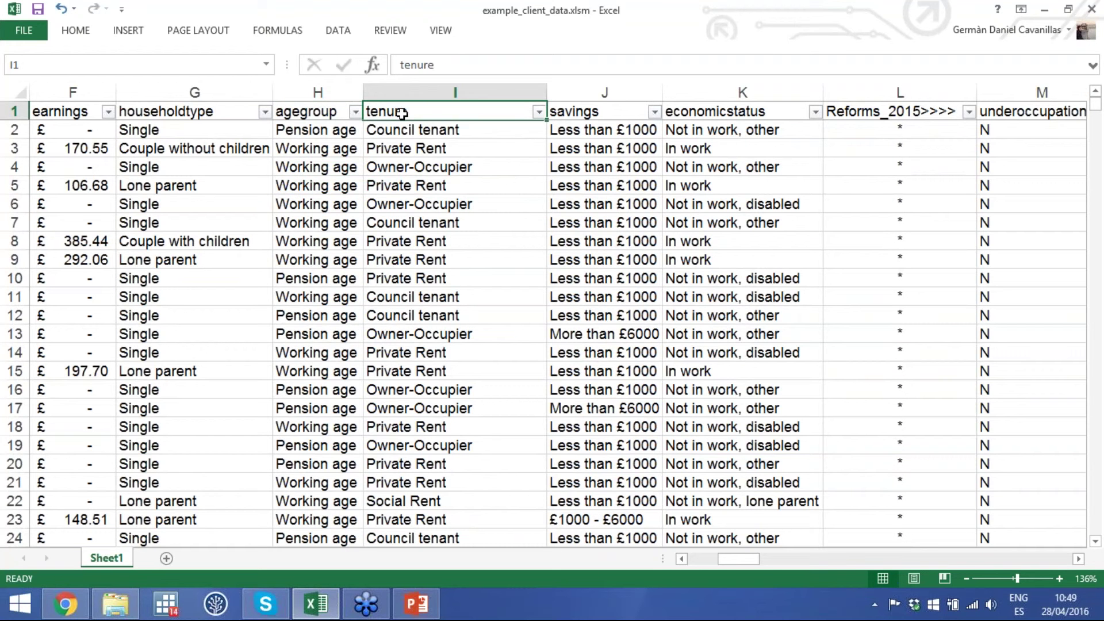
pyautogui.click(456, 130)
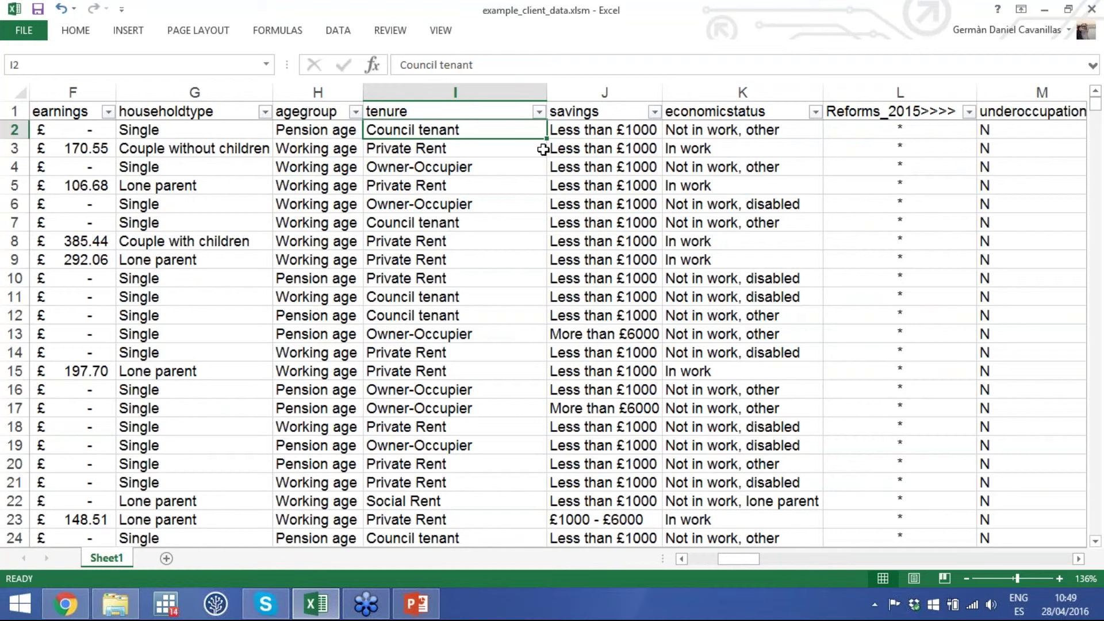
pyautogui.click(483, 172)
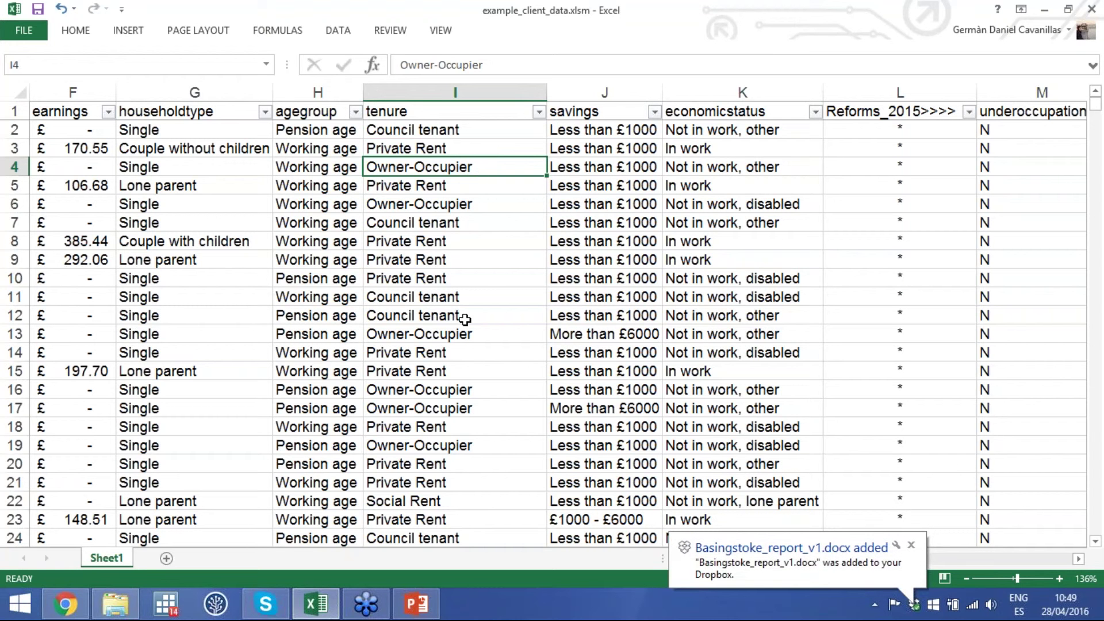
pyautogui.scroll(-1, 465, 320)
pyautogui.scroll(-1, 465, 320)
pyautogui.click(402, 464)
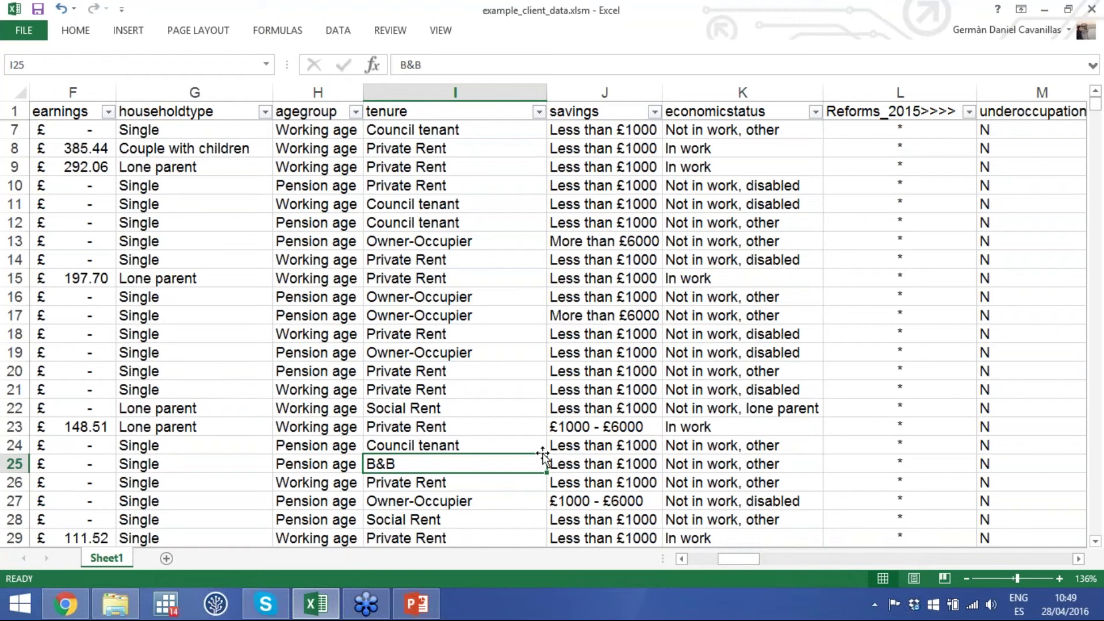
pyautogui.scroll(2, 591, 337)
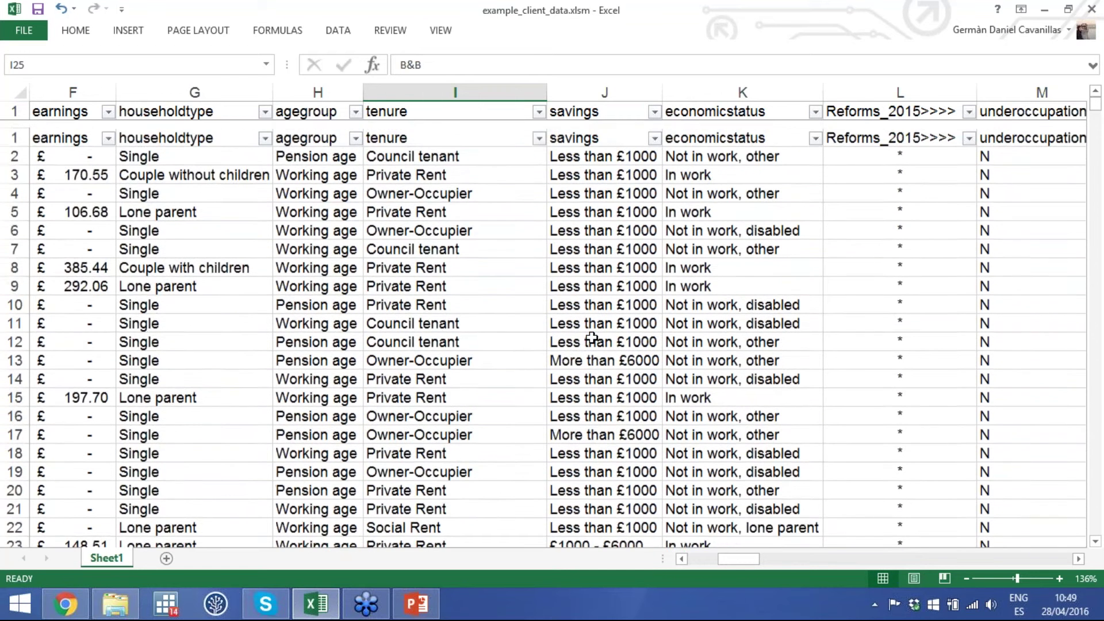
# Step: Examine the savings column header and the Less than £1000 entries in its first rows
pyautogui.hscroll(1, 591, 337)
pyautogui.click(499, 114)
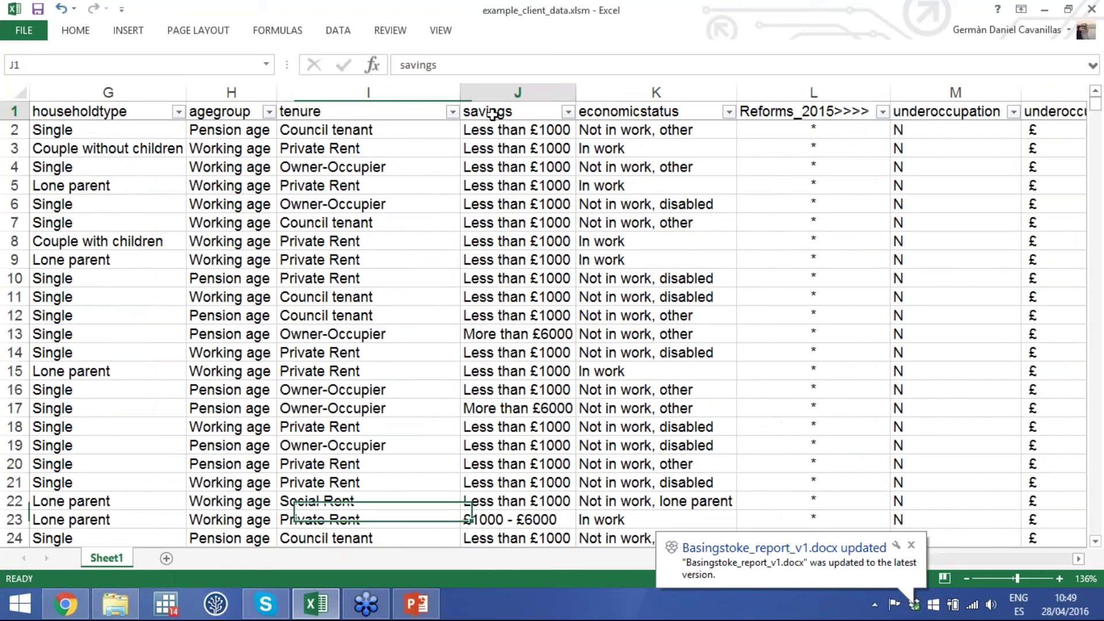
pyautogui.click(512, 129)
pyautogui.moveTo(511, 129); pyautogui.dragTo(502, 219)
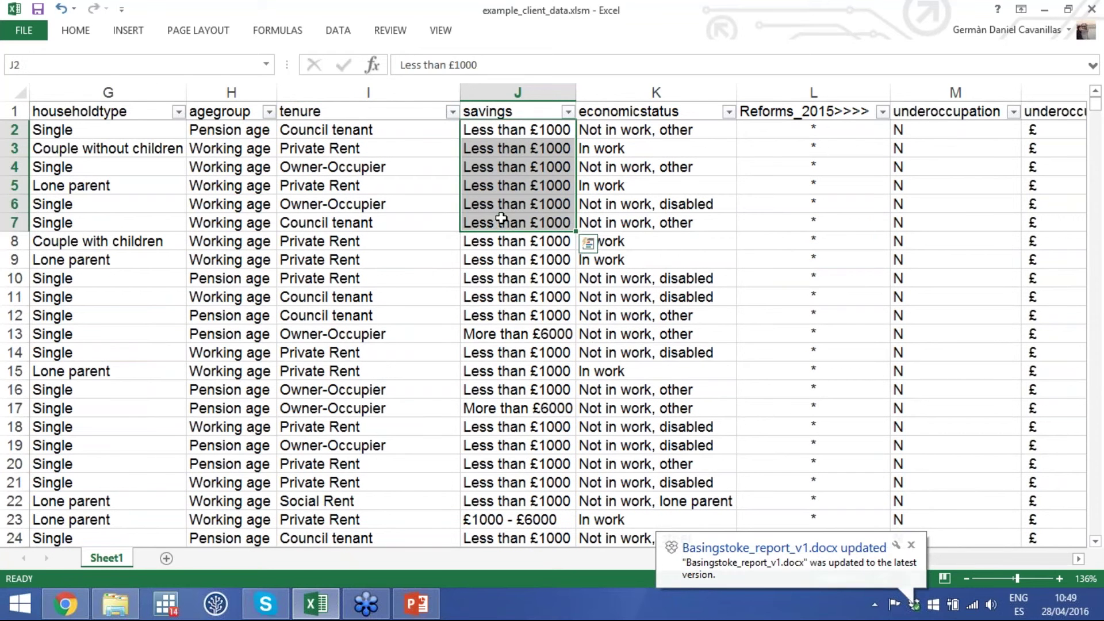
pyautogui.click(518, 278)
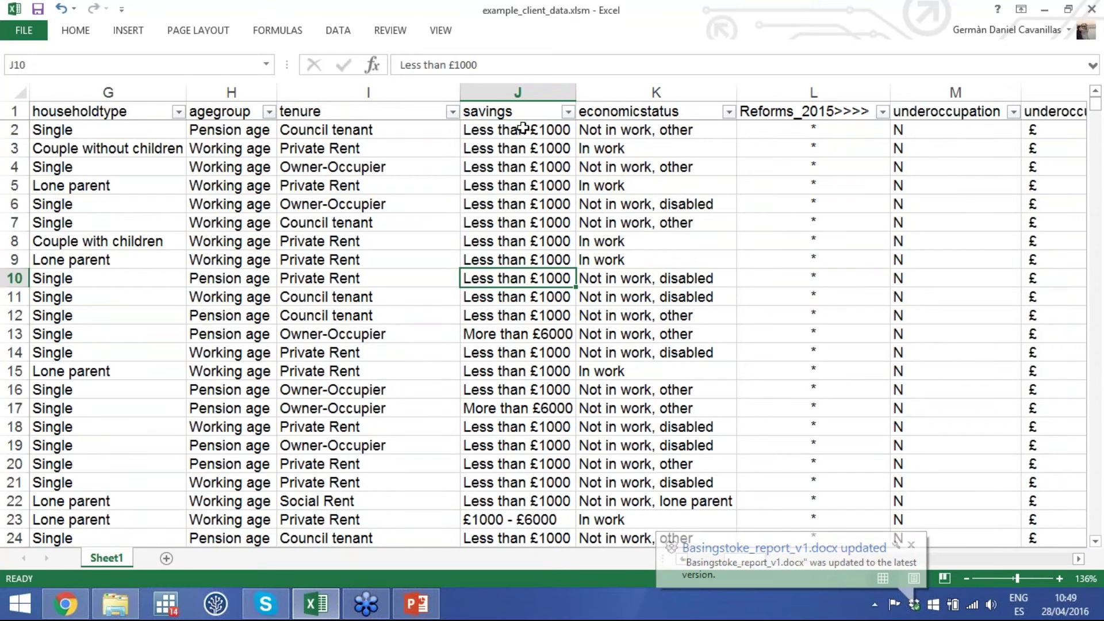
# Step: Examine the savings bands down to row 13 and the economicstatus entries in rows 10 to 13
pyautogui.press('Down')
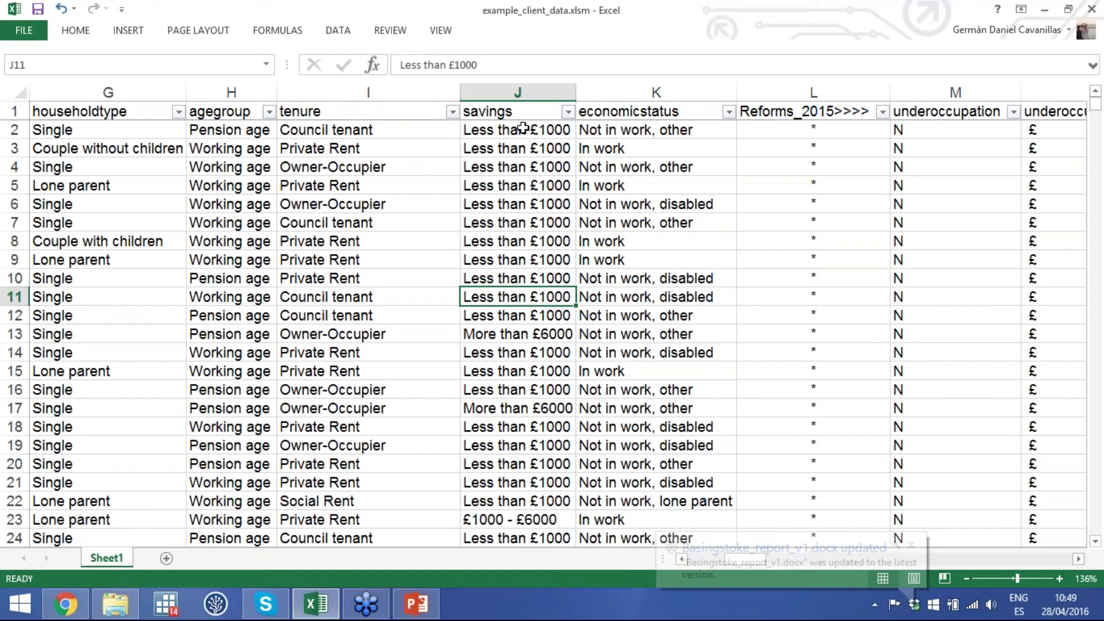
pyautogui.press('Down')
pyautogui.press('Down')
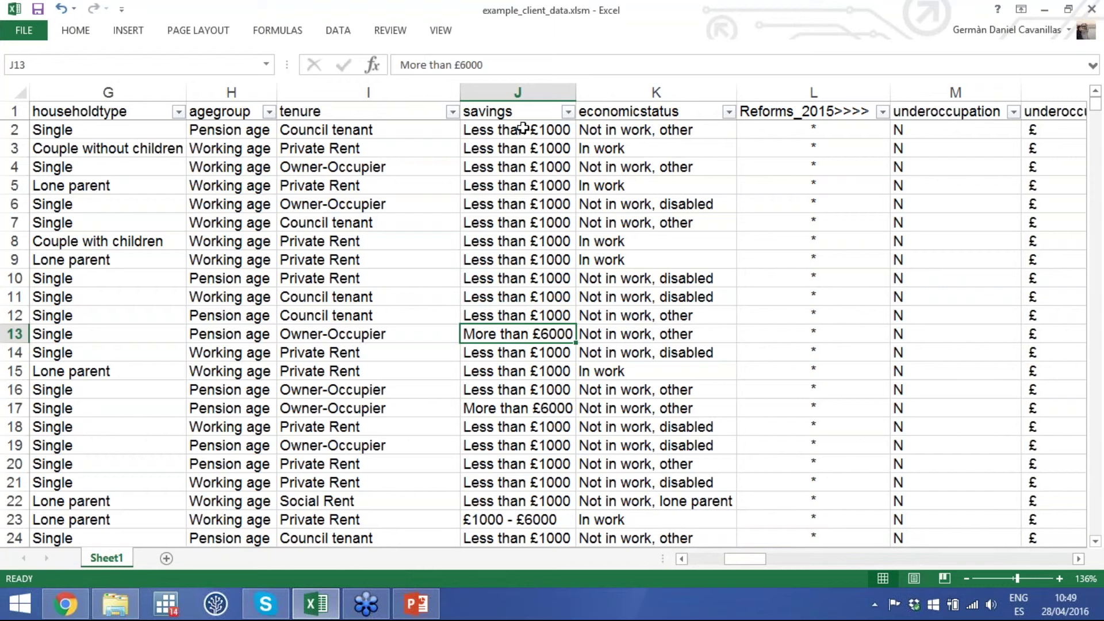
pyautogui.press('Right')
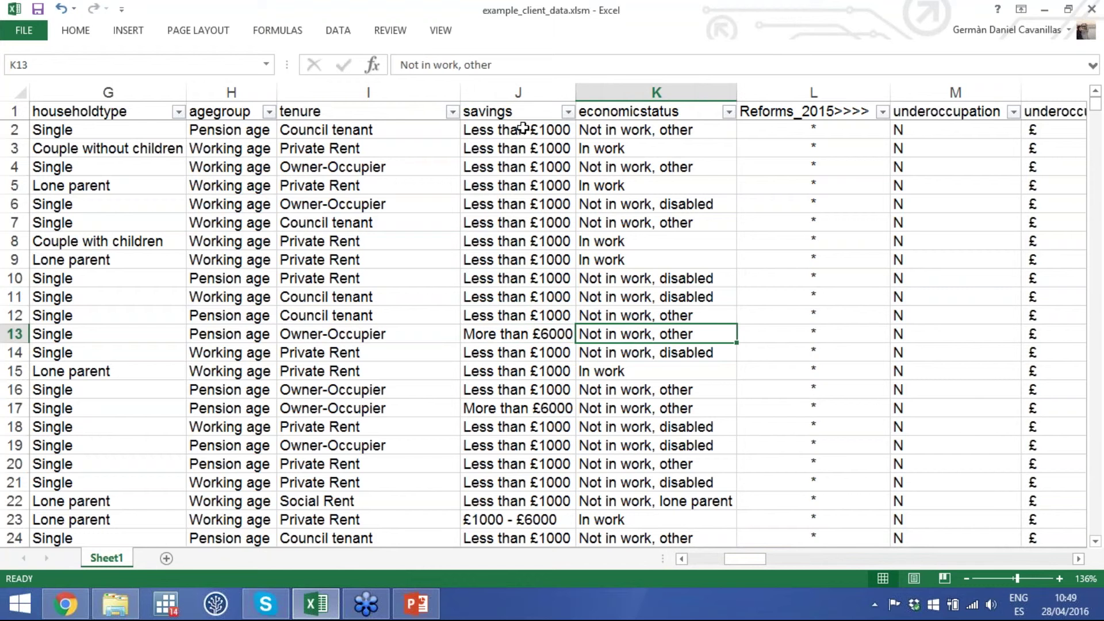
pyautogui.press('Up')
pyautogui.press('Up')
pyautogui.press('Up')
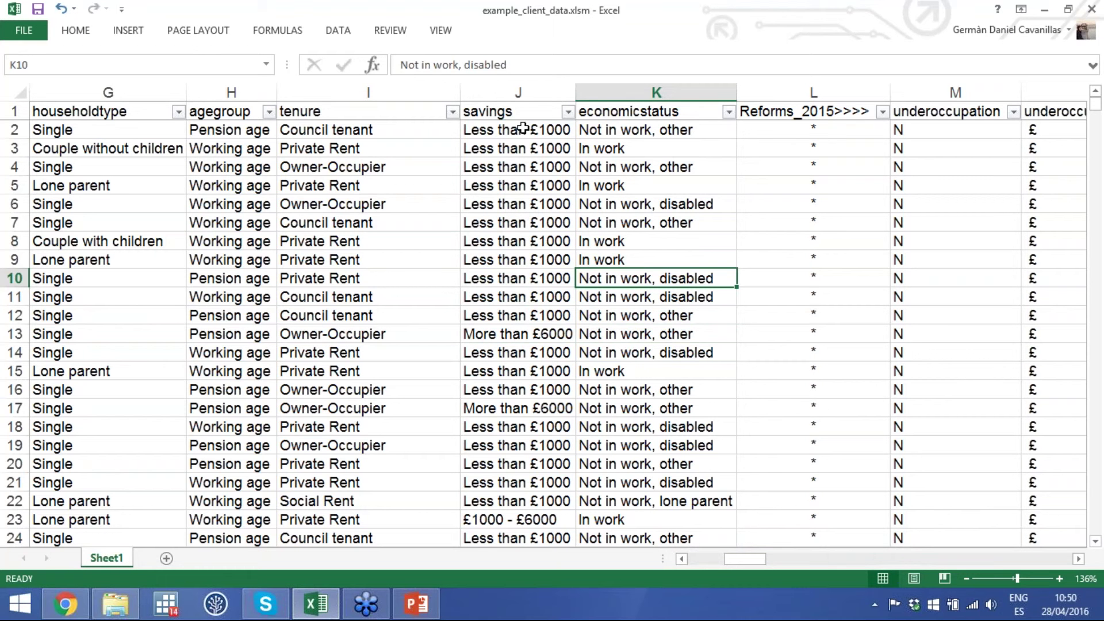
# Step: Move past economicstatus to the LHAcap column and examine the Reforms_2015>>>> header that introduces the reform columns
pyautogui.press('Right')
pyautogui.press('Right')
pyautogui.press('Right')
pyautogui.press('Right')
pyautogui.press('Right')
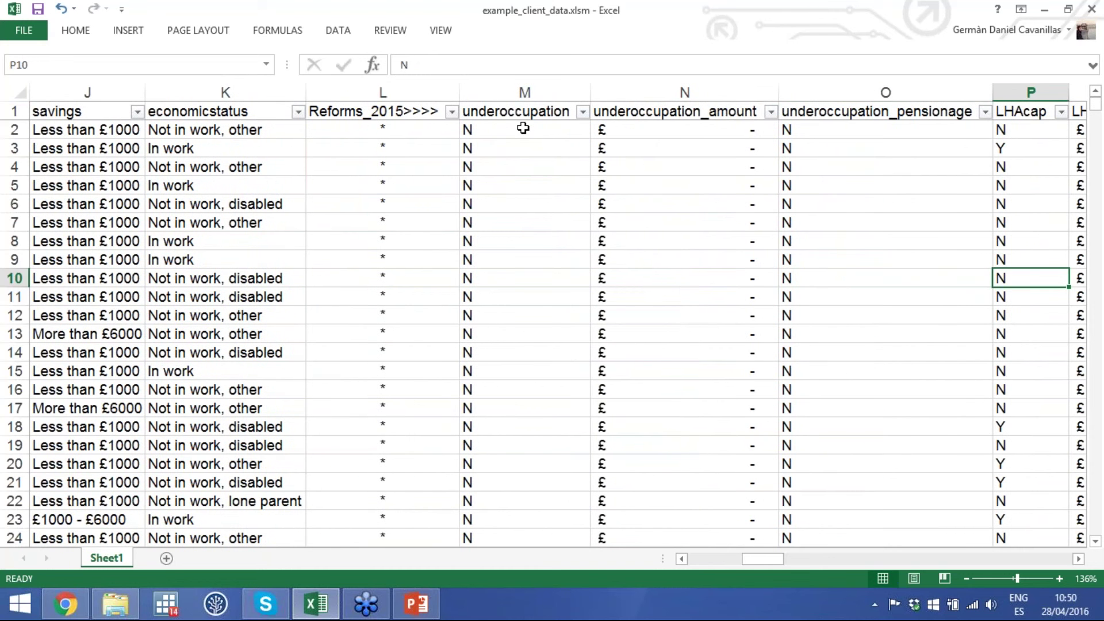
pyautogui.click(398, 109)
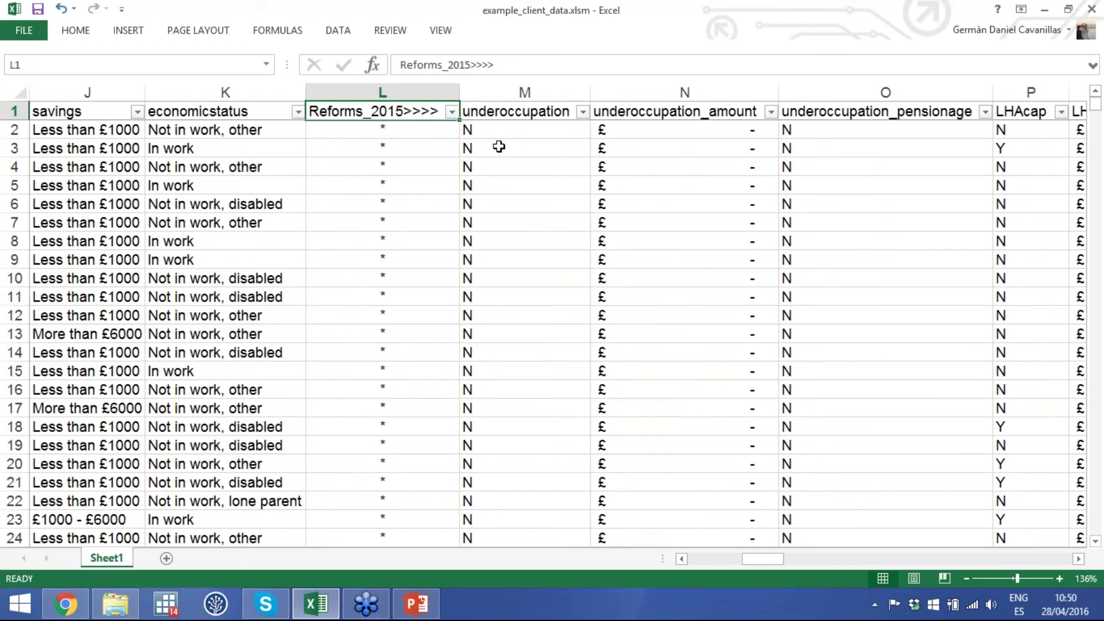
# Step: Examine the underoccupation column and the underoccupation_amount header
pyautogui.hscroll(5, 499, 147)
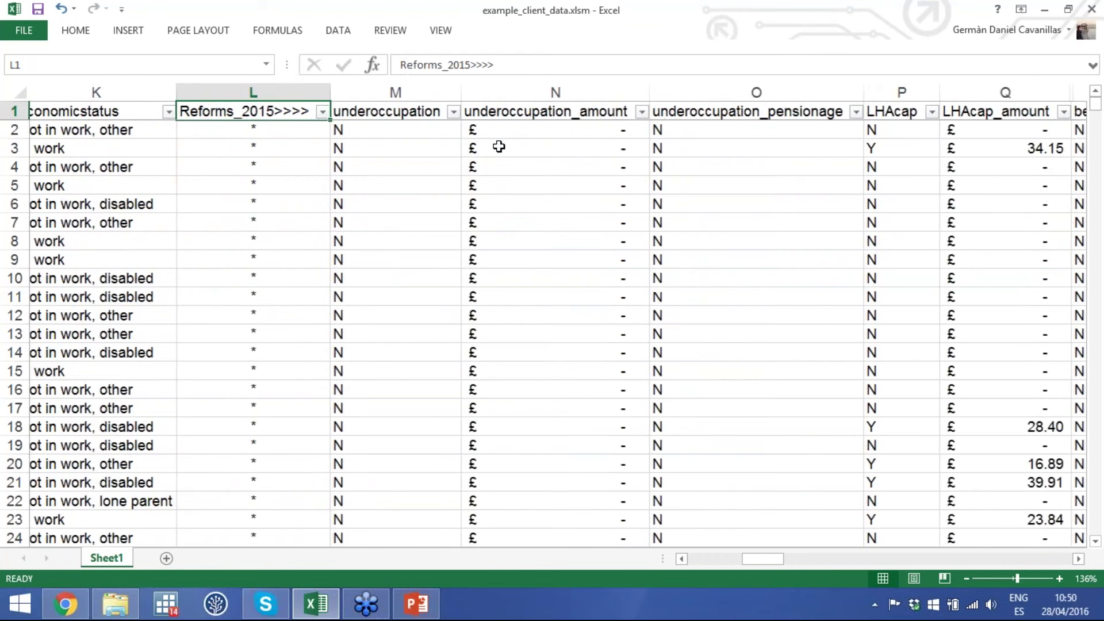
pyautogui.hscroll(2, 499, 147)
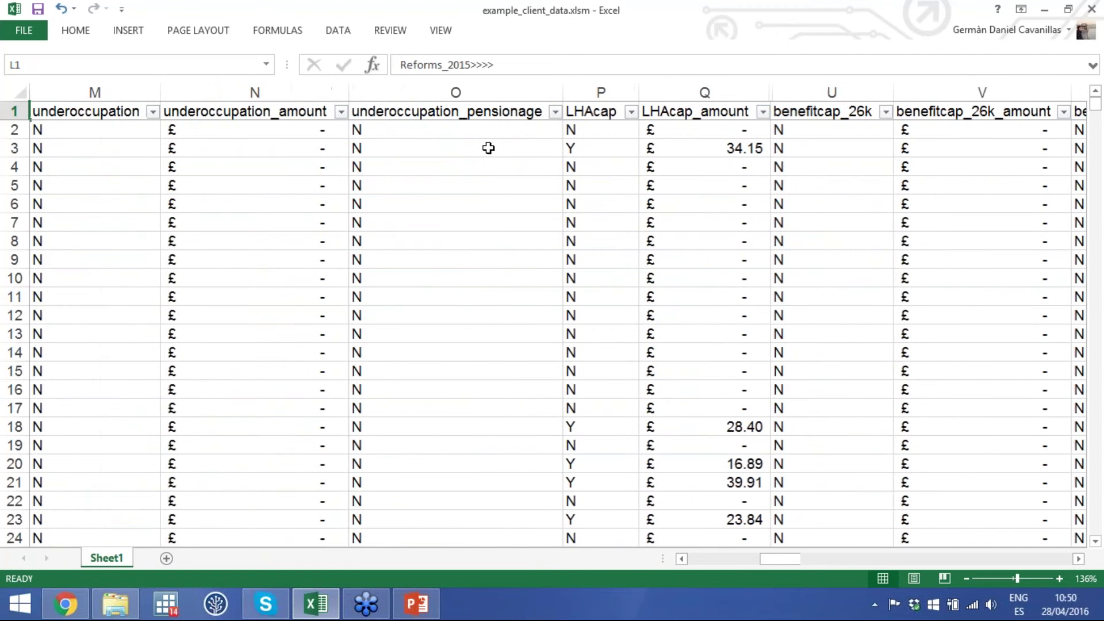
pyautogui.click(92, 93)
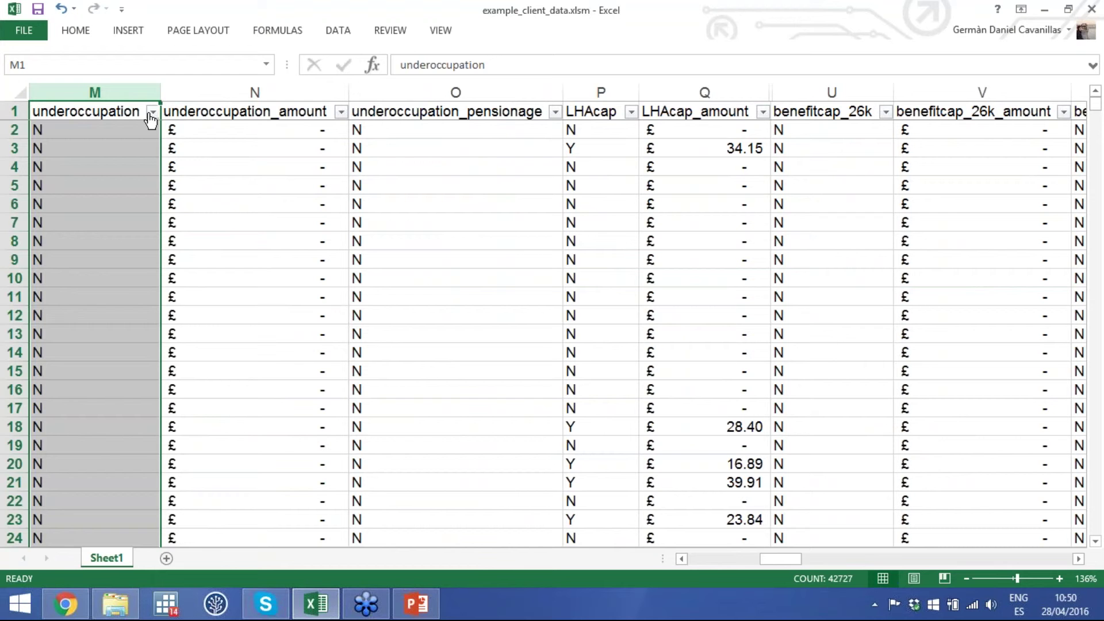
pyautogui.click(100, 124)
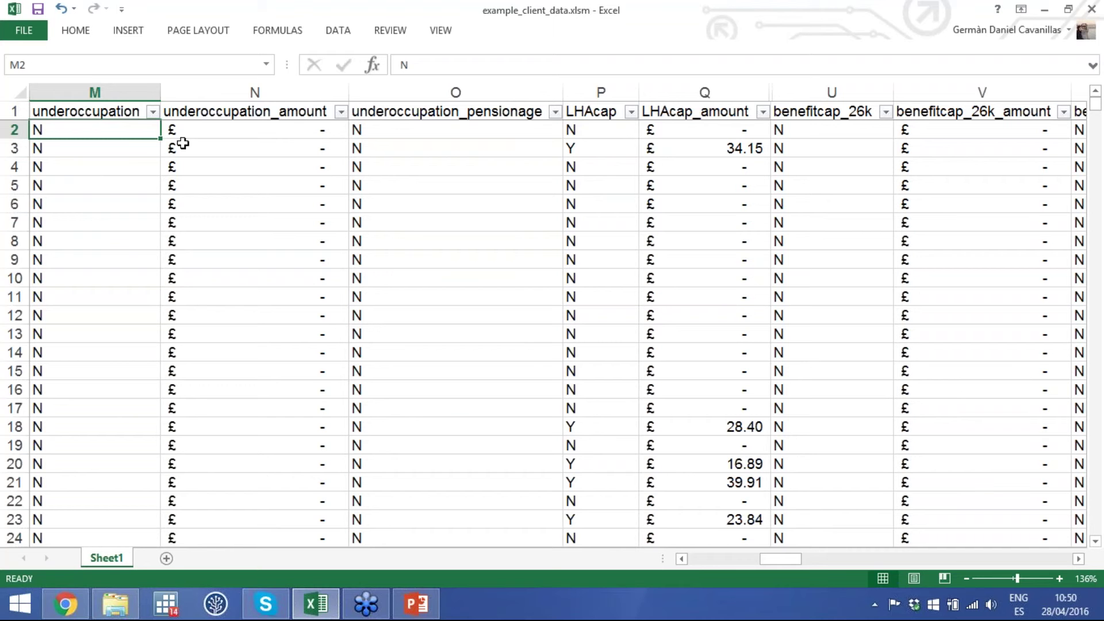
pyautogui.click(211, 111)
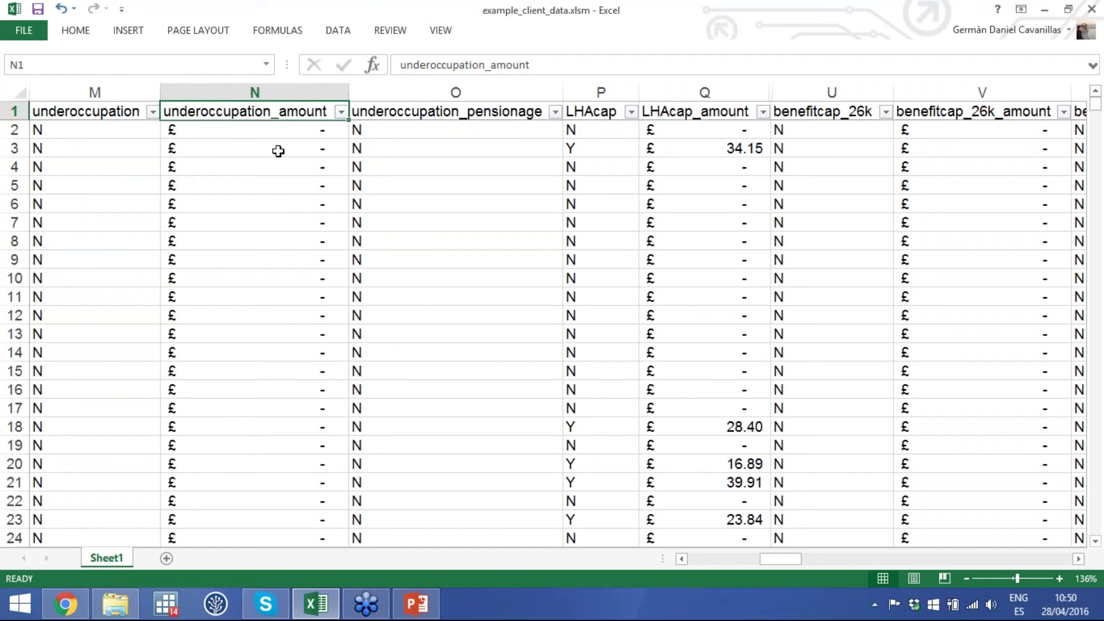
# Step: Examine the underoccupation flag and amount in row 76, and the underoccupation_pensionage header
pyautogui.scroll(-20, 280, 150)
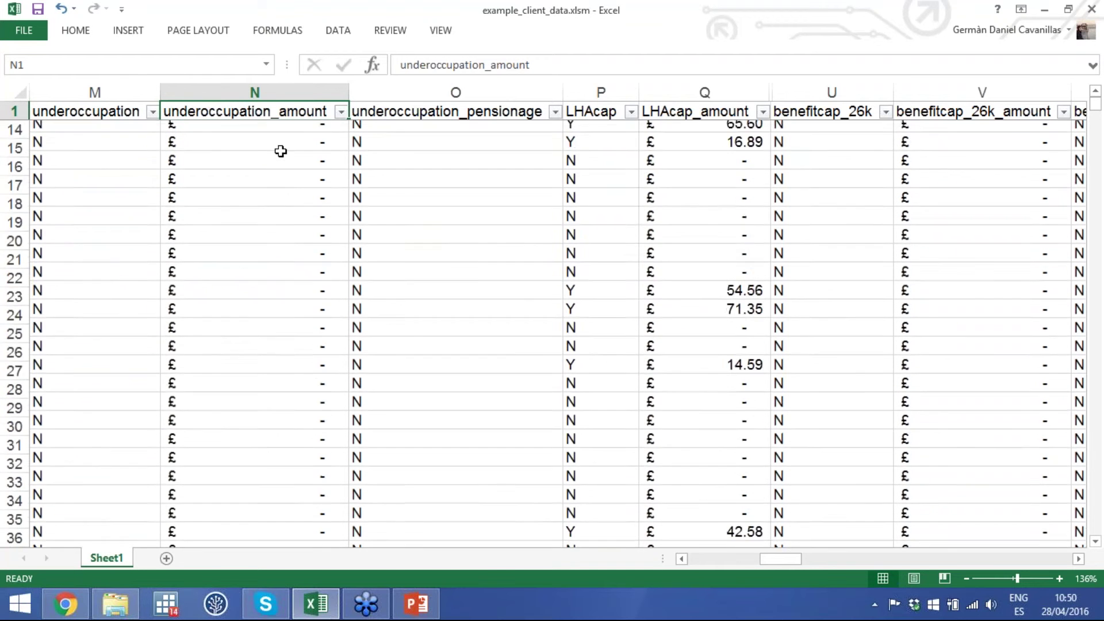
pyautogui.click(101, 286)
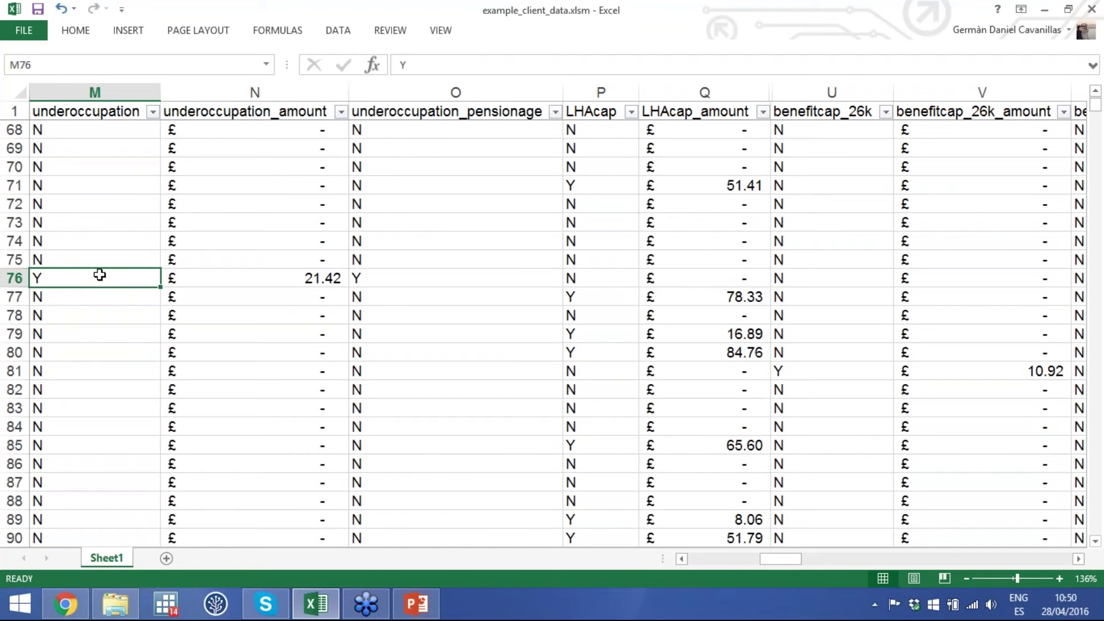
pyautogui.click(237, 278)
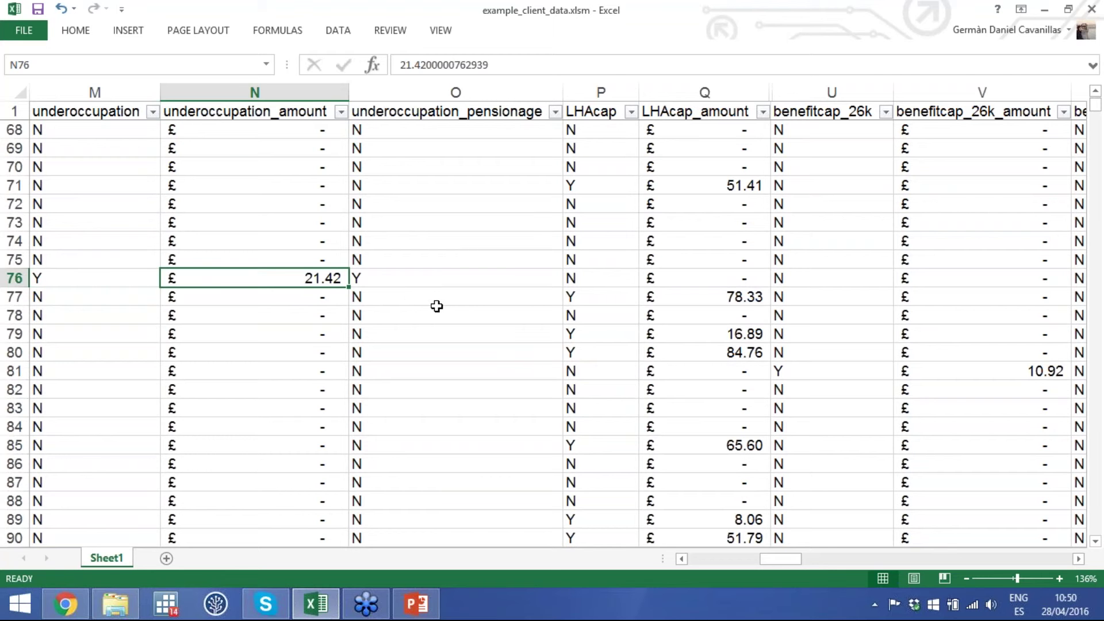
pyautogui.scroll(20, 437, 306)
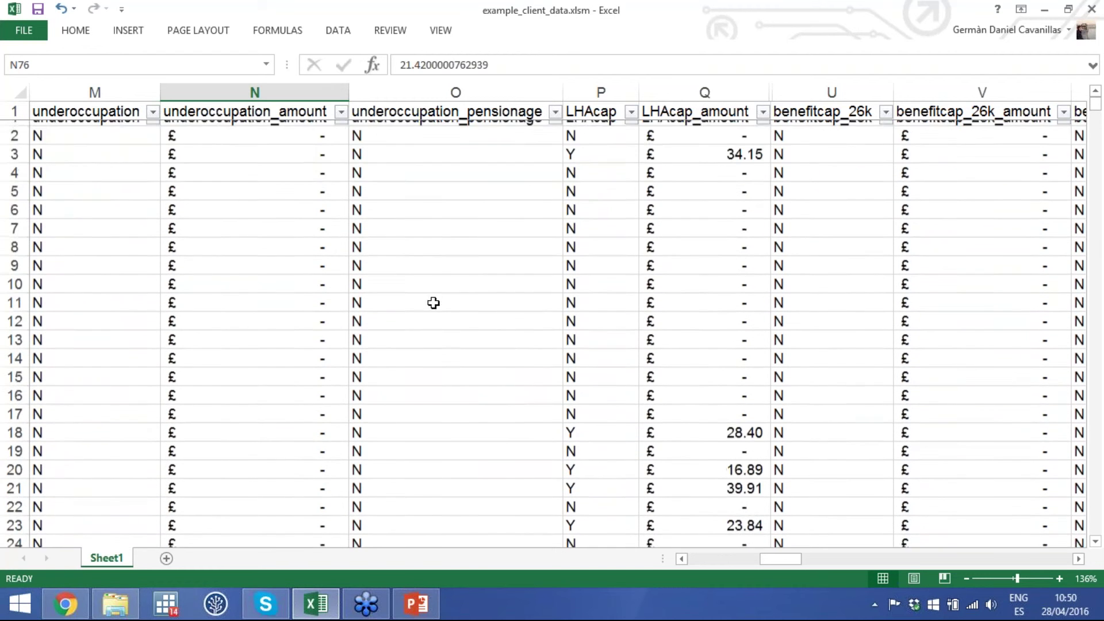
pyautogui.click(373, 119)
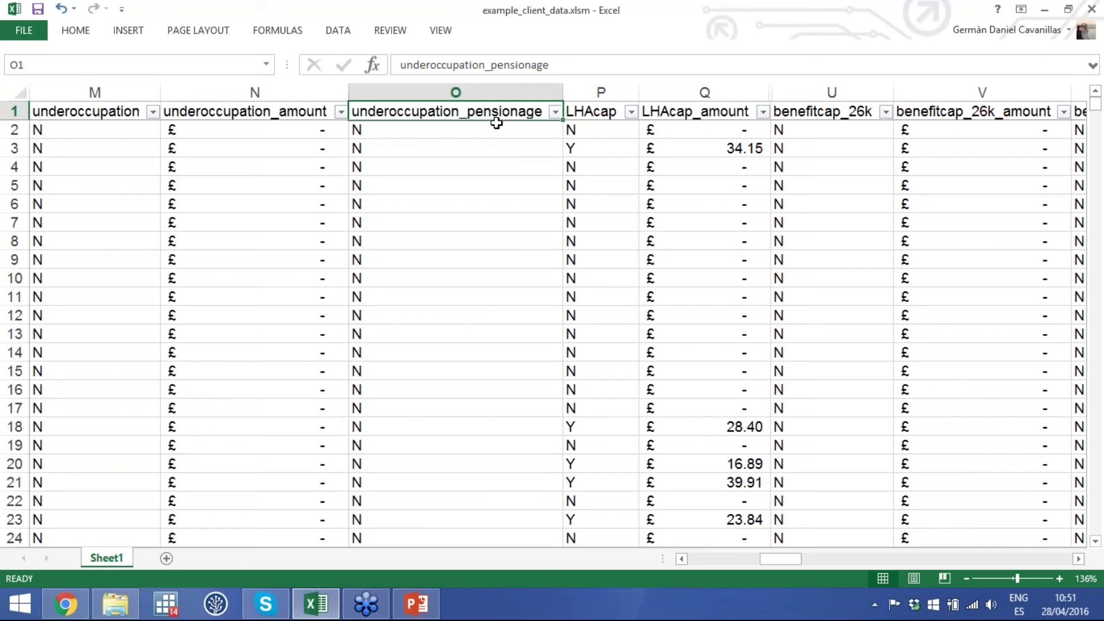
# Step: Examine the LHAcap flag in row 3 and the LHAcap_amount column header
pyautogui.click(598, 112)
pyautogui.click(701, 112)
pyautogui.click(978, 112)
pyautogui.click(653, 113)
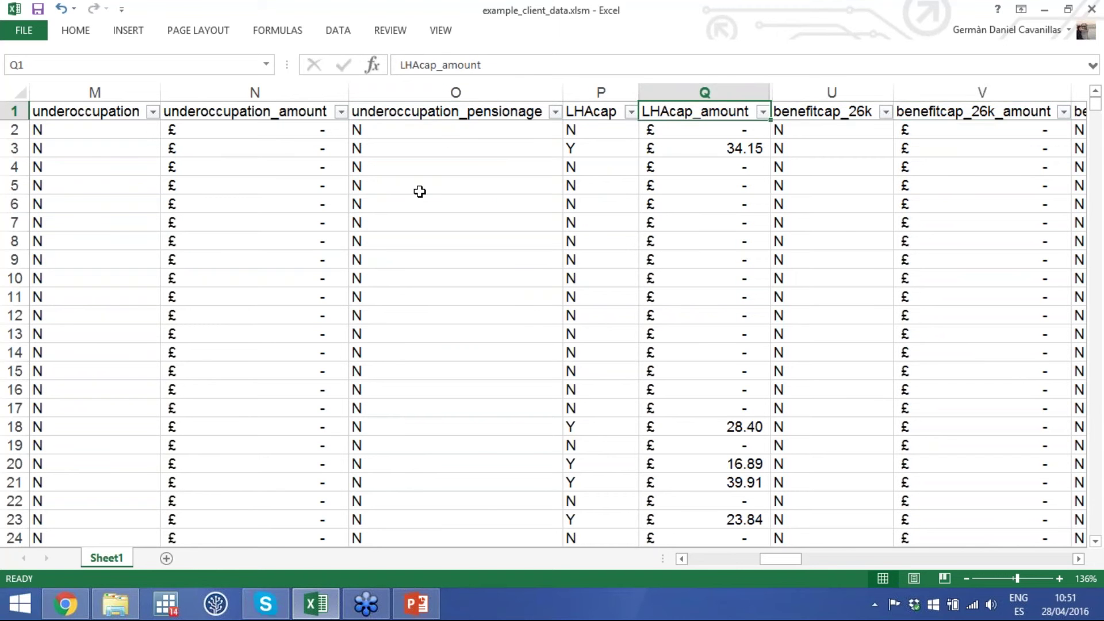
pyautogui.hscroll(3, 420, 191)
pyautogui.click(457, 111)
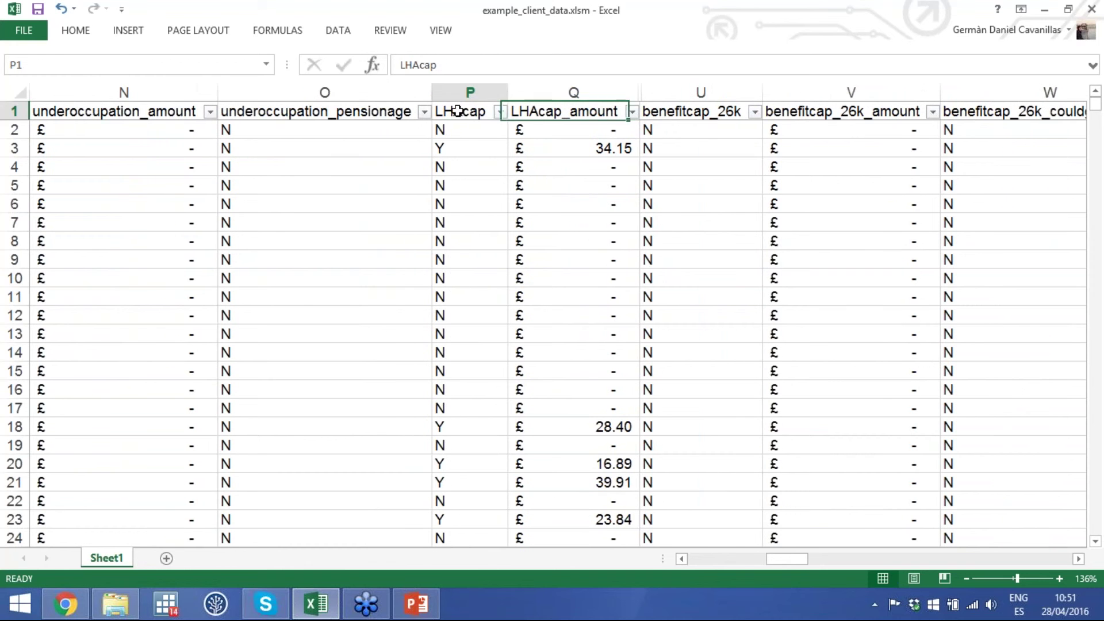
pyautogui.click(456, 150)
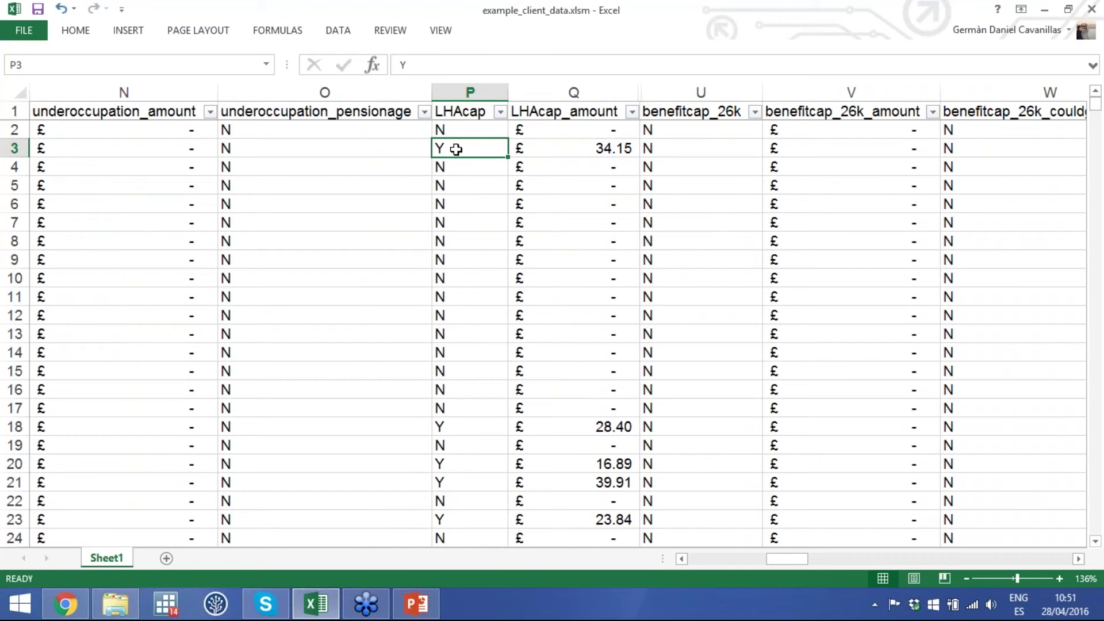
pyautogui.click(526, 112)
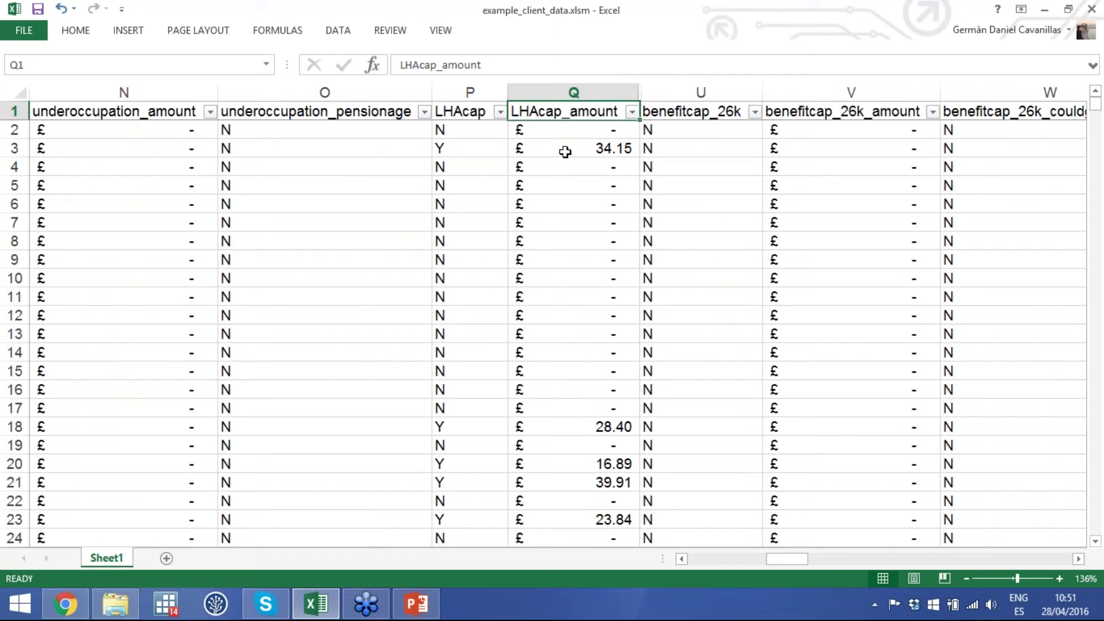
# Step: Examine the benefitcap_26k, benefitcap_26k_amount and benefitcap_26k_carer columns
pyautogui.hscroll(2, 565, 152)
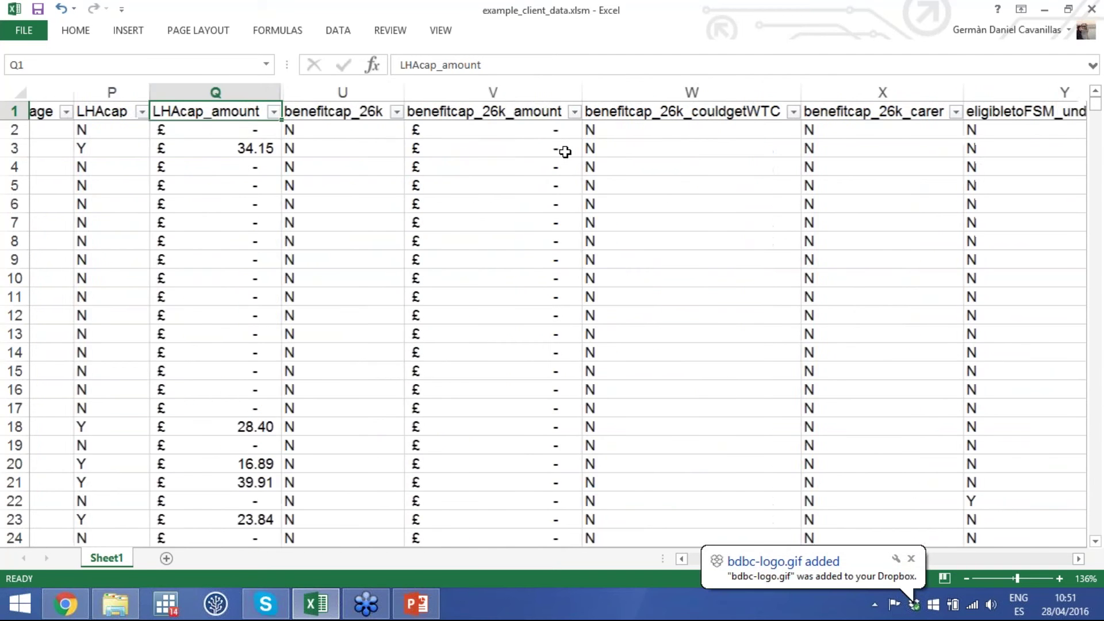
pyautogui.click(298, 109)
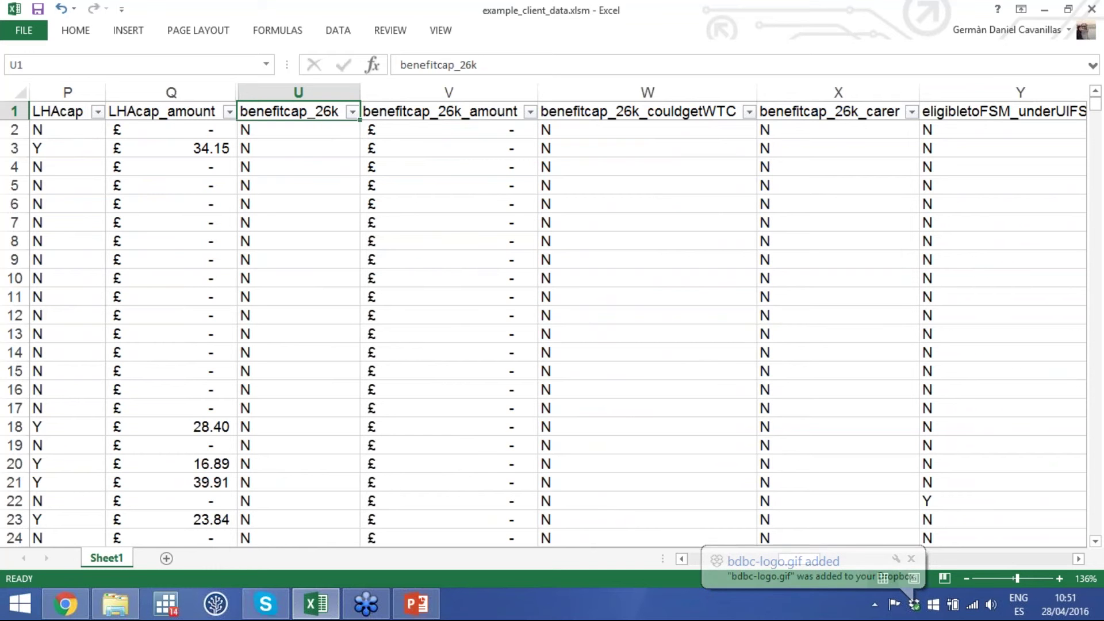
pyautogui.click(463, 112)
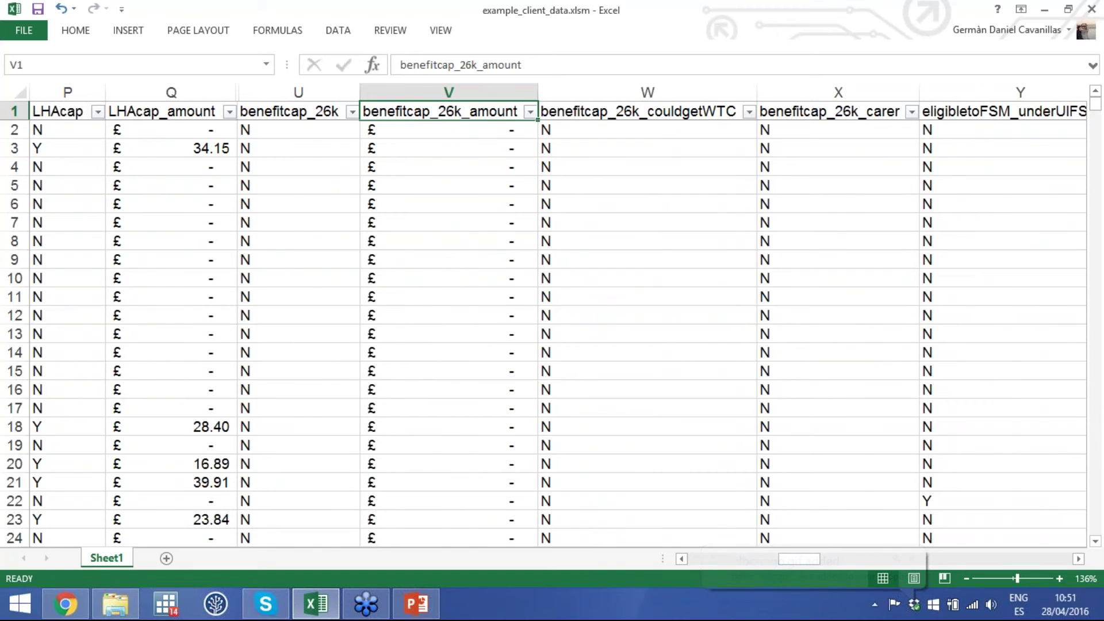
pyautogui.hscroll(2, 463, 112)
pyautogui.hscroll(1, 558, 315)
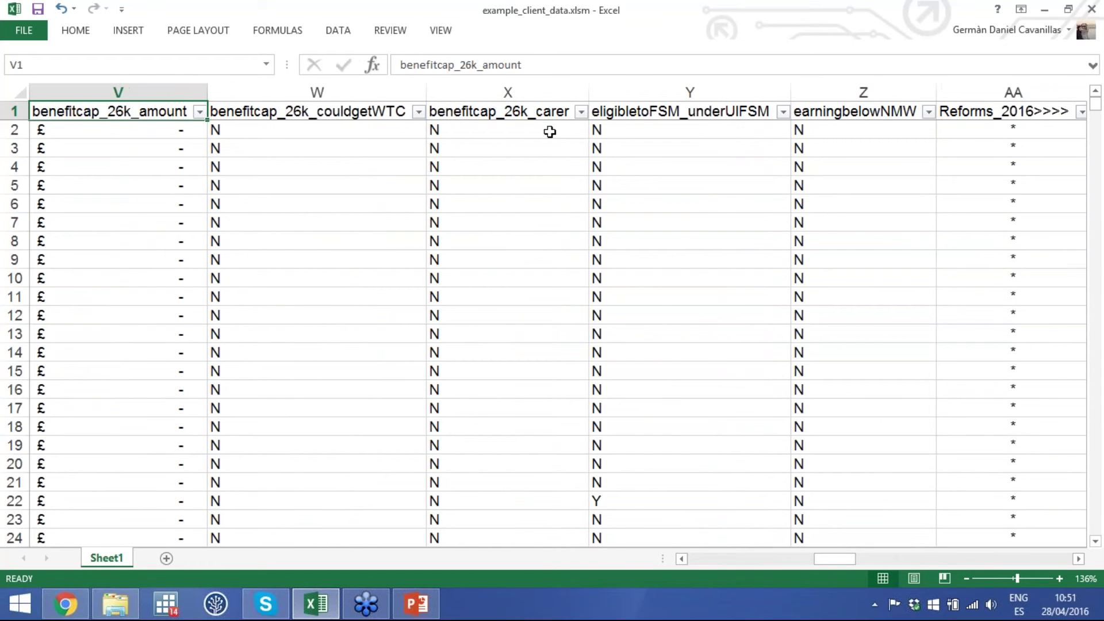
pyautogui.click(486, 112)
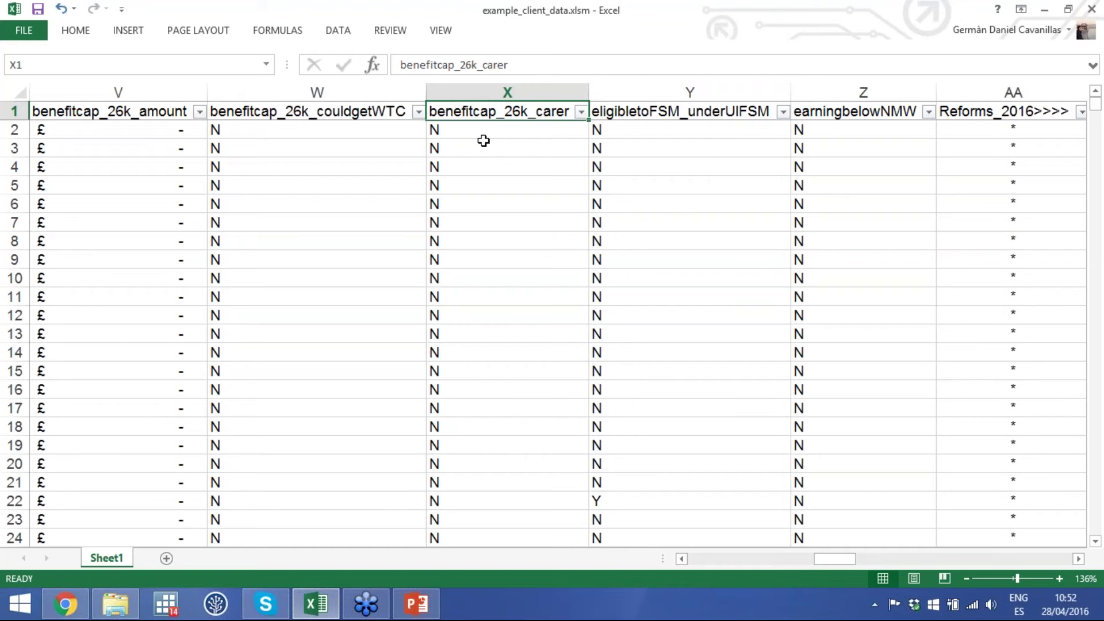
# Step: Examine the eligibletoFSM_underUIFSM and earningbelowNMW columns
pyautogui.hscroll(5, 483, 141)
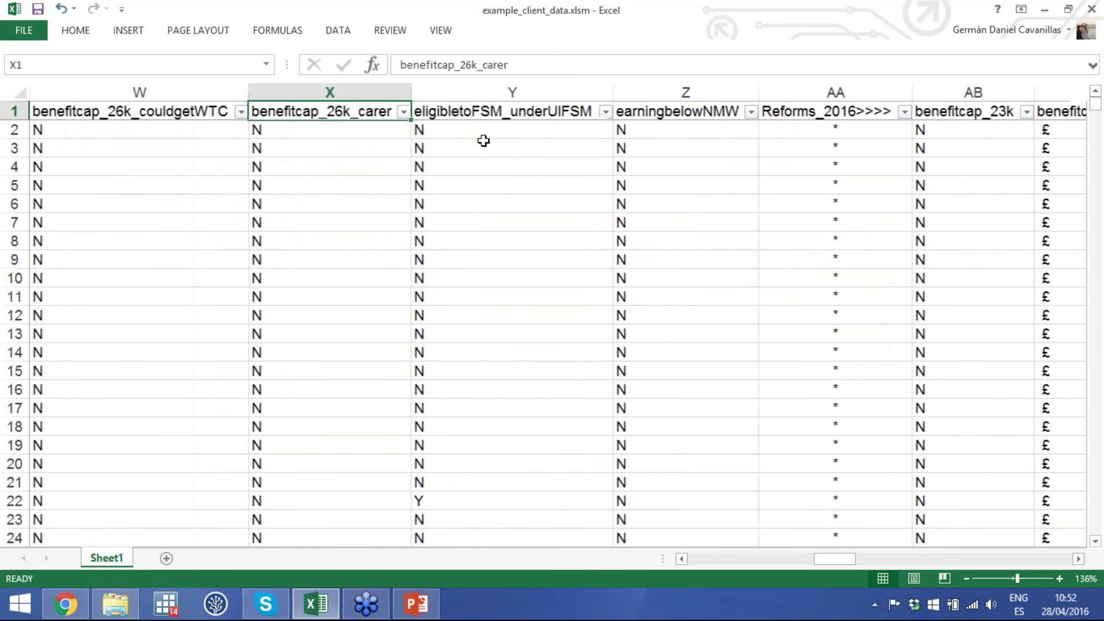
pyautogui.click(338, 109)
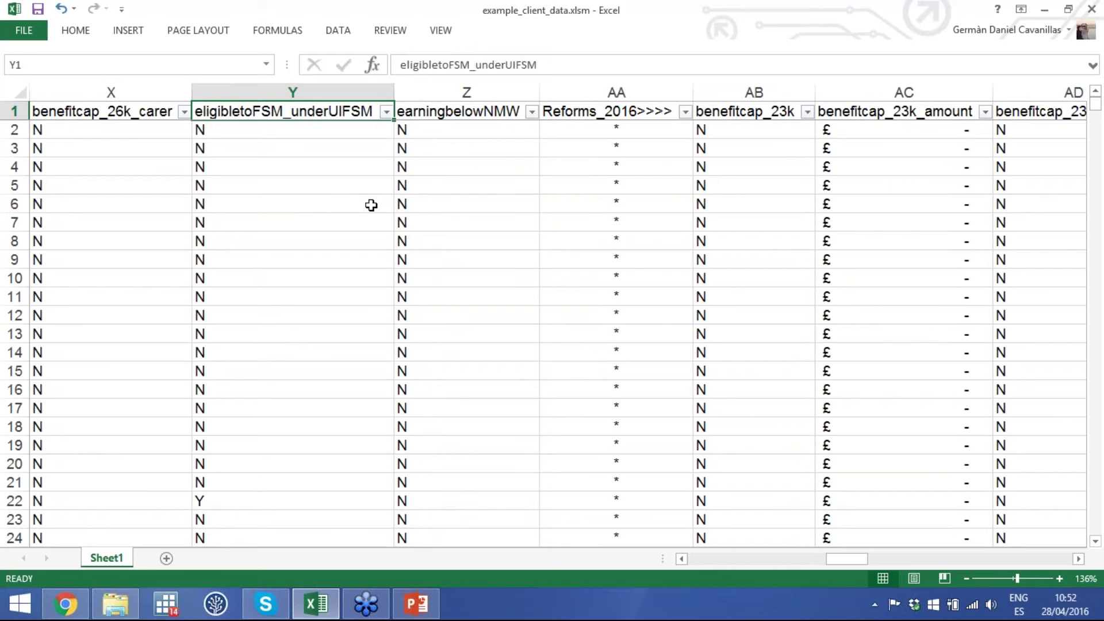
pyautogui.press('Right')
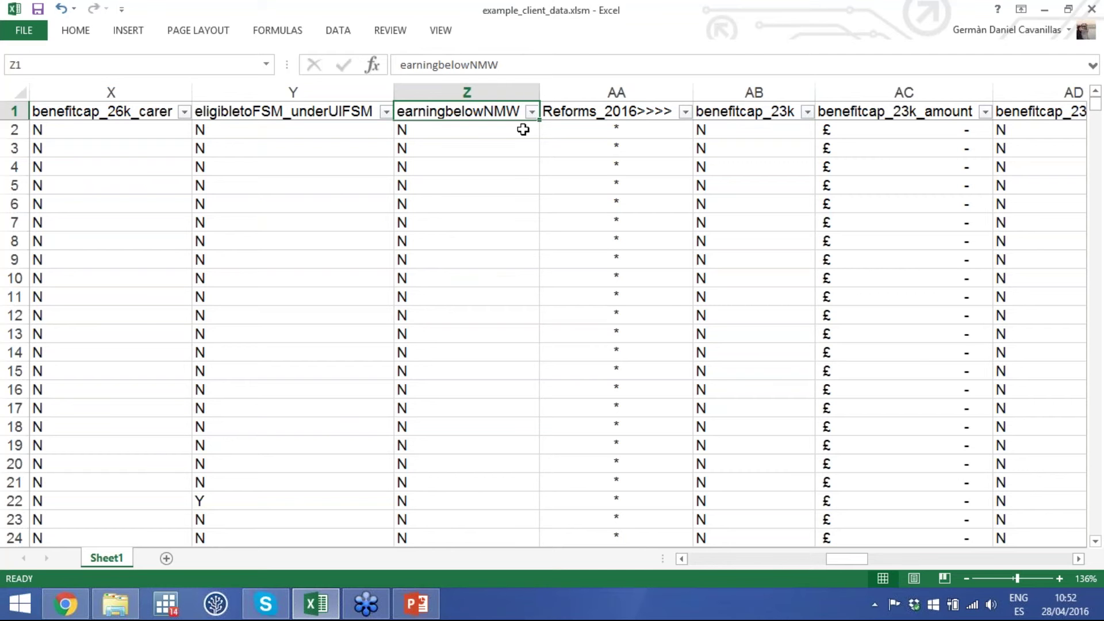
# Step: Examine the Reforms_2016>>>> section, covering the benefitcap_23k, benefitcap_23k_amount, benefitcap_23k_carer and taxcredits_2children columns
pyautogui.hscroll(3, 522, 130)
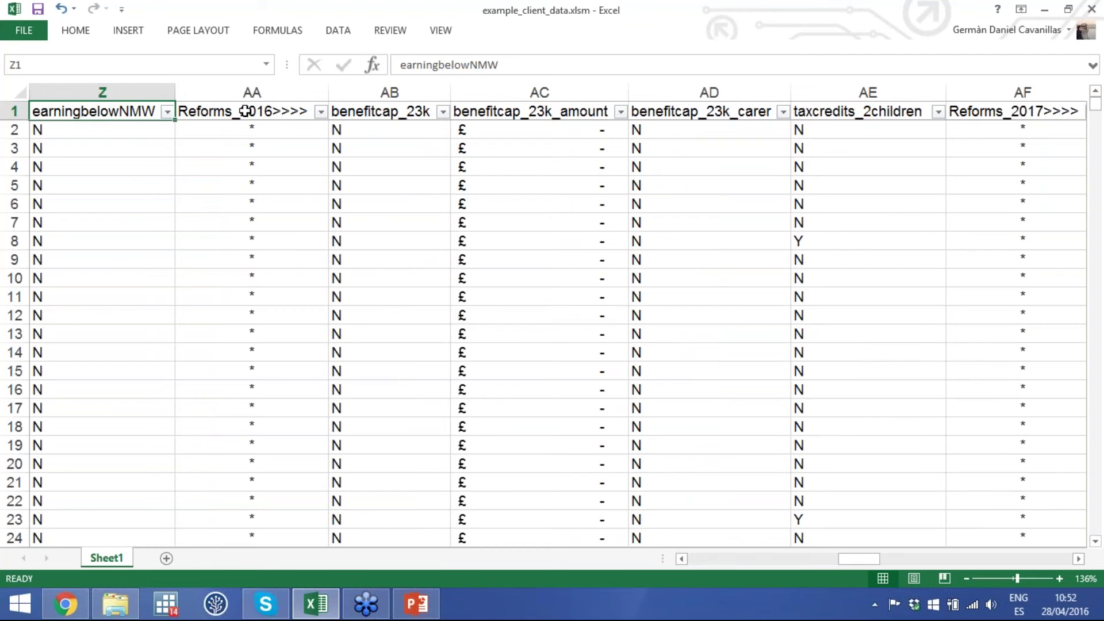
pyautogui.click(273, 110)
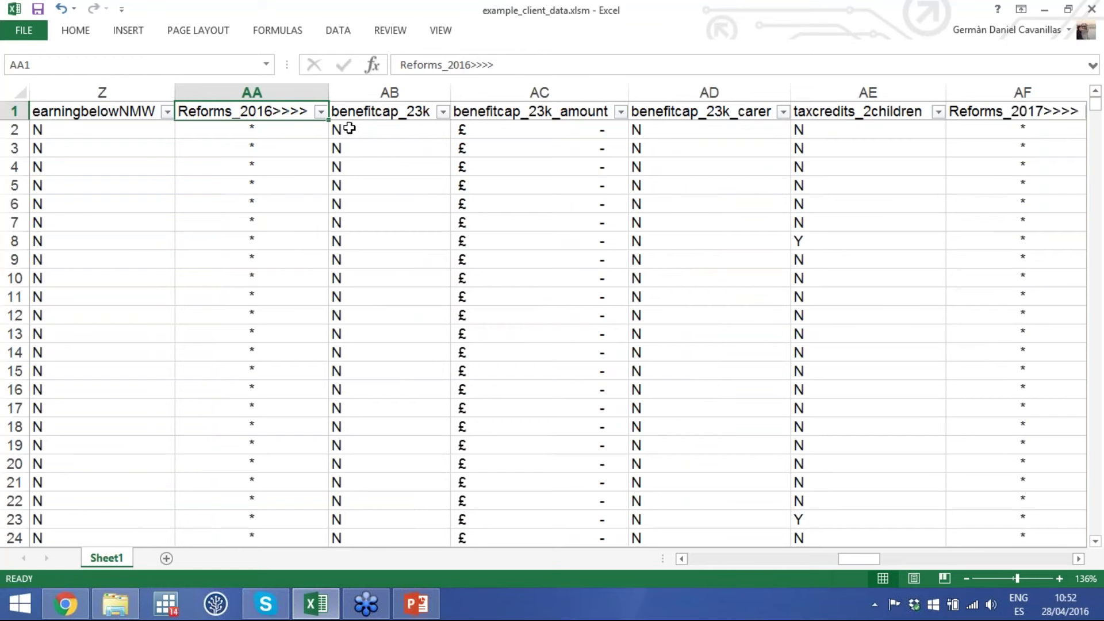
pyautogui.click(375, 113)
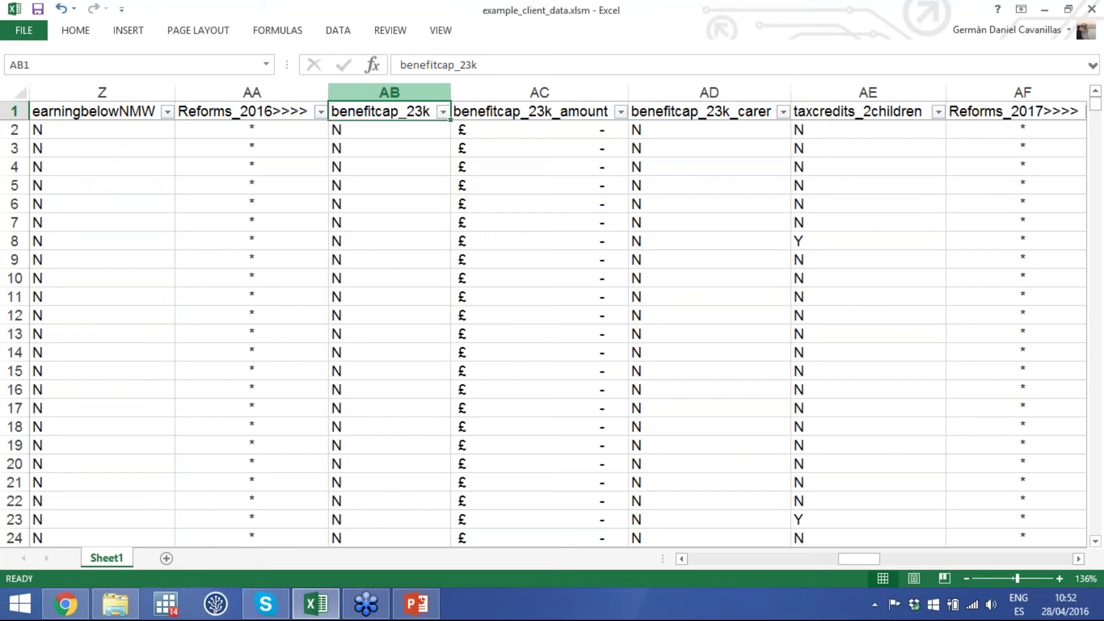
pyautogui.click(532, 111)
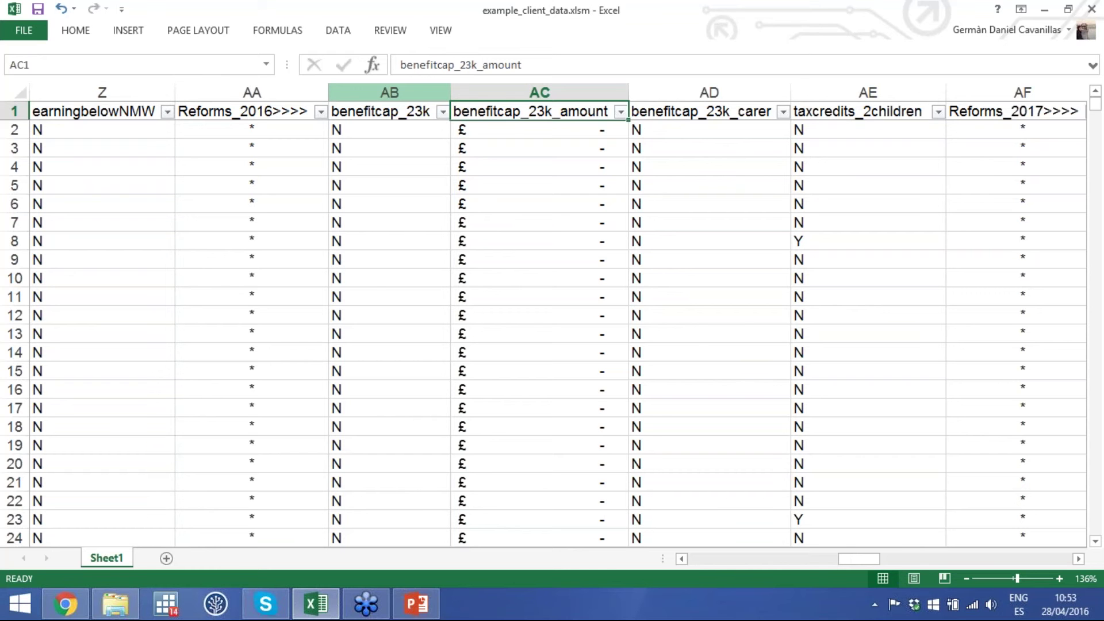
pyautogui.click(702, 111)
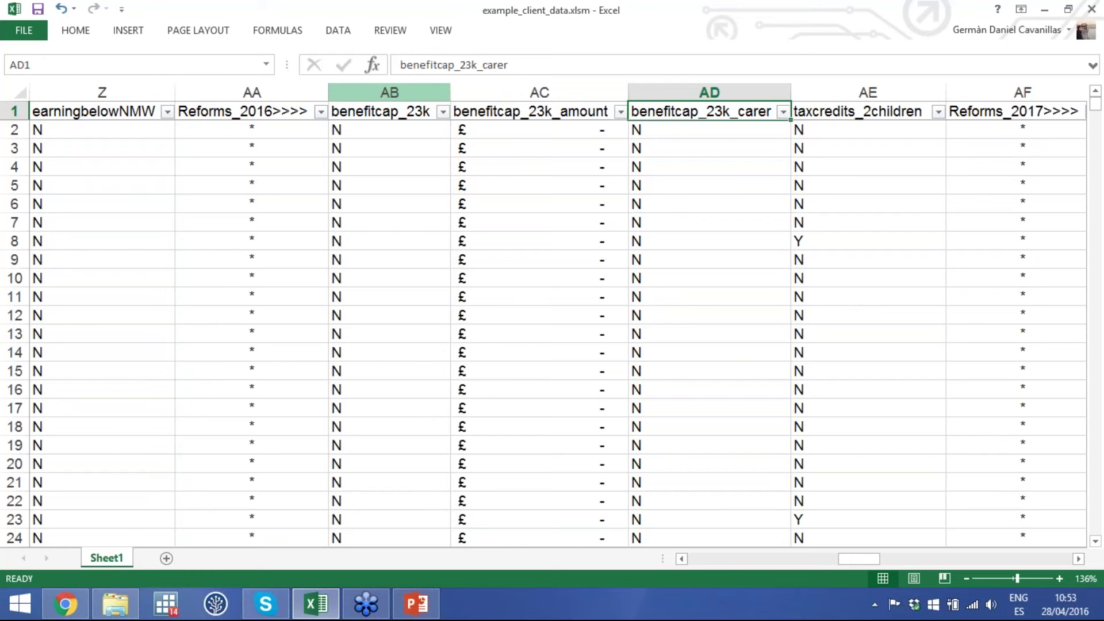
pyautogui.click(863, 111)
pyautogui.click(702, 111)
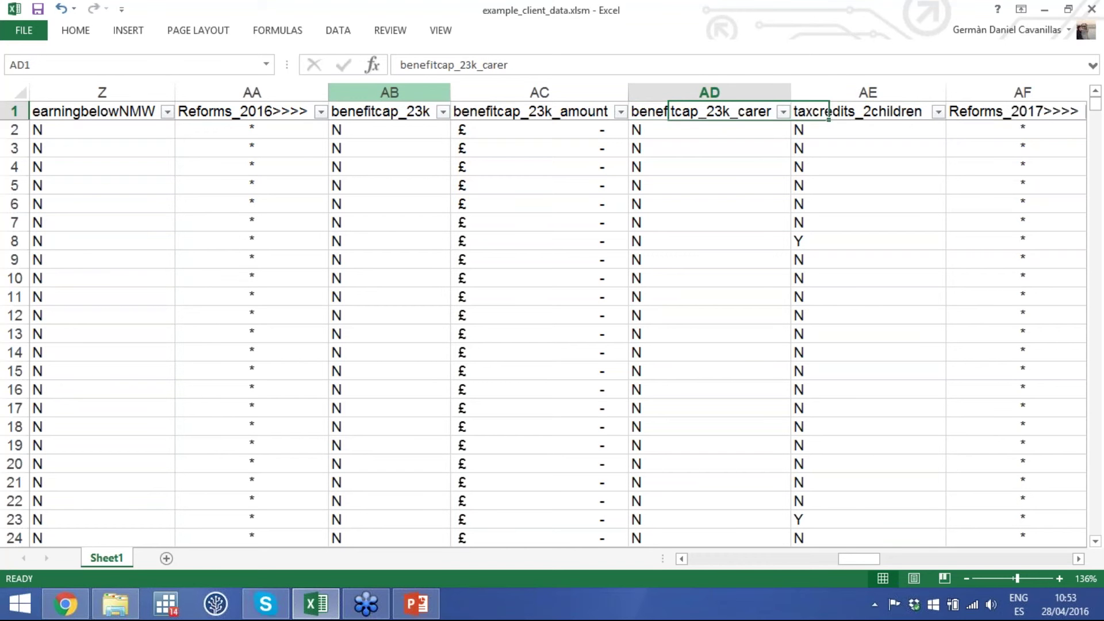
pyautogui.hscroll(3, 458, 336)
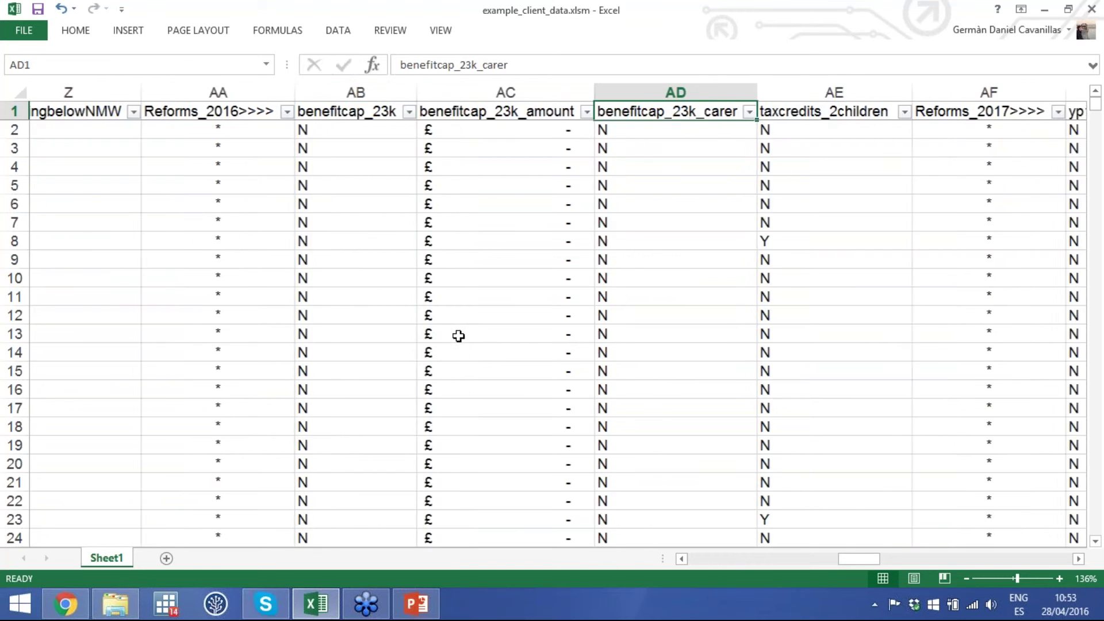
# Step: Examine the taxcredits_2children column, going through the flags in the first client rows
pyautogui.hscroll(2, 458, 335)
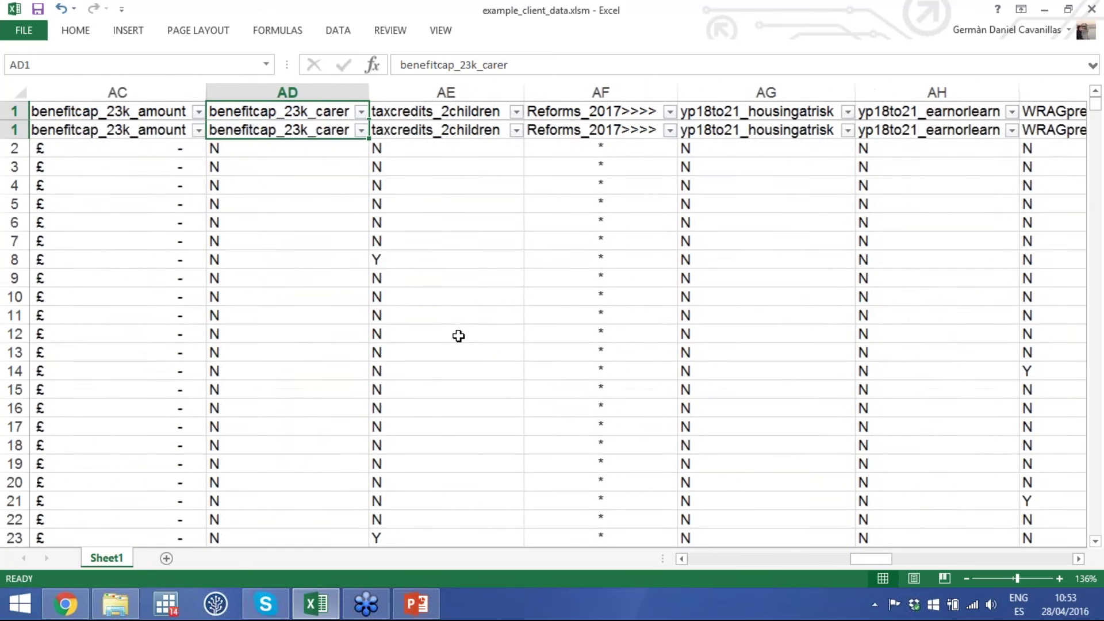
pyautogui.click(397, 109)
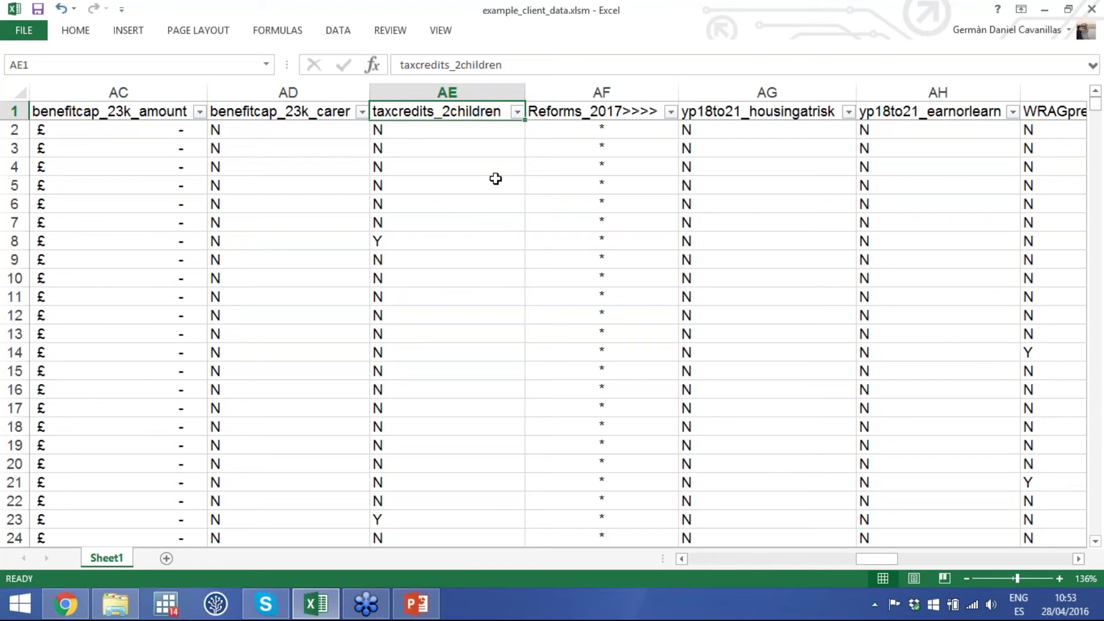
pyautogui.press('Down')
pyautogui.press('Down')
pyautogui.press('Down')
pyautogui.press('Down')
pyautogui.press('Down')
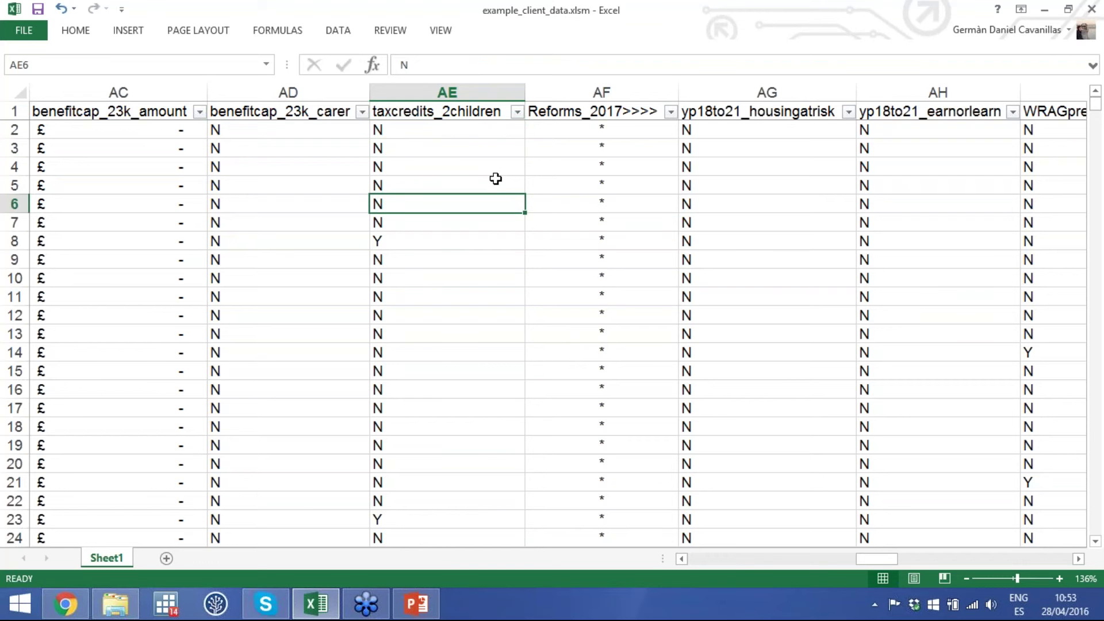
pyautogui.press('Down')
pyautogui.press('Down')
pyautogui.press('Up')
pyautogui.press('Up')
pyautogui.press('Up')
pyautogui.press('Up')
pyautogui.press('Up')
pyautogui.press('Up')
pyautogui.press('Up')
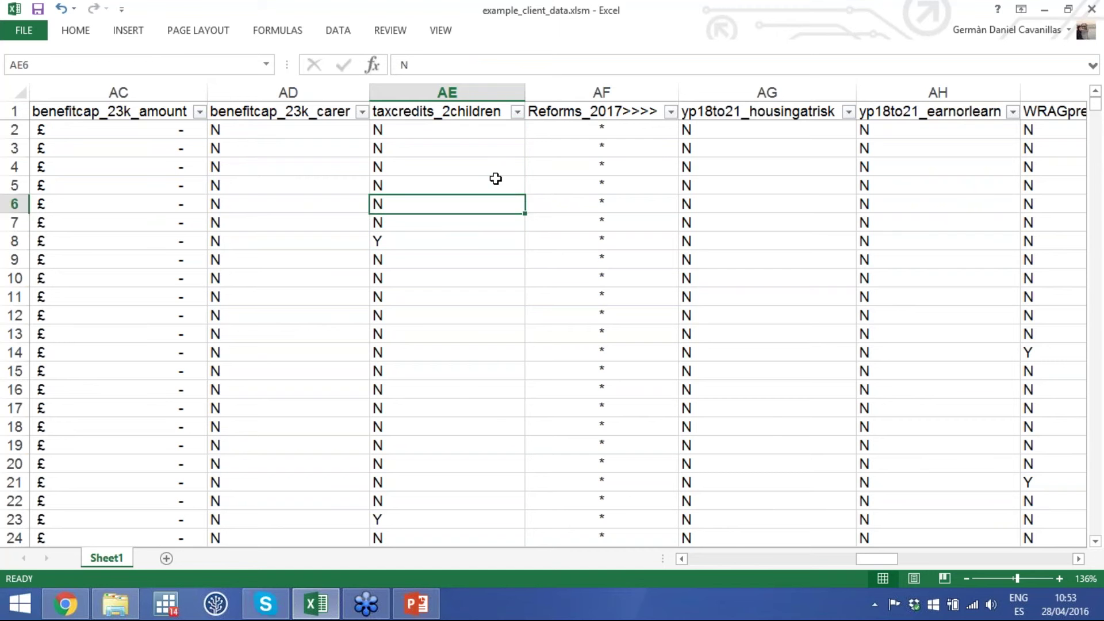
# Step: Examine the Reforms_2017>>>> section's yp18to21_housingatrisk and yp18to21_earnorlearn columns
pyautogui.press('Right')
pyautogui.press('Right')
pyautogui.press('Right')
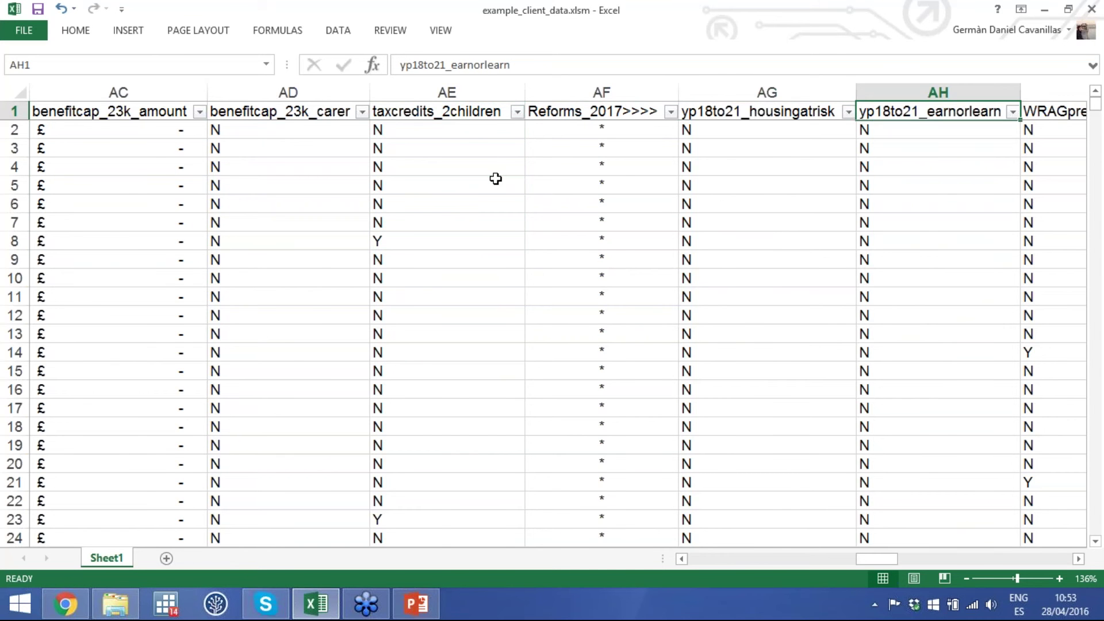
pyautogui.hscroll(3, 496, 179)
pyautogui.hscroll(1, 496, 179)
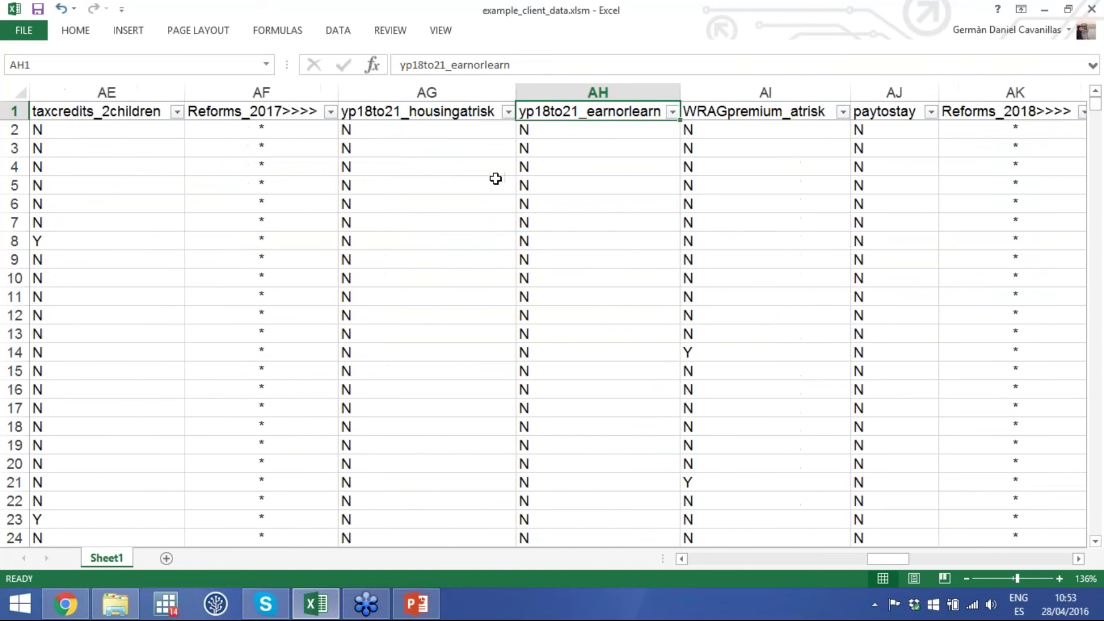
pyautogui.click(292, 111)
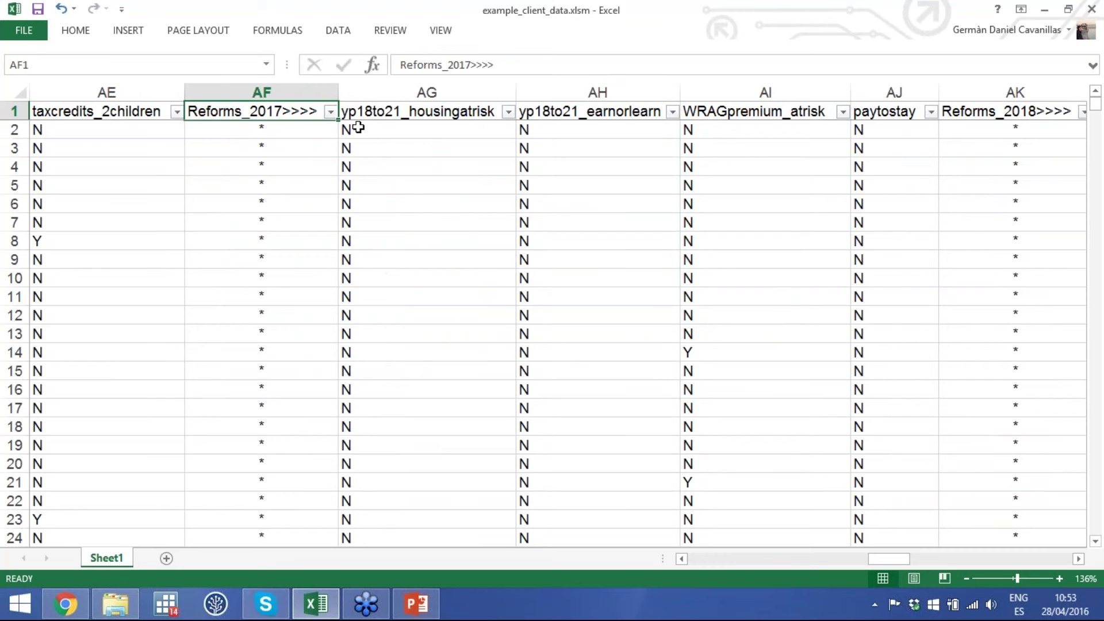
pyautogui.click(372, 114)
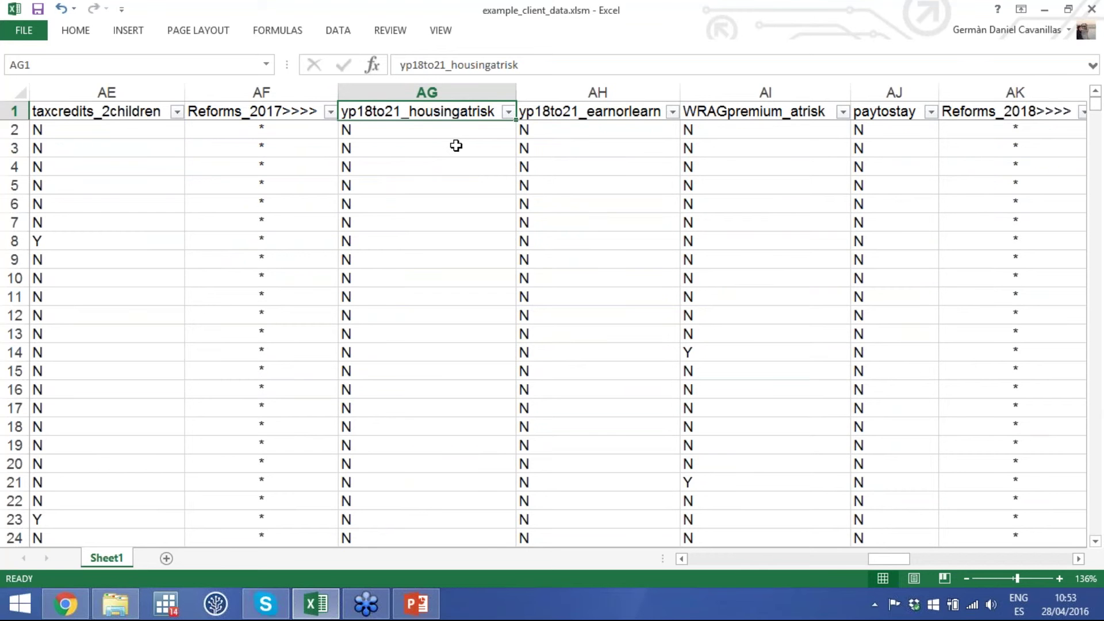
pyautogui.press('Right')
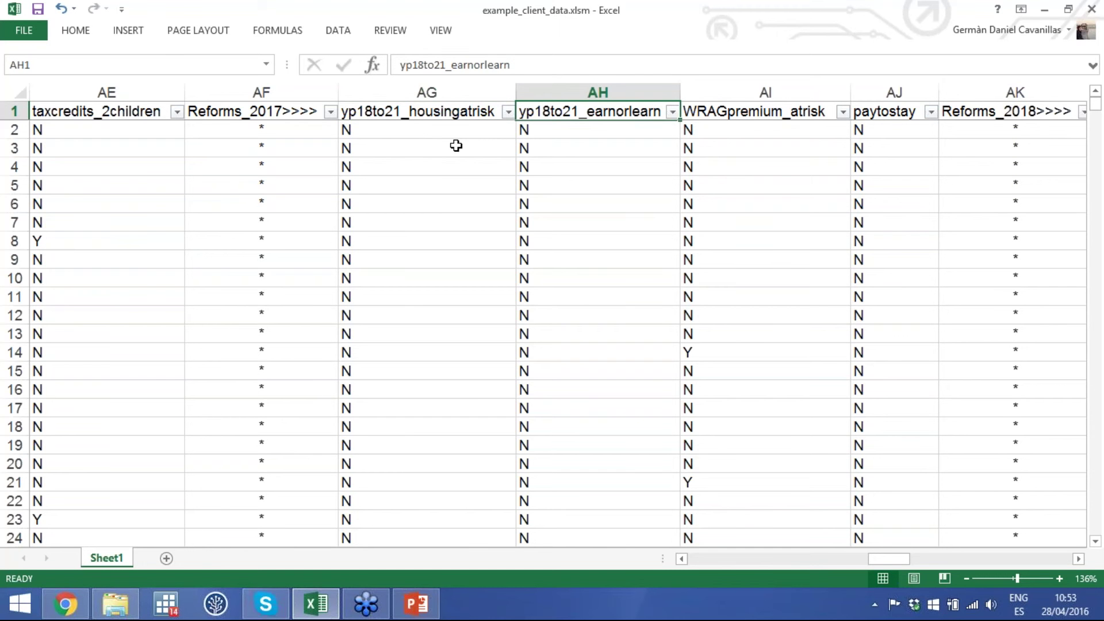
# Step: Examine the WRAGpremium_atrisk and paytostay columns in the 2017 reforms section
pyautogui.press('Right')
pyautogui.press('Right')
pyautogui.press('Right')
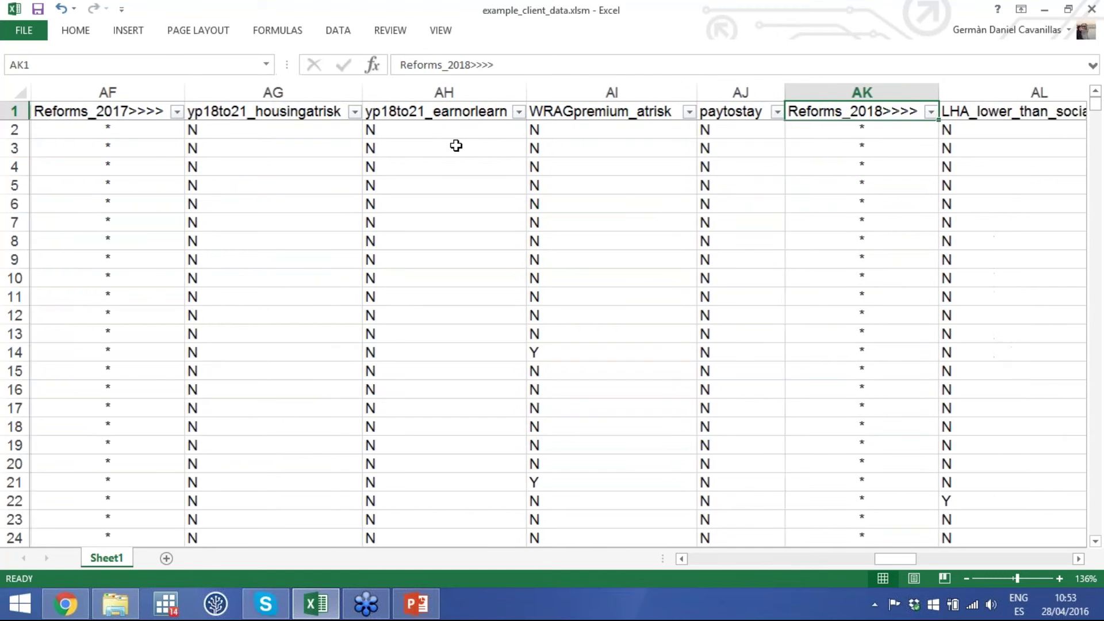
pyautogui.click(570, 113)
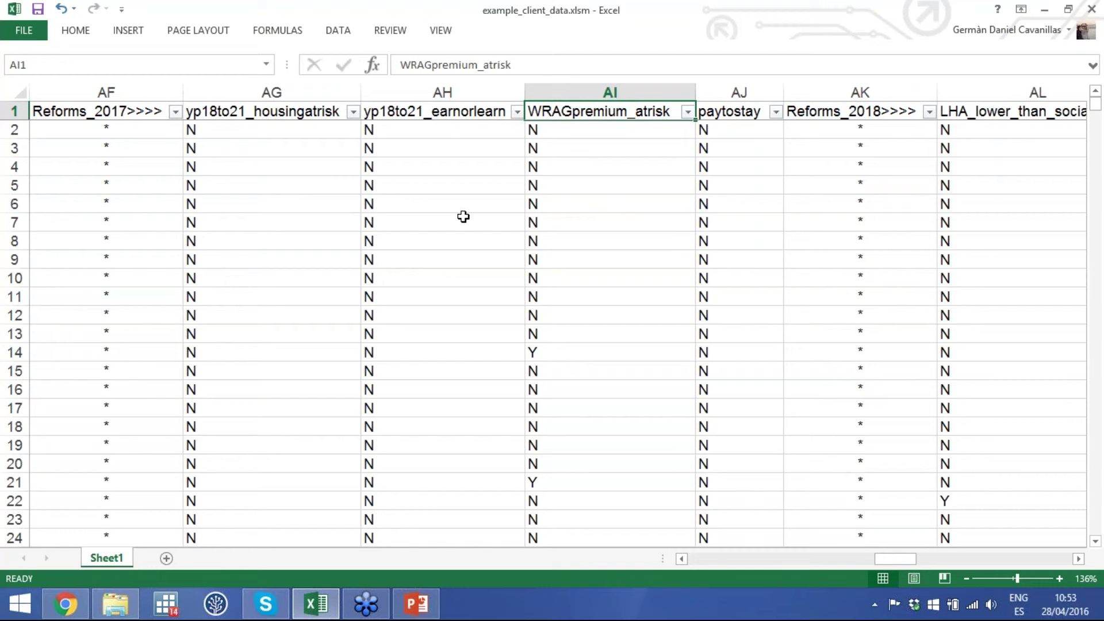
pyautogui.hscroll(2, 463, 216)
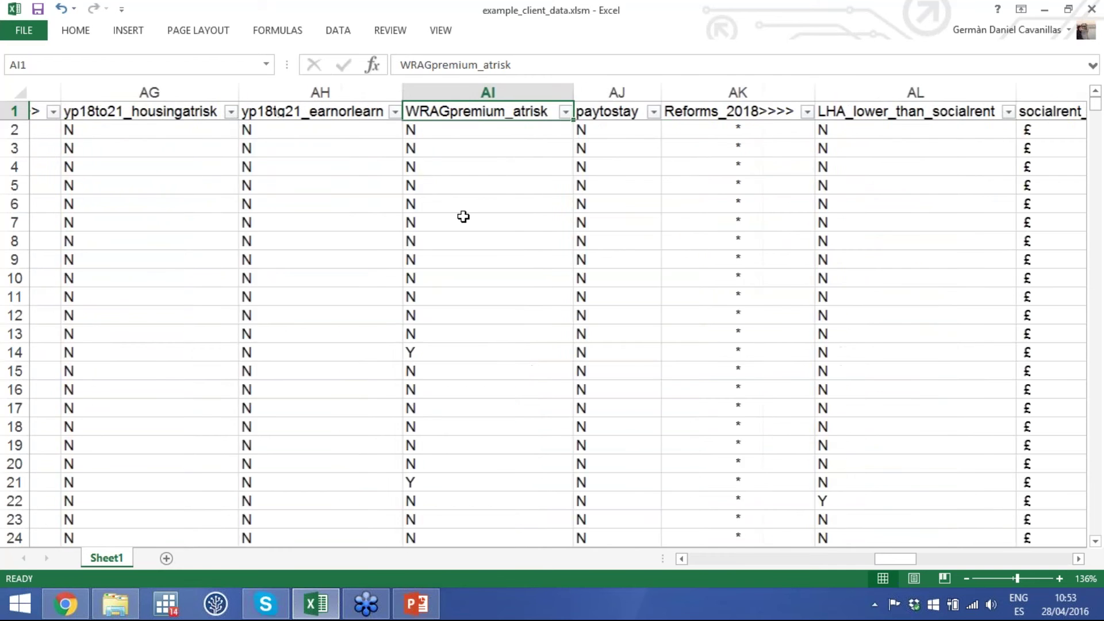
pyautogui.click(572, 115)
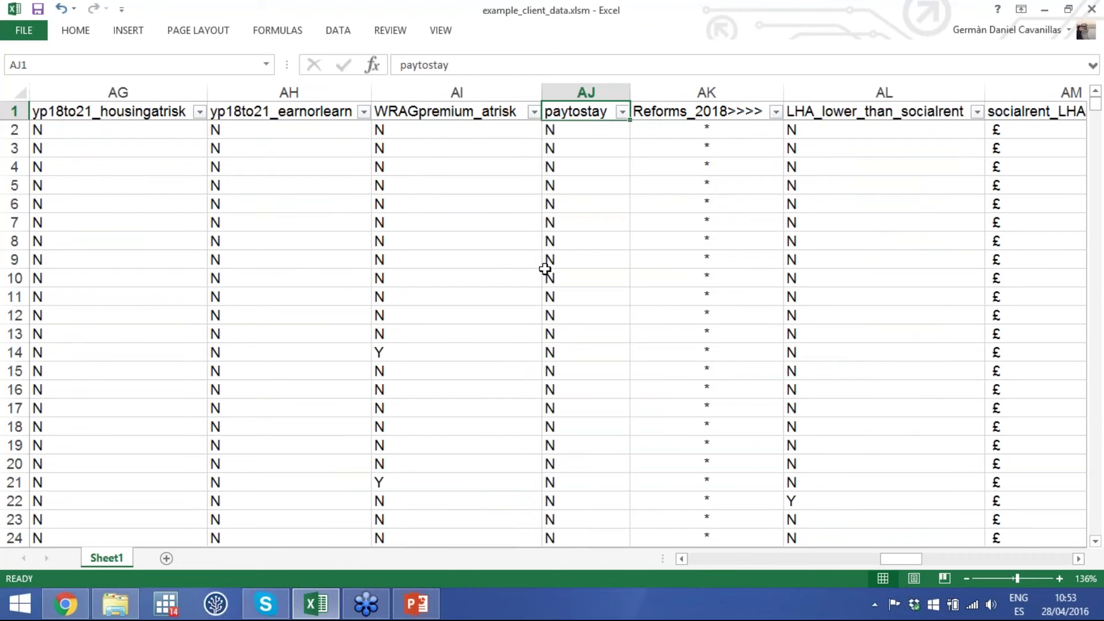
# Step: Examine the LHA_lower_than_socialrent column in the Reforms_2018>>>> section, focusing on the client in row 22
pyautogui.hscroll(2, 545, 268)
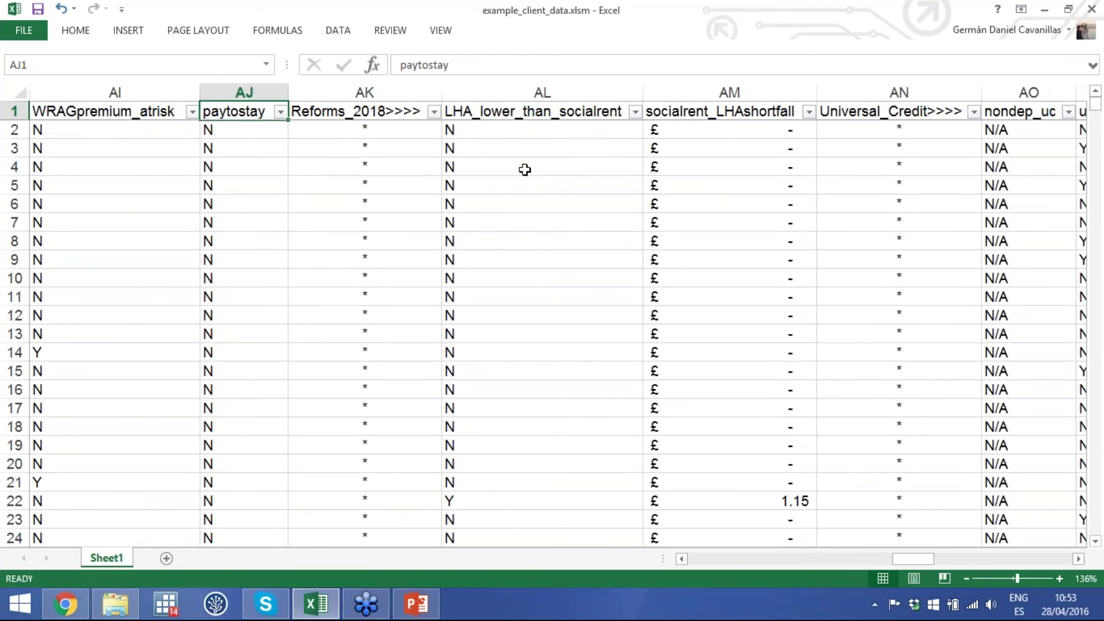
pyautogui.click(505, 114)
pyautogui.hscroll(1, 597, 183)
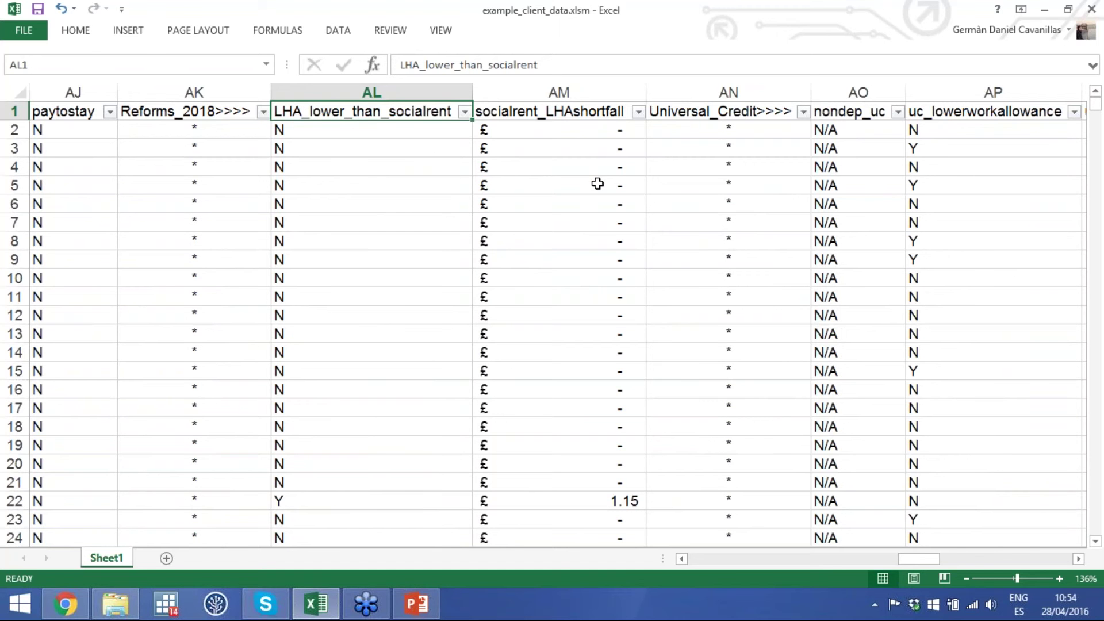
pyautogui.click(293, 507)
pyautogui.moveTo(14, 510); pyautogui.dragTo(14, 506)
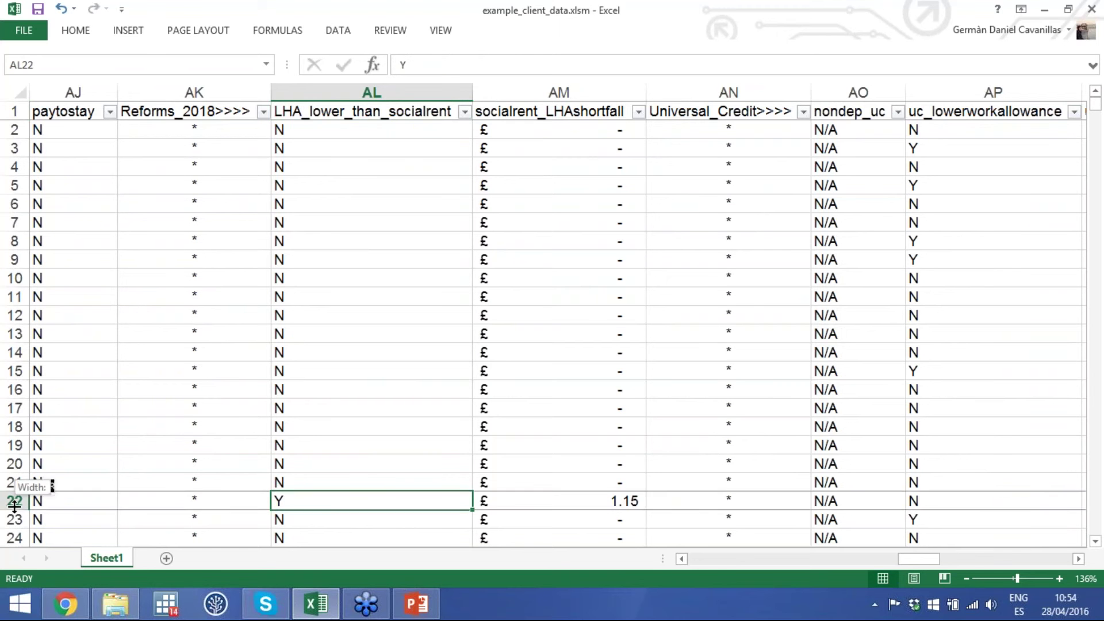
pyautogui.click(15, 500)
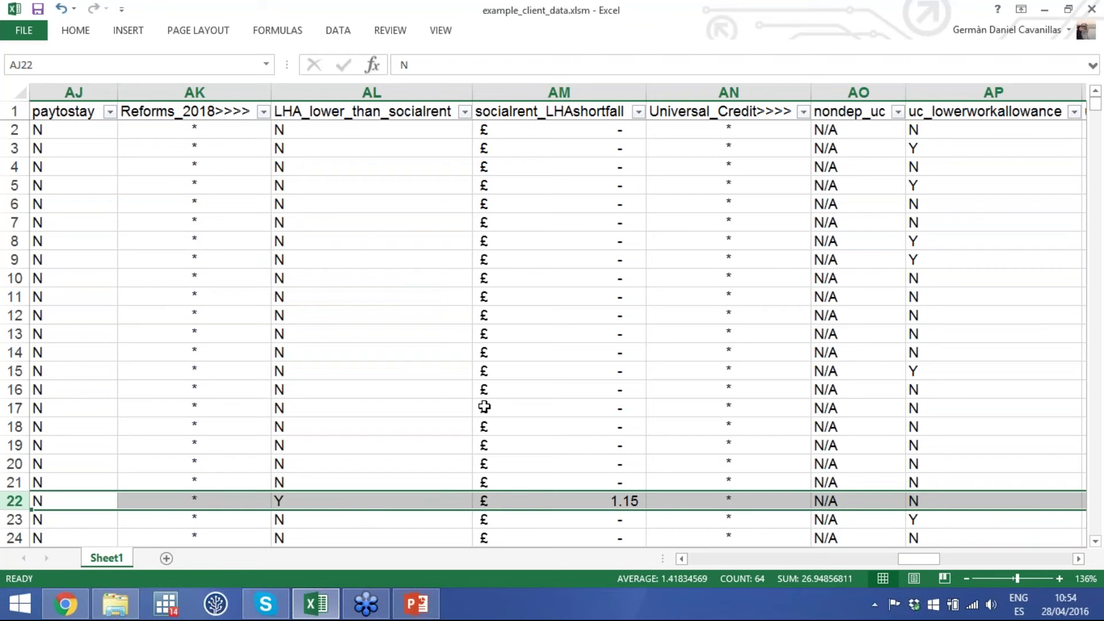
pyautogui.click(425, 508)
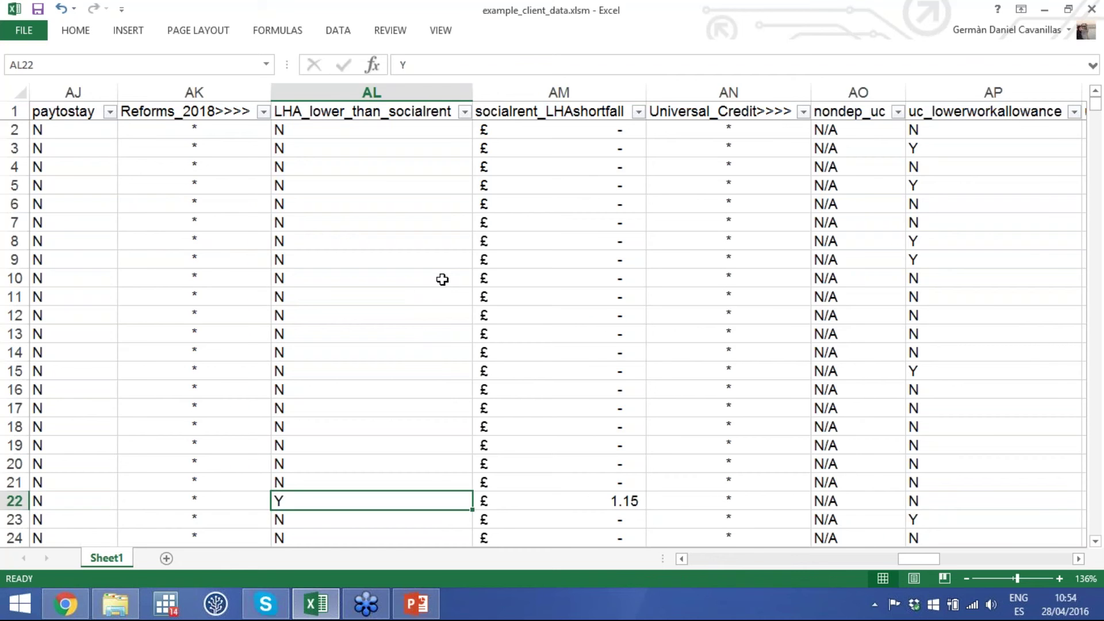
# Step: Examine the Universal_Credit>>>> section's nondep_uc, uc_lowerworkallowance and uc_lowerworkallowance_amount columns, including the work allowance flag in row 3
pyautogui.hscroll(3, 442, 280)
pyautogui.hscroll(1, 442, 279)
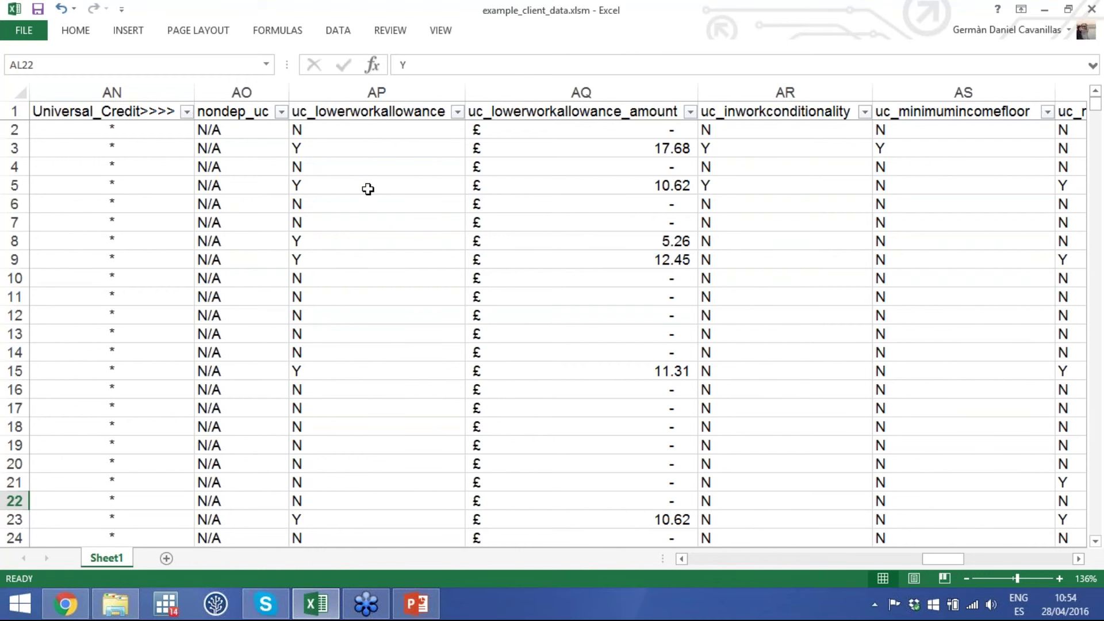
pyautogui.click(219, 110)
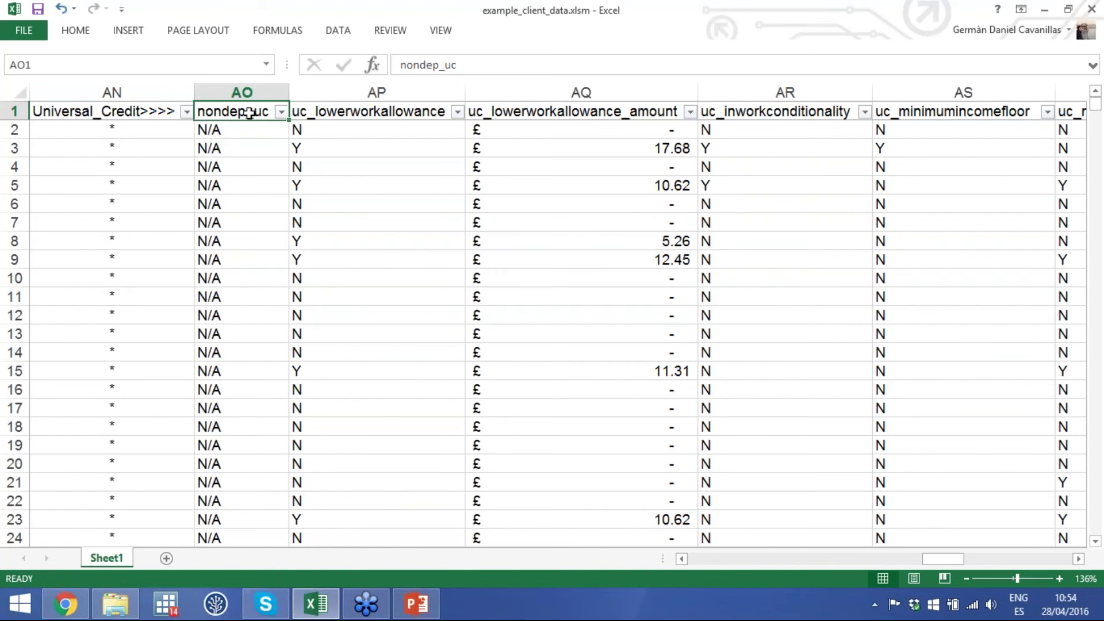
pyautogui.press('Right')
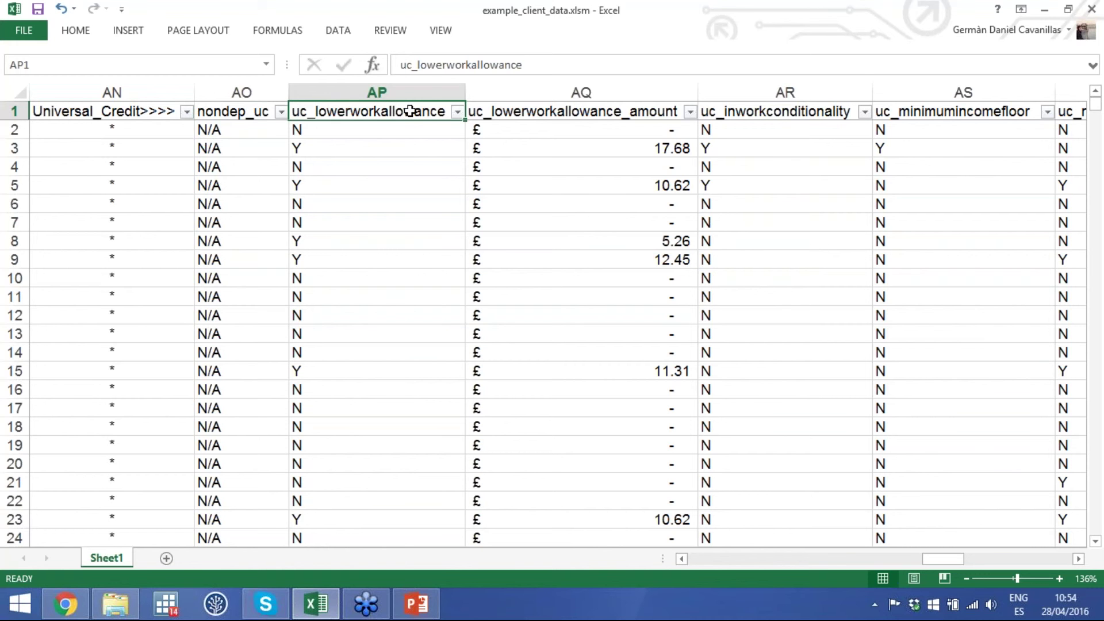
pyautogui.click(354, 145)
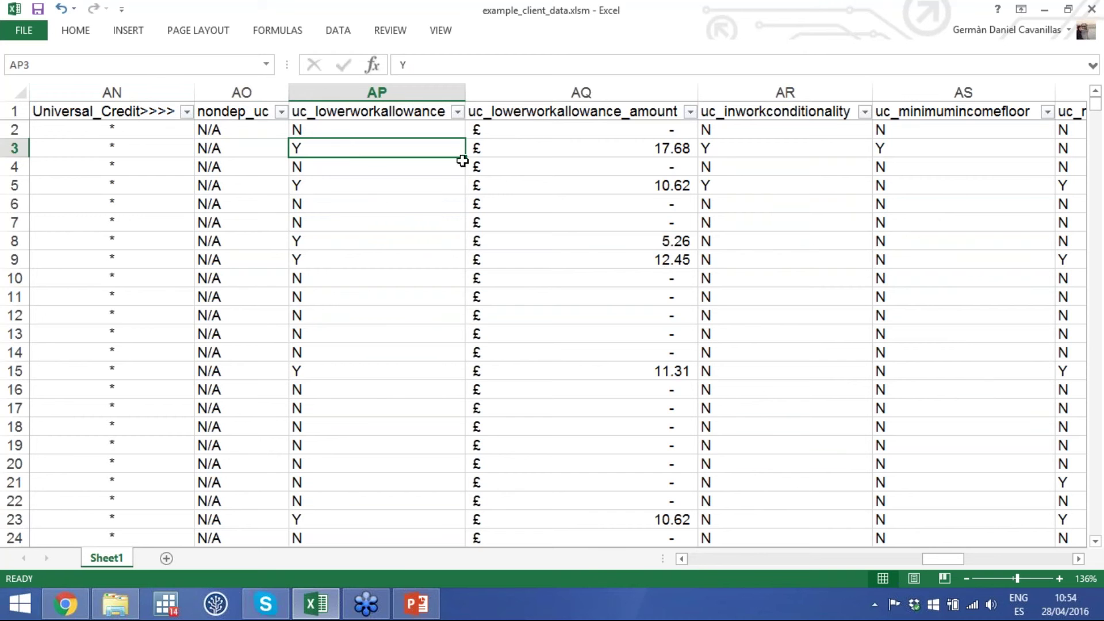
pyautogui.click(541, 112)
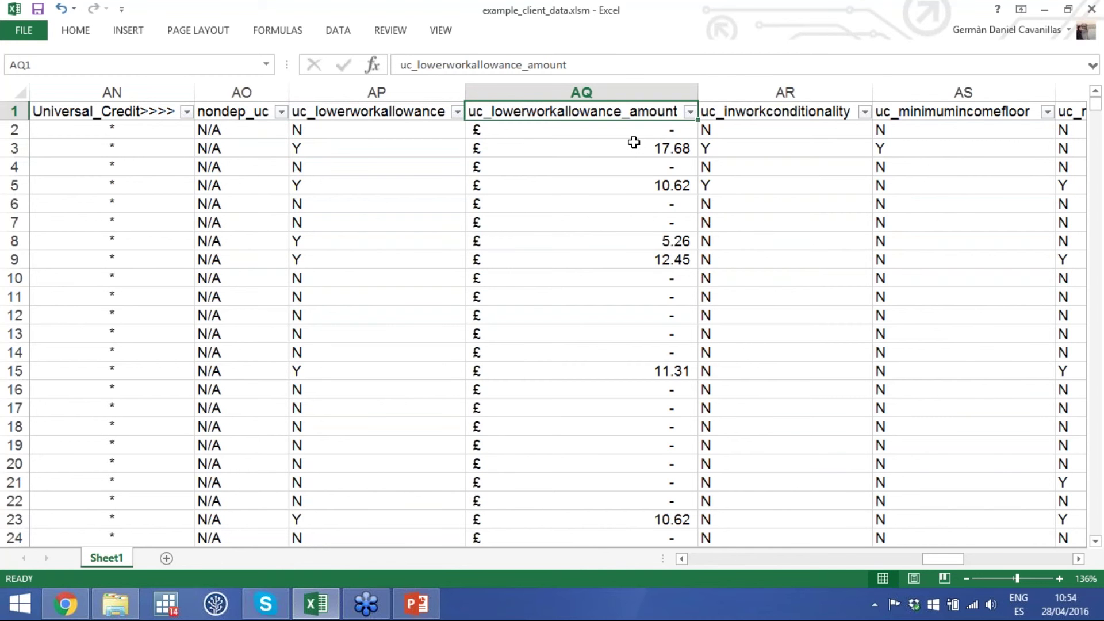
pyautogui.click(428, 145)
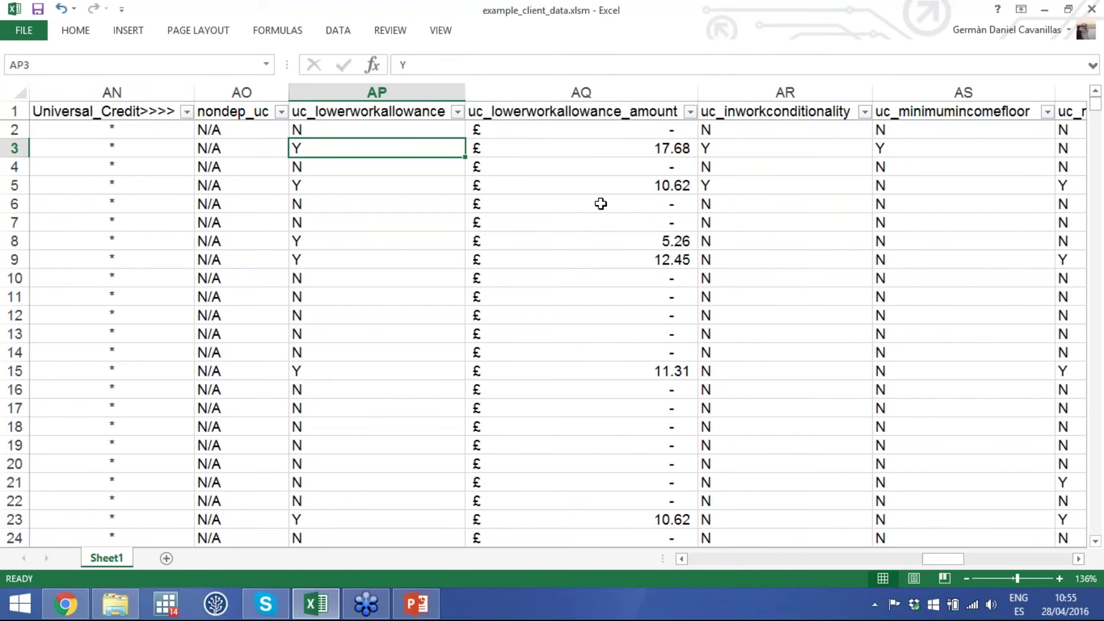
# Step: Examine the uc_inworkconditionality and uc_minimumincomefloor columns
pyautogui.hscroll(3, 601, 204)
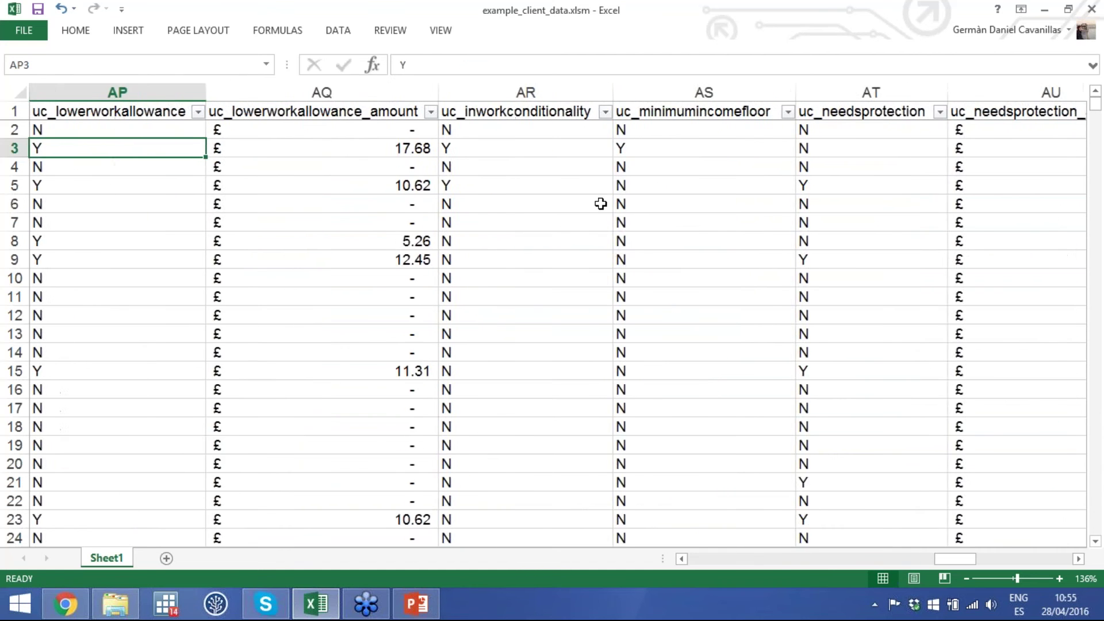
pyautogui.click(365, 112)
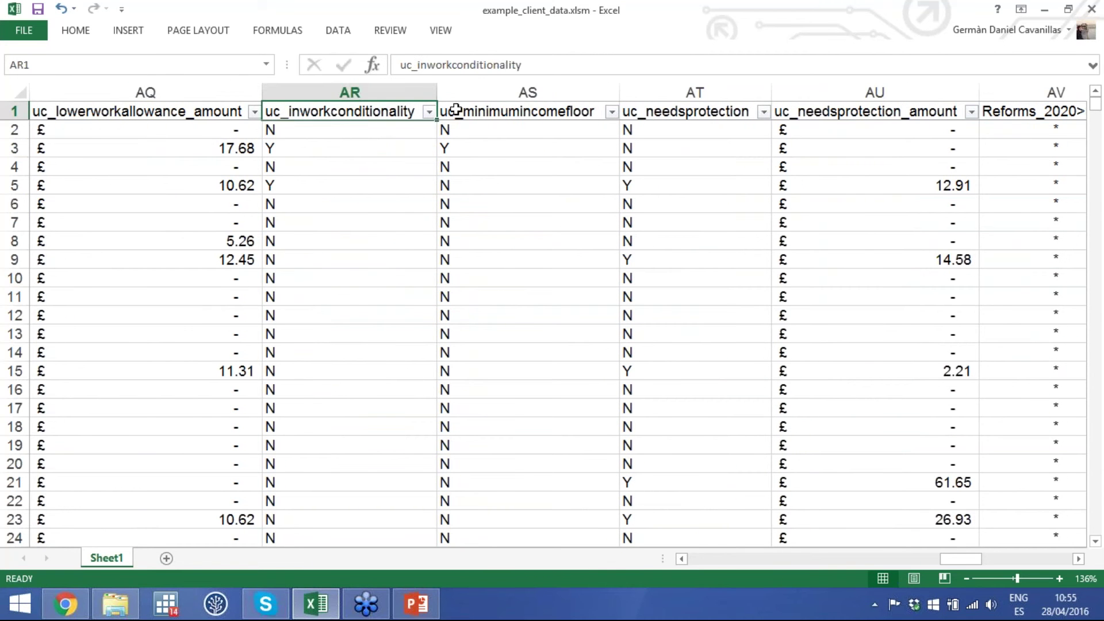
pyautogui.click(482, 111)
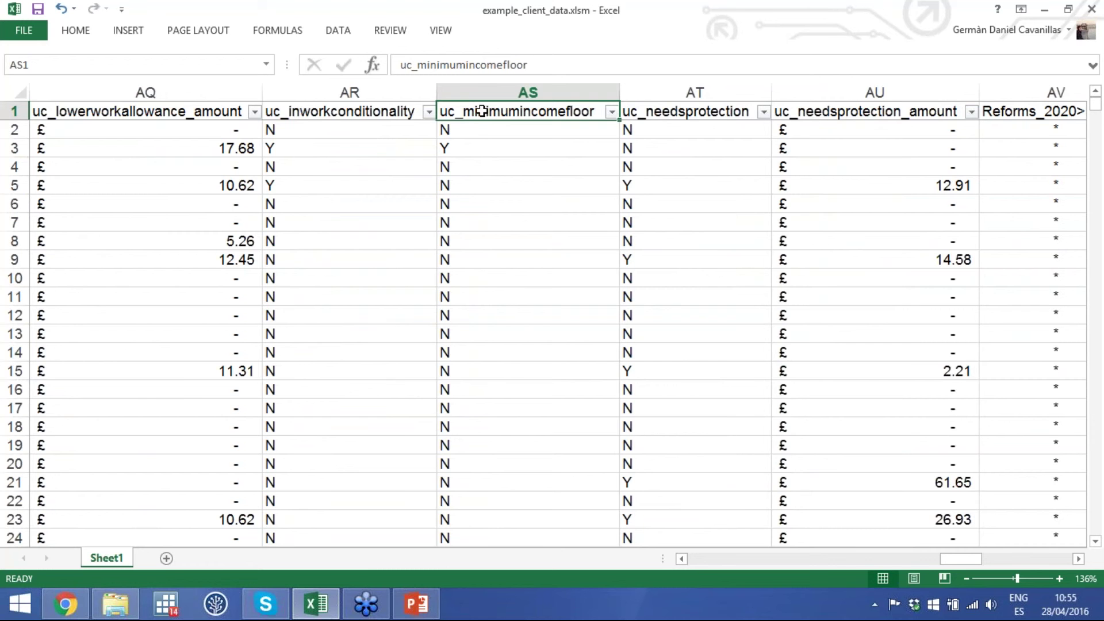
# Step: Examine the uc_needsprotection column and the protection flag and amount for the client in row 5
pyautogui.hscroll(1, 482, 111)
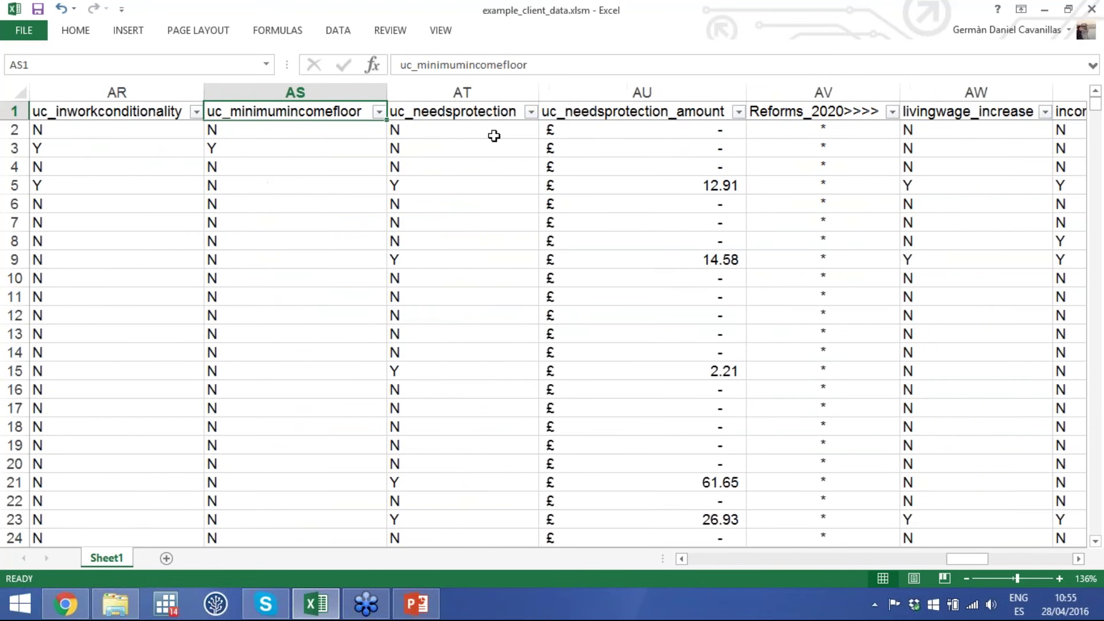
pyautogui.click(475, 113)
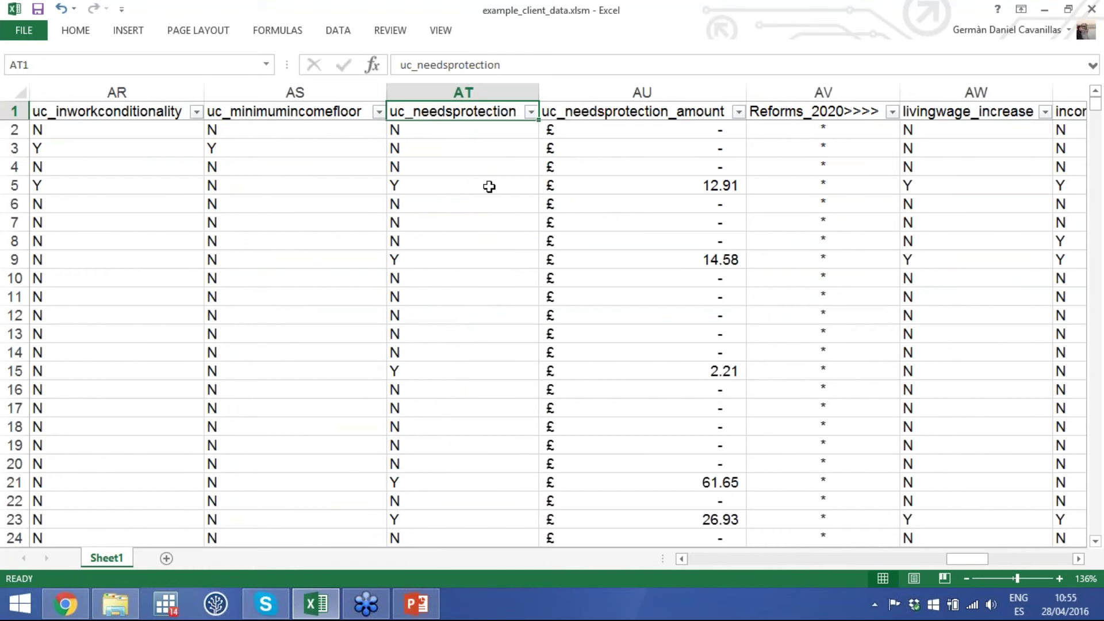
pyautogui.click(398, 183)
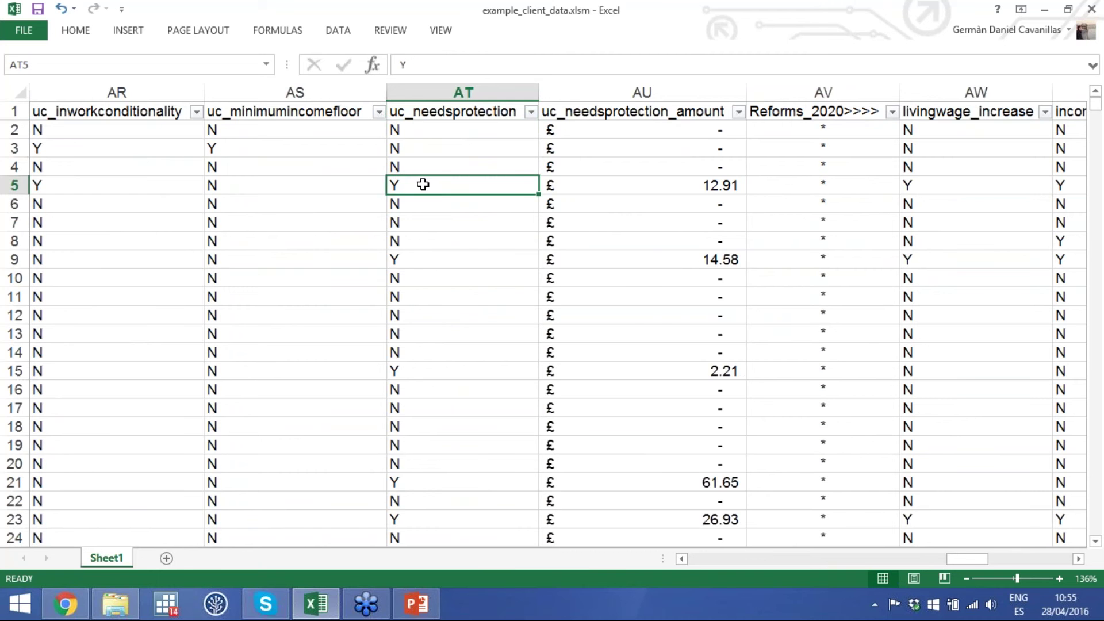
pyautogui.rightClick(608, 185)
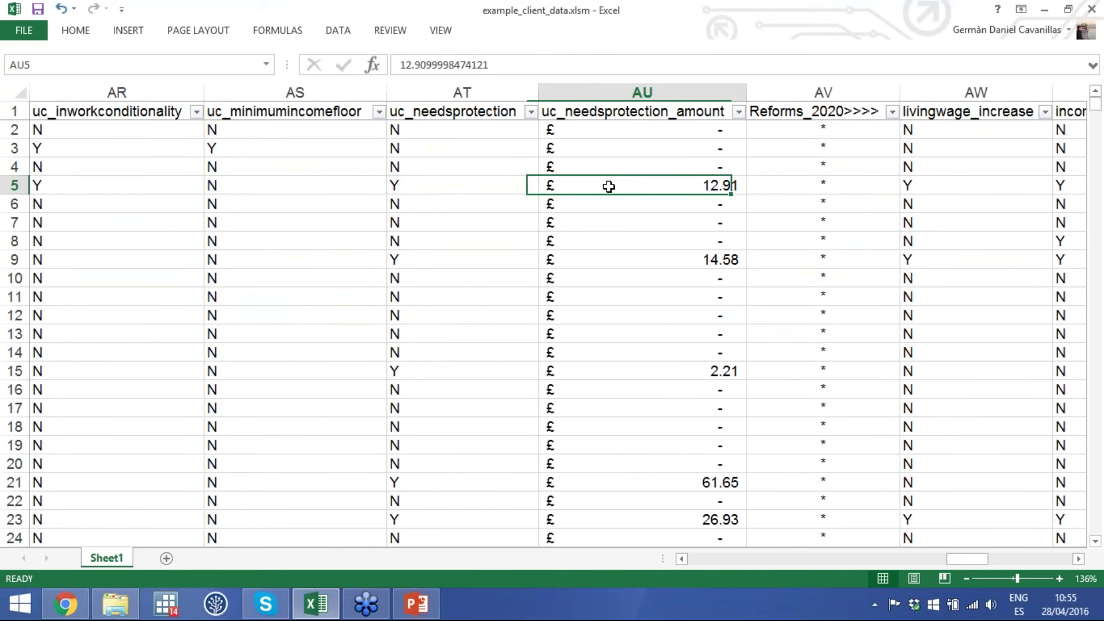
pyautogui.click(567, 190)
# Step: Examine the livingwage_increase and incometax_reduction columns in the Reforms_2020>>>> section
pyautogui.hscroll(3, 548, 187)
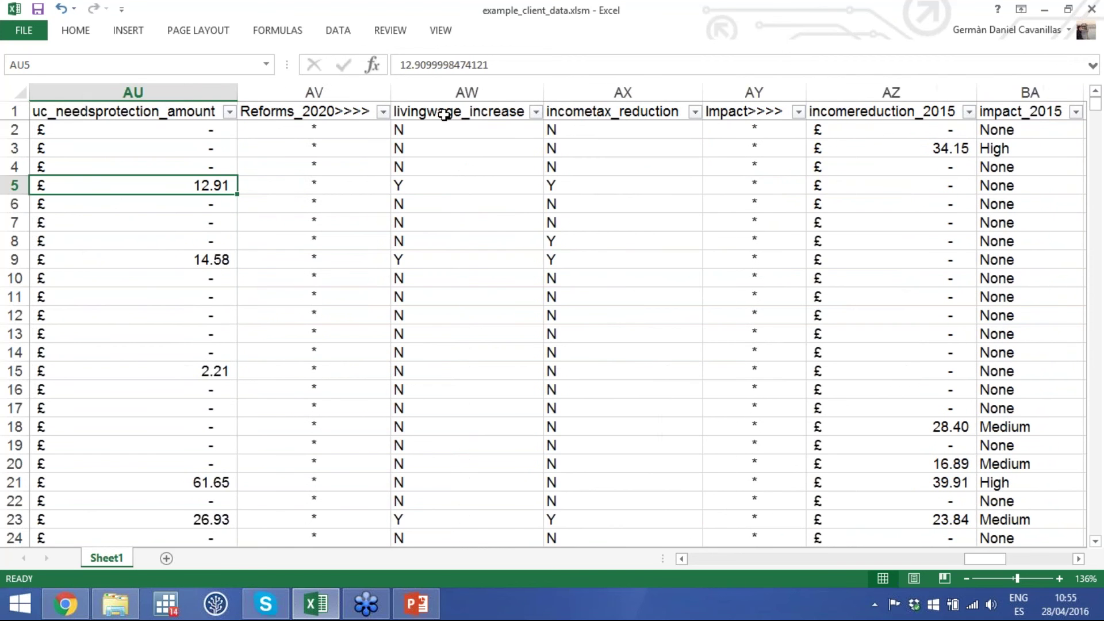
pyautogui.click(441, 113)
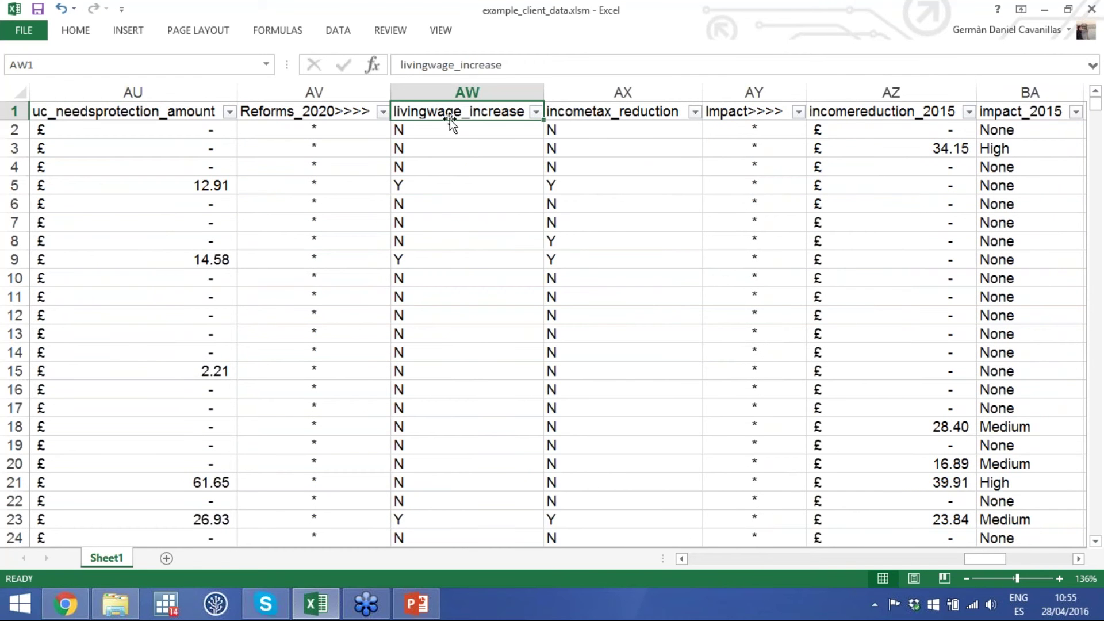
pyautogui.click(619, 112)
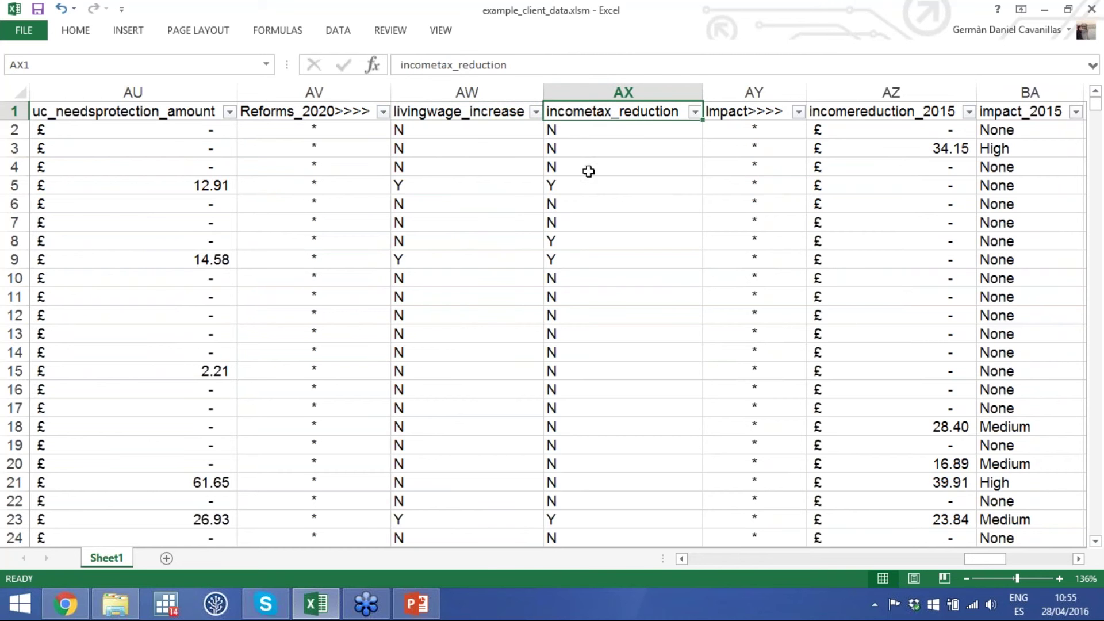
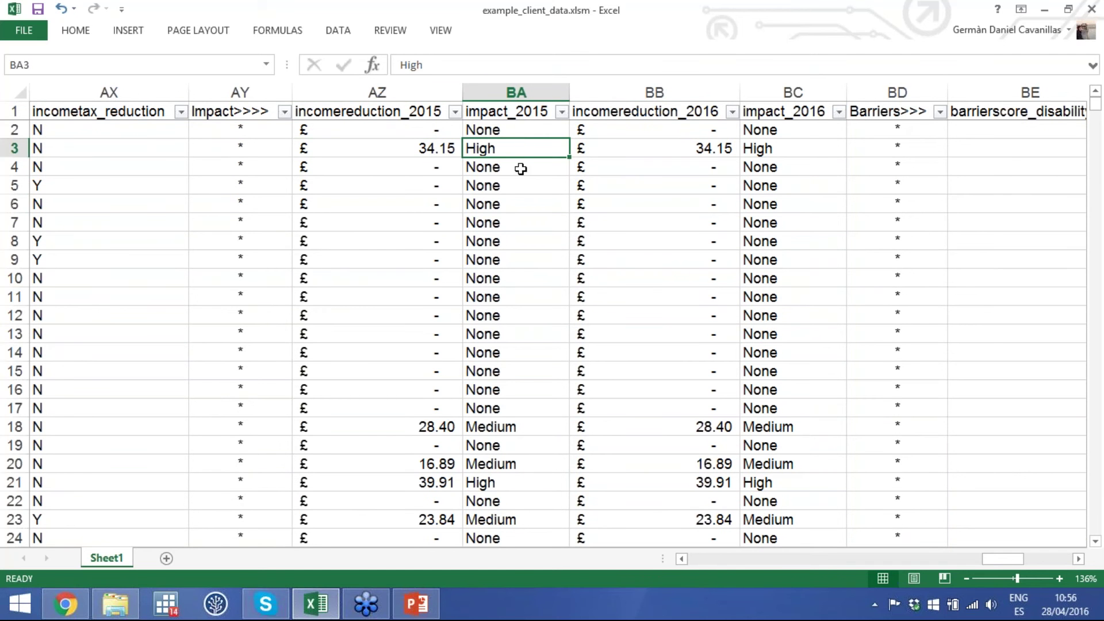
# Step: Examine the impact ratings for 2015 and the incomereduction_2016 and impact_2016 columns, including the client in row 3
pyautogui.click(499, 278)
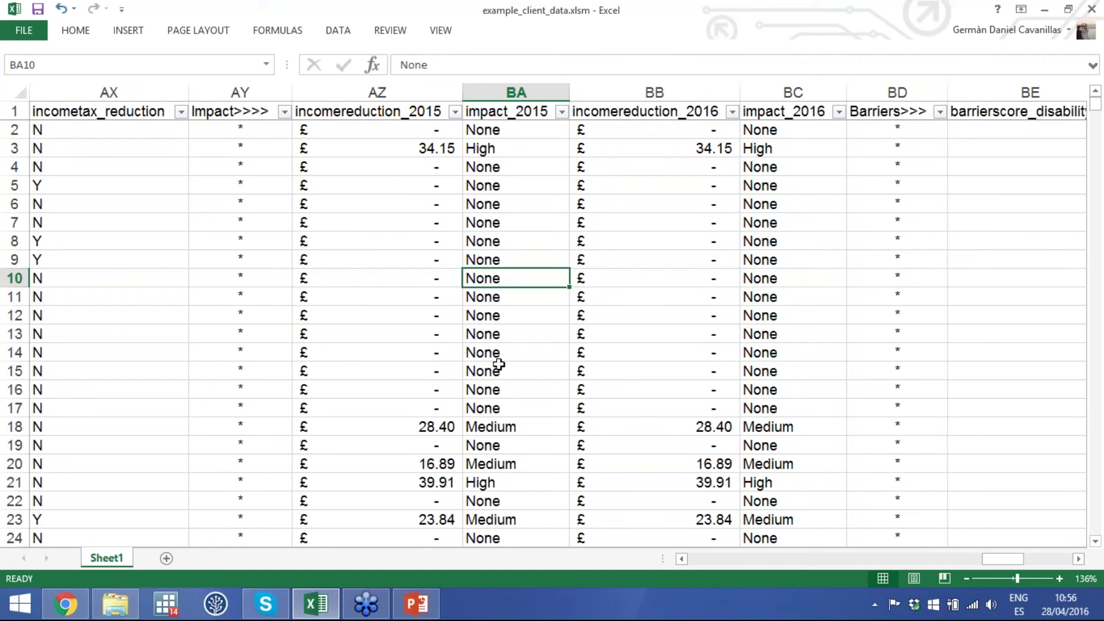
pyautogui.click(486, 432)
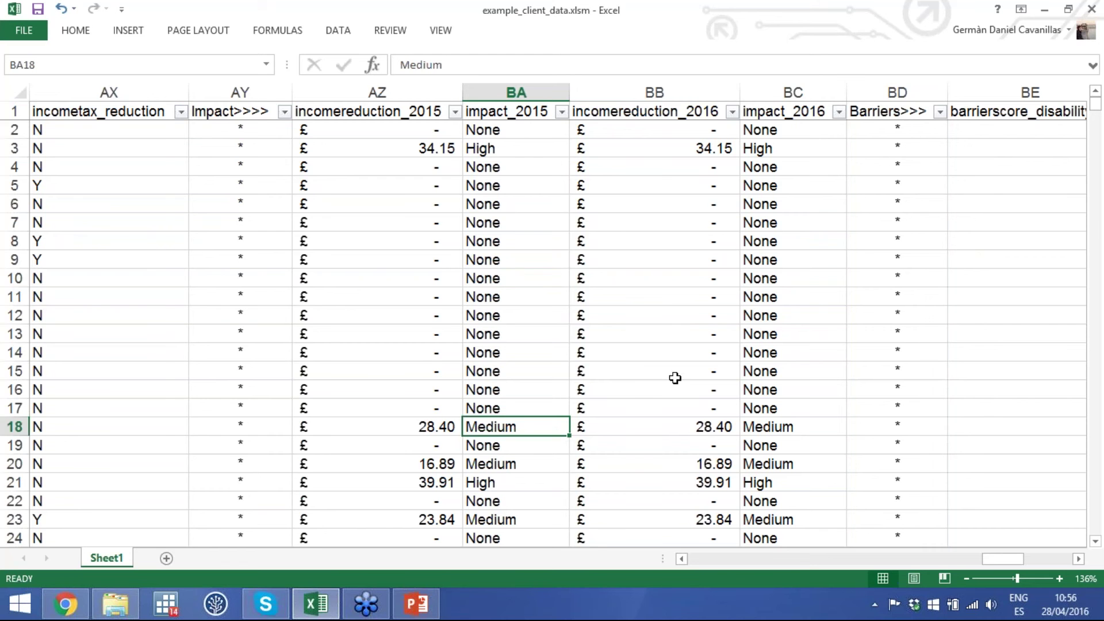
pyautogui.hscroll(2, 565, 279)
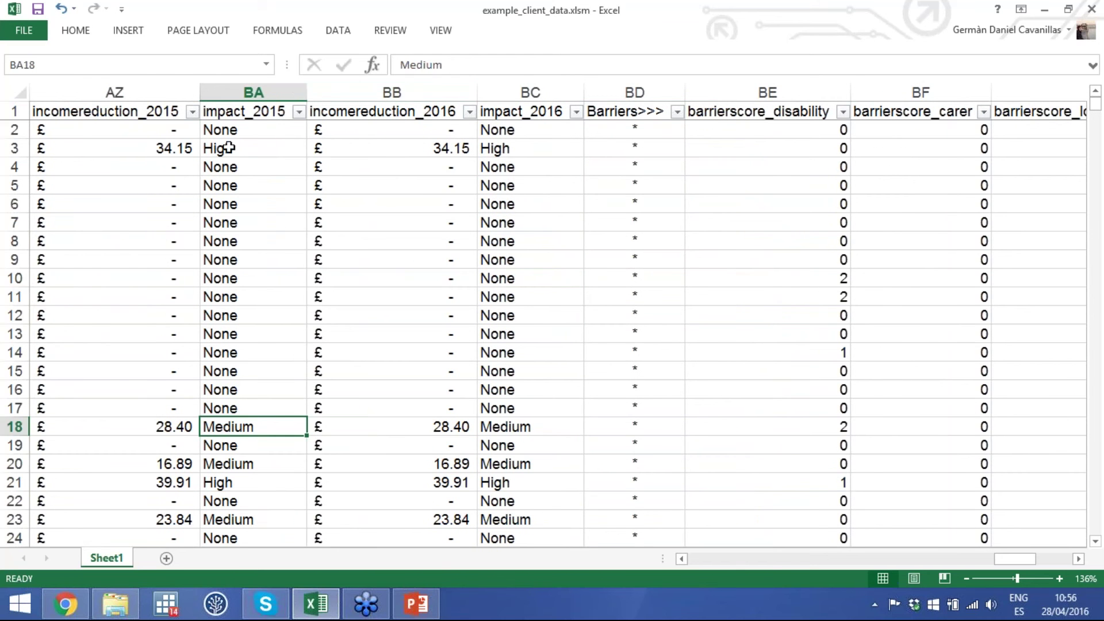
pyautogui.click(436, 149)
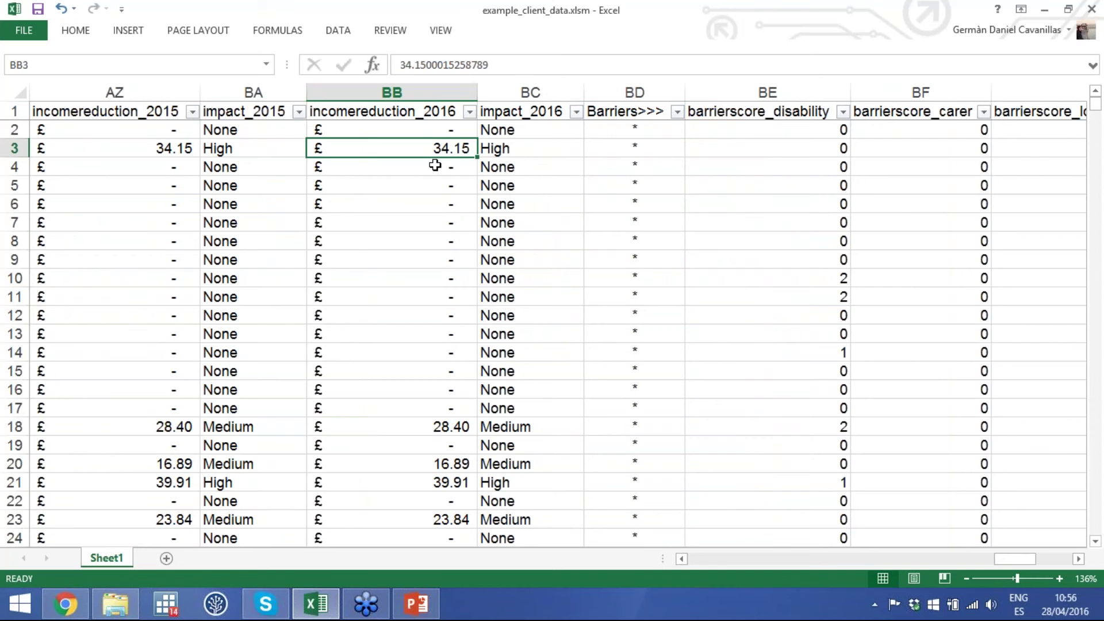
pyautogui.press('Right')
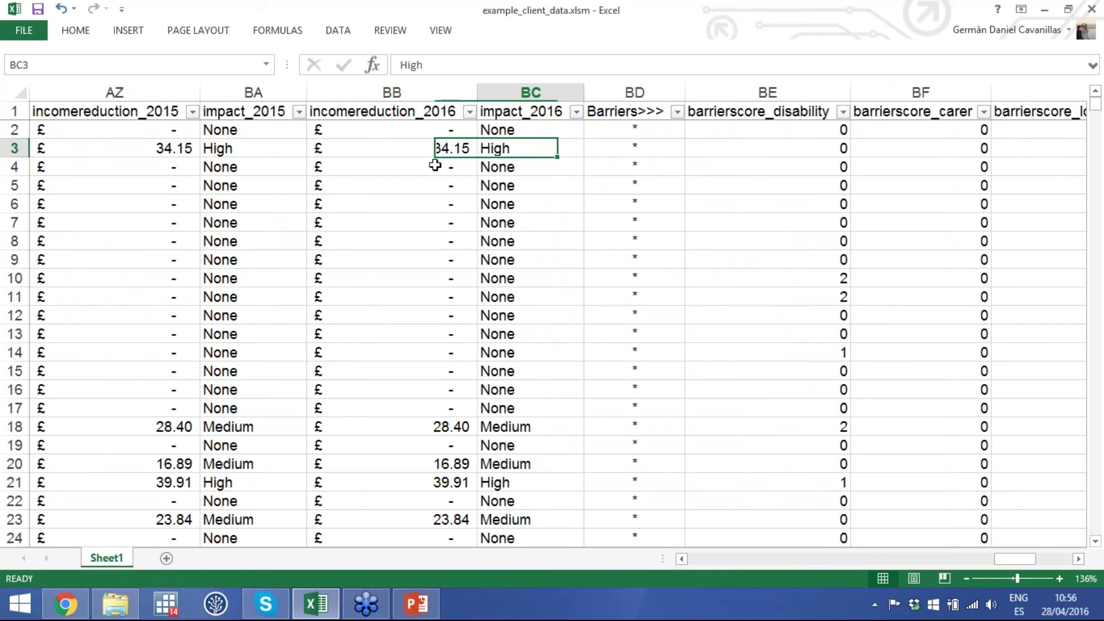
pyautogui.click(521, 93)
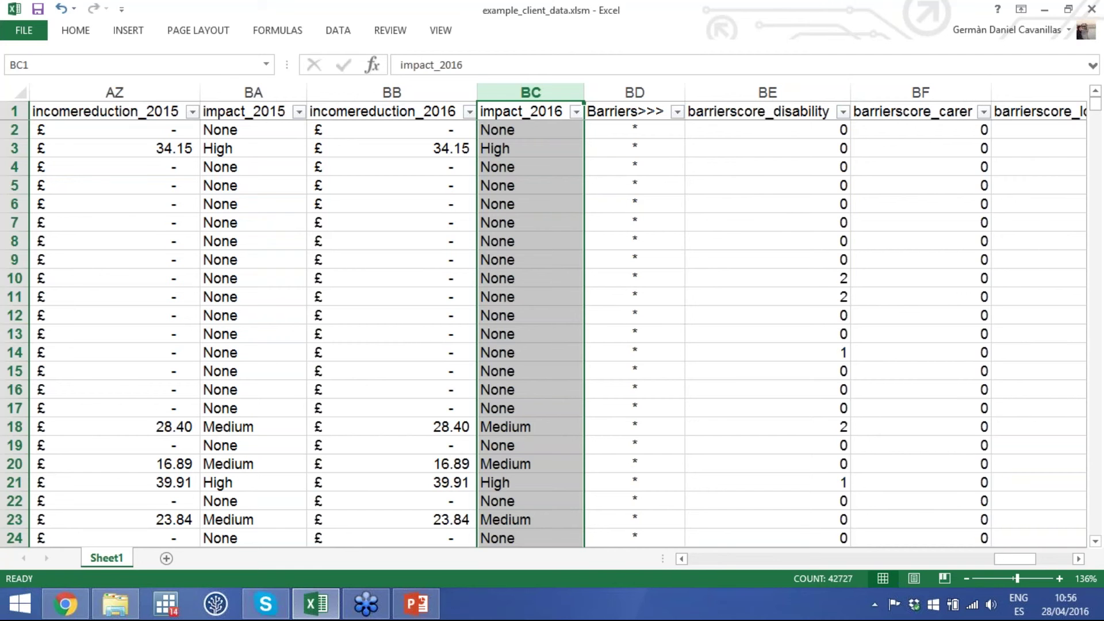
# Step: Examine the Barriers>>> section's disability, carer, lone parent and young children score columns and the overall barriers_to_work ratings
pyautogui.hscroll(3, 641, 192)
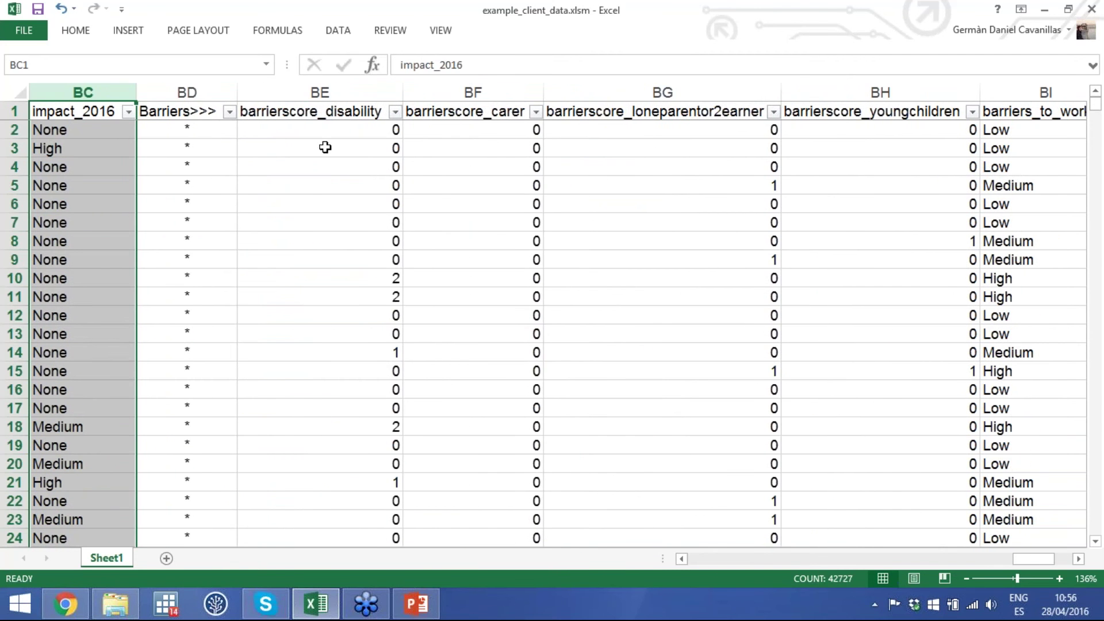
pyautogui.click(336, 111)
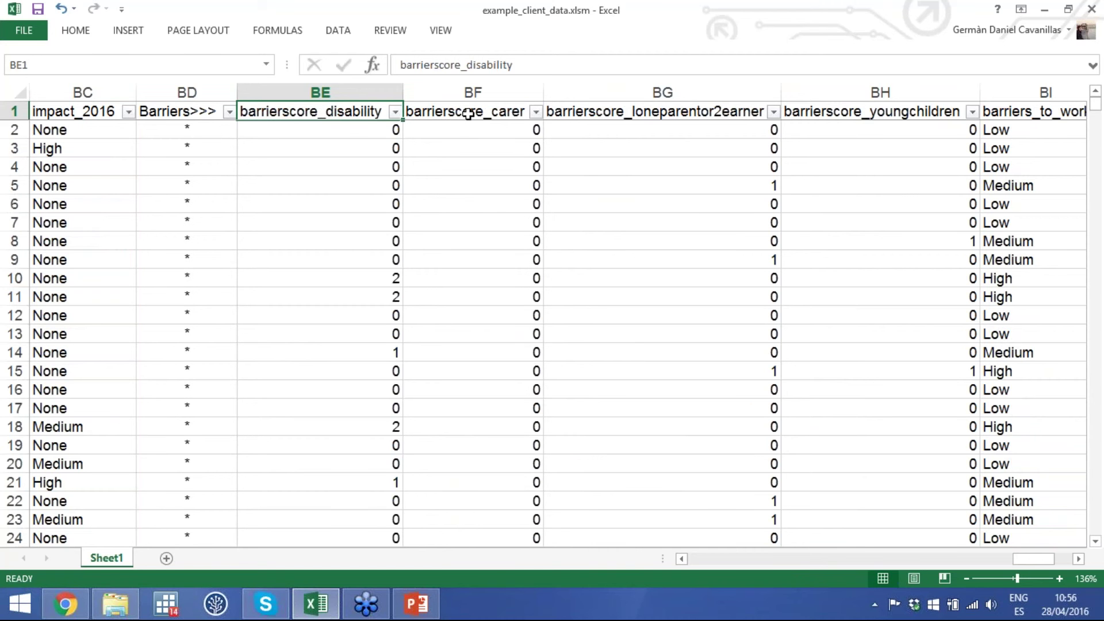
pyautogui.hscroll(3, 533, 168)
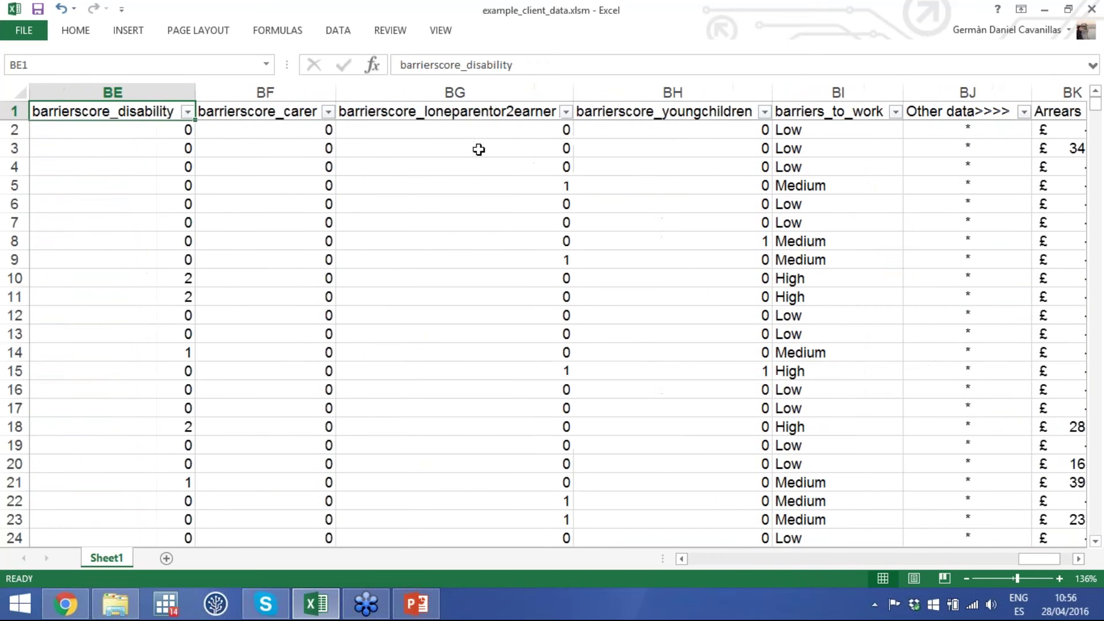
pyautogui.hscroll(3, 485, 214)
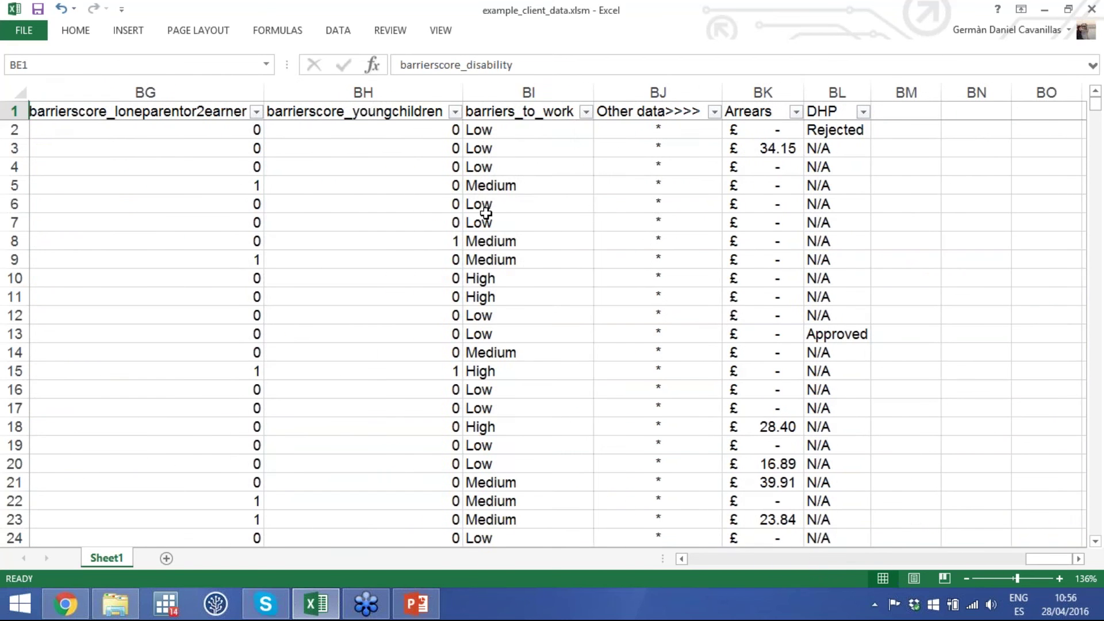
pyautogui.click(491, 91)
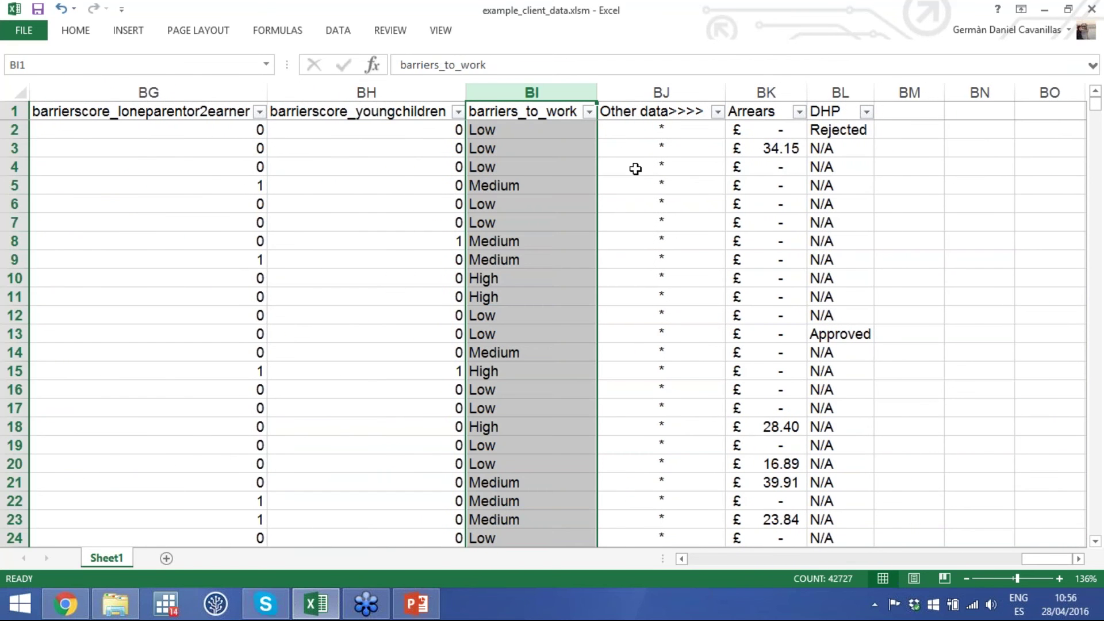
pyautogui.click(511, 149)
pyautogui.click(526, 185)
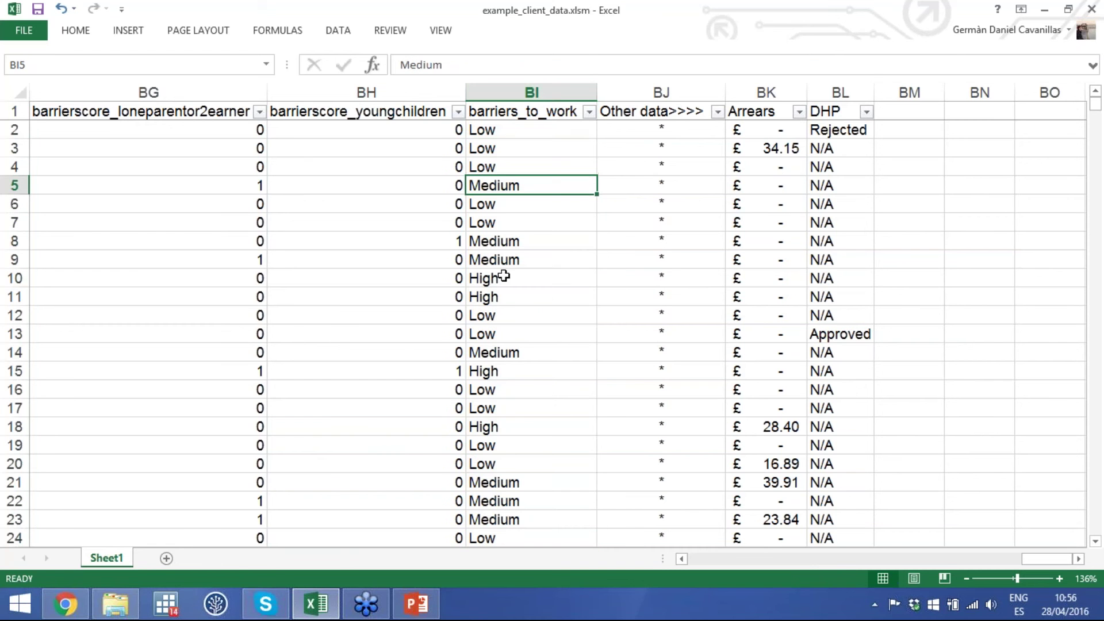
# Step: Examine the Arrears and DHP columns in the Other data>>>> section, including the arrears in row 3 and the DHP status in row 2
pyautogui.hscroll(2, 506, 269)
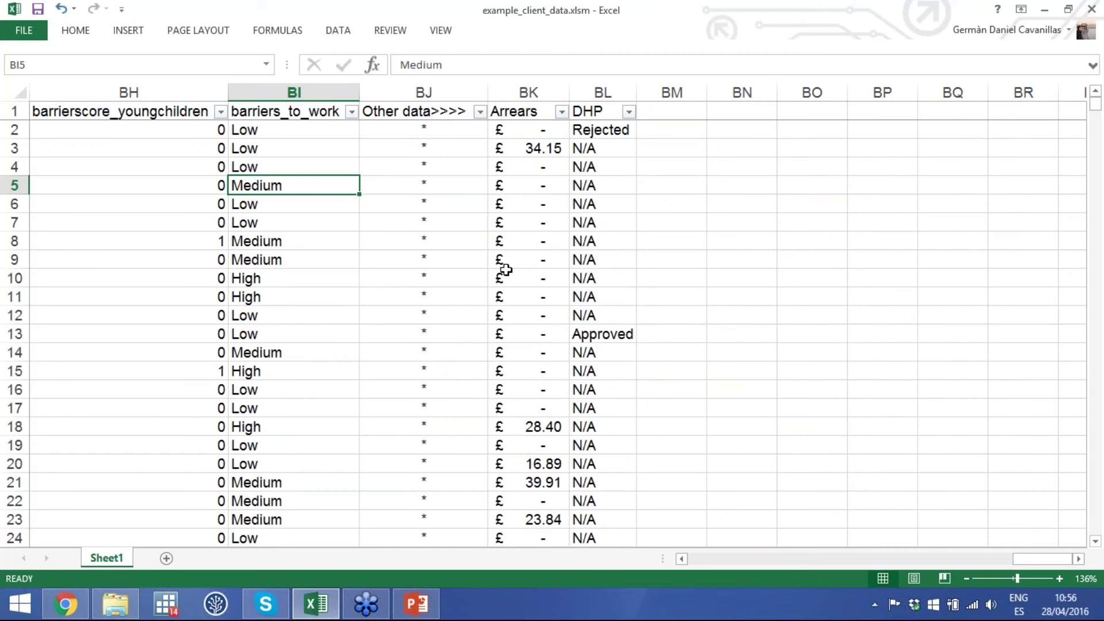
pyautogui.click(535, 93)
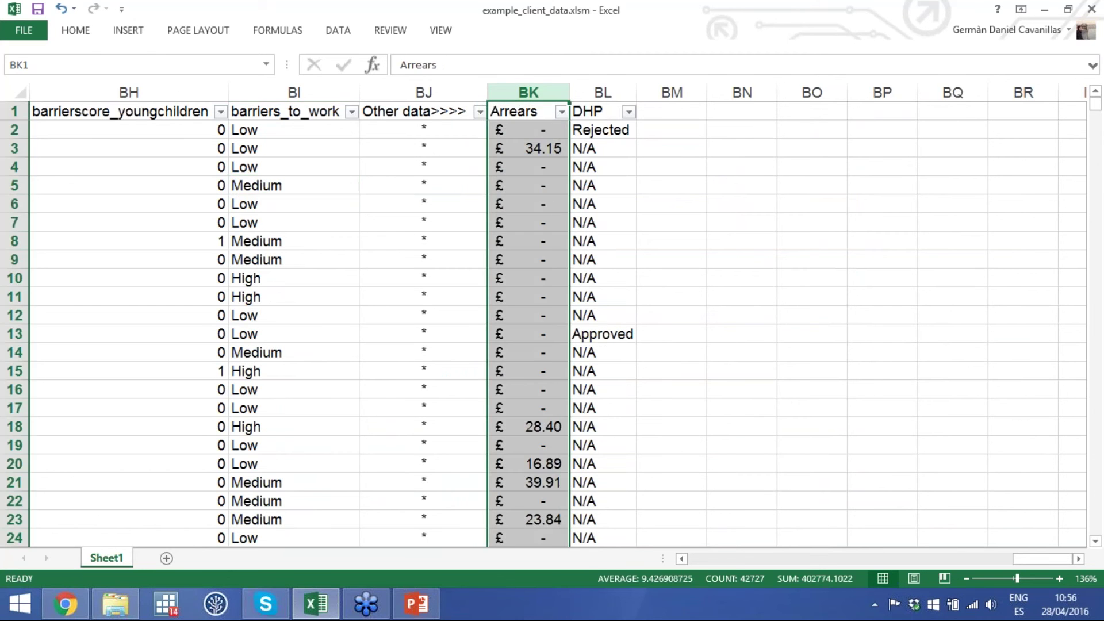
pyautogui.click(513, 116)
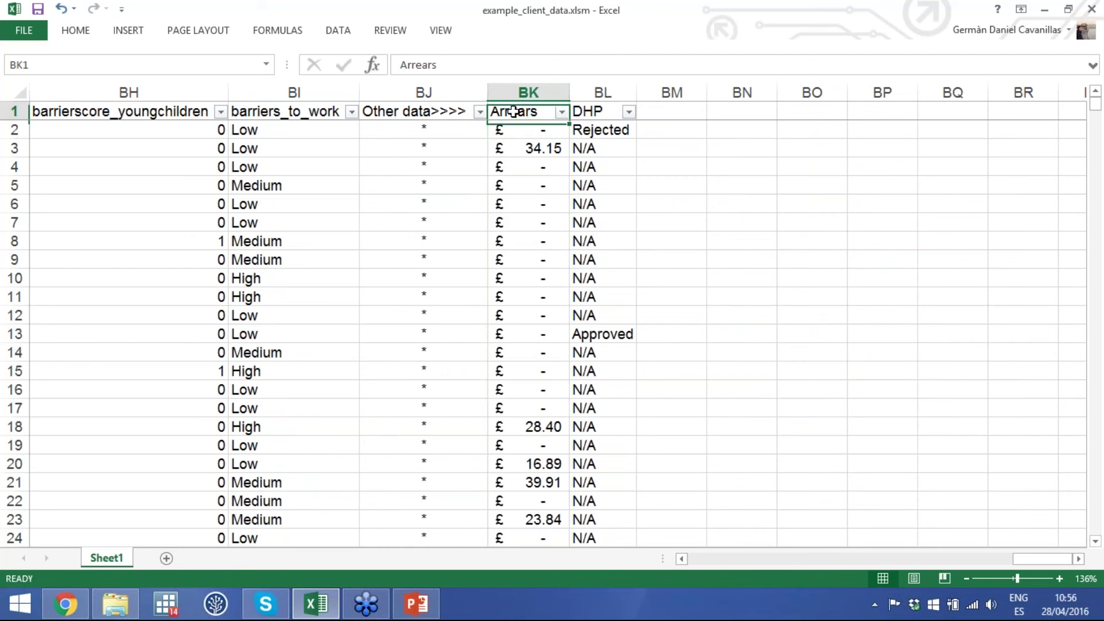
pyautogui.click(515, 149)
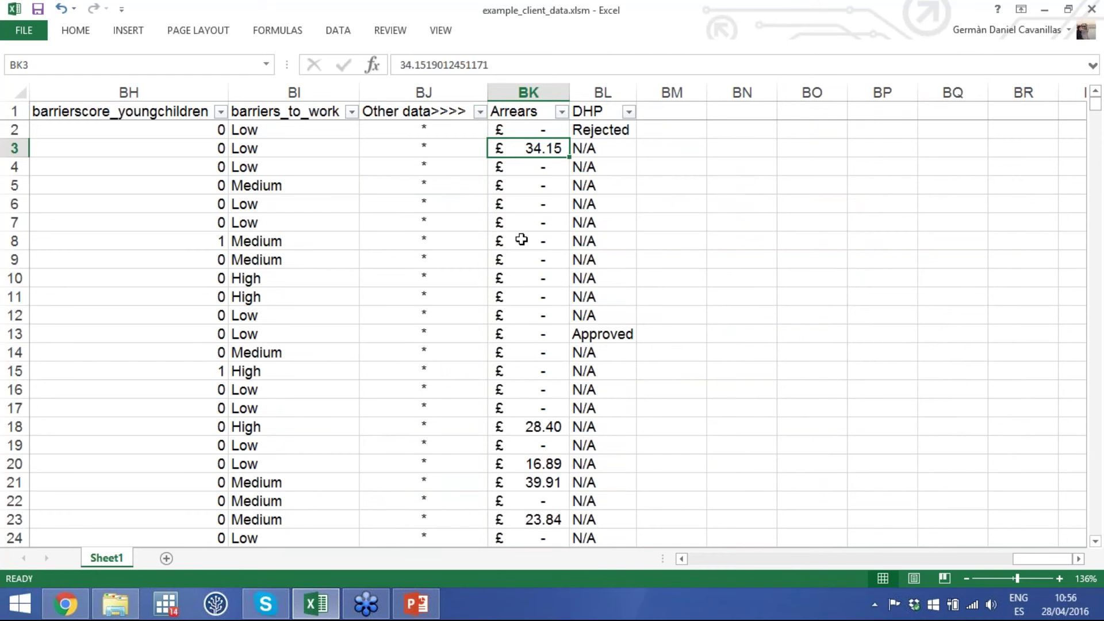
pyautogui.click(604, 130)
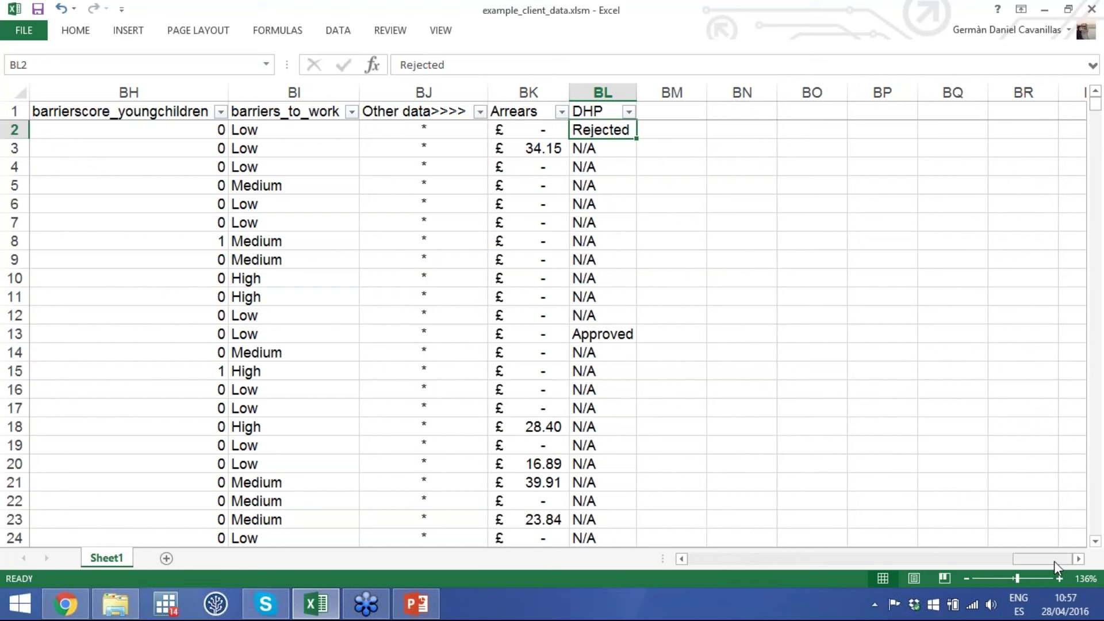
# Step: Return to the first columns of the sheet and review the household information, including postcode, ward and nondependants
pyautogui.moveTo(1054, 561); pyautogui.dragTo(722, 540)
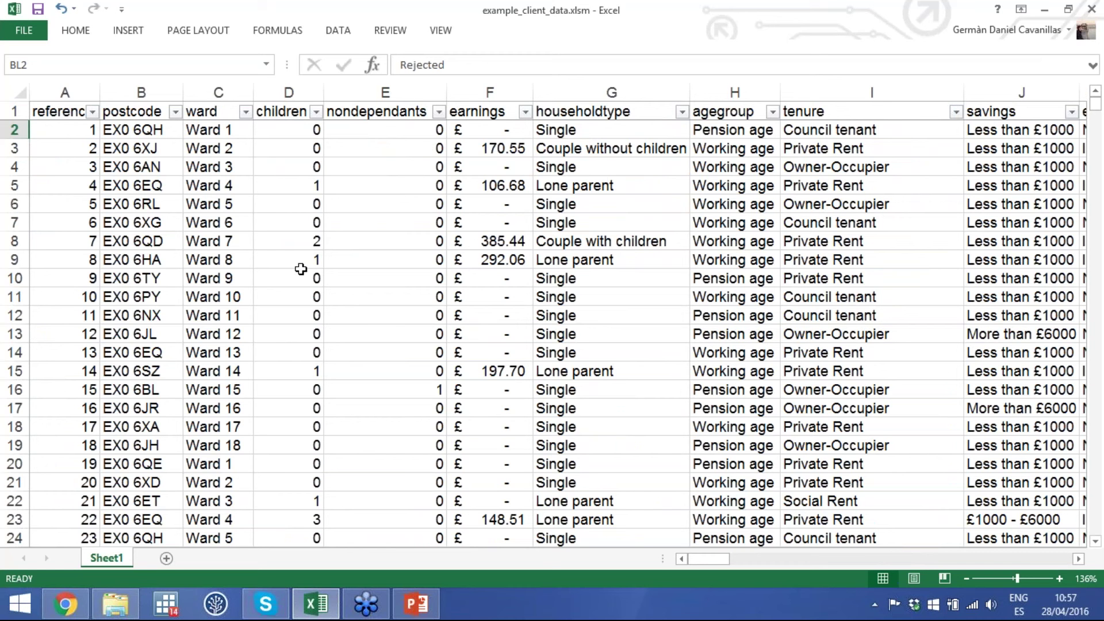
pyautogui.click(161, 168)
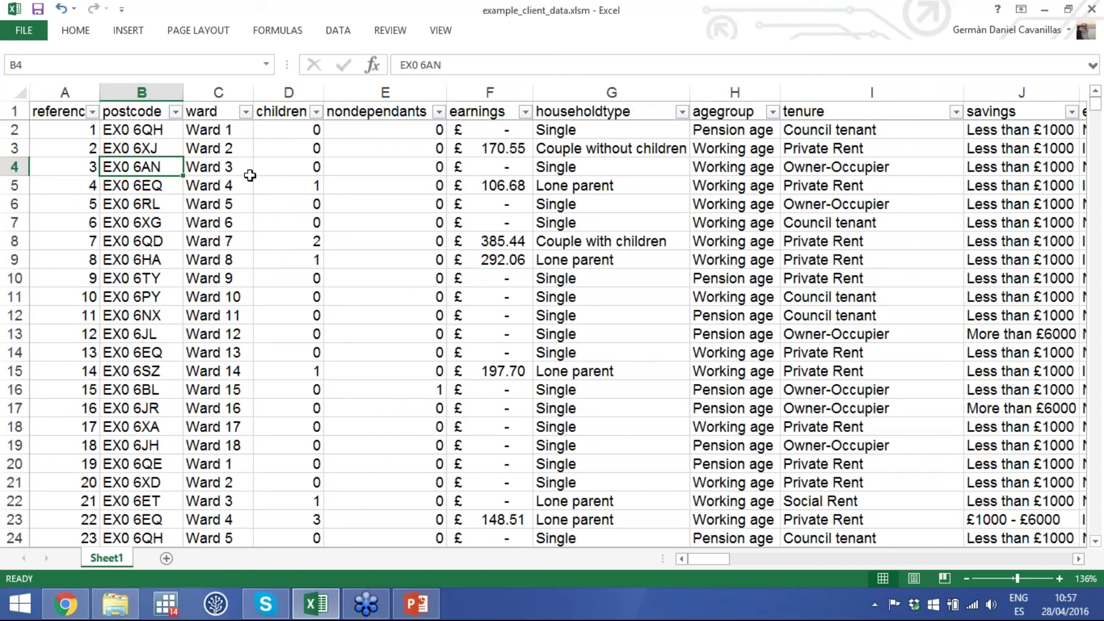
pyautogui.click(380, 185)
pyautogui.press('Down')
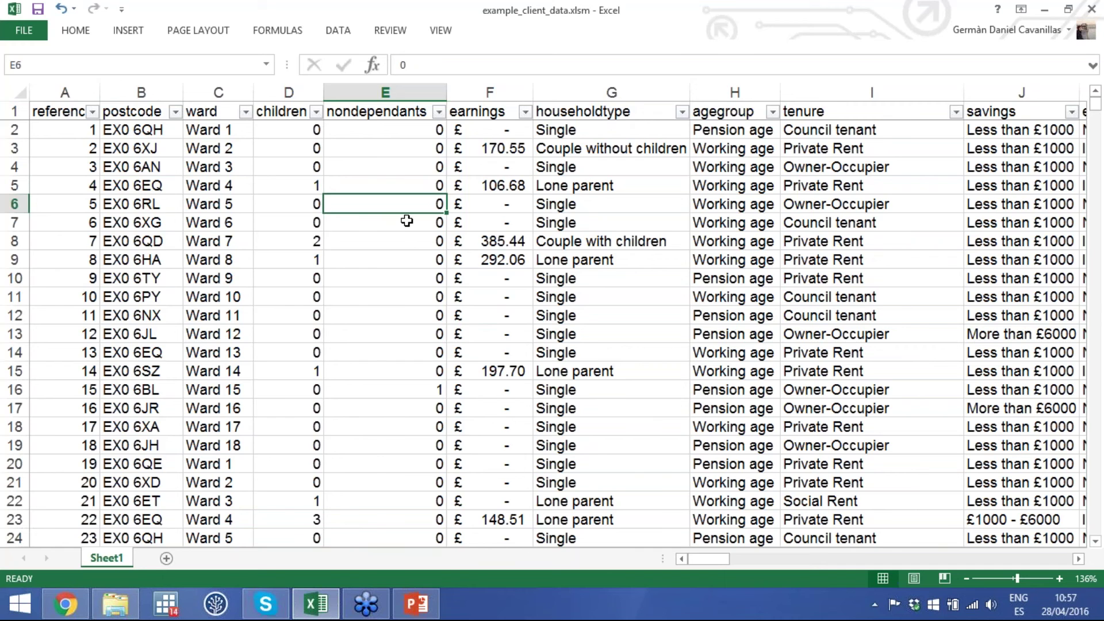
# Step: Filter the benefitcap_23k column in the Reforms_2016>>>> section to show only the clients marked Y
pyautogui.hscroll(6, 407, 221)
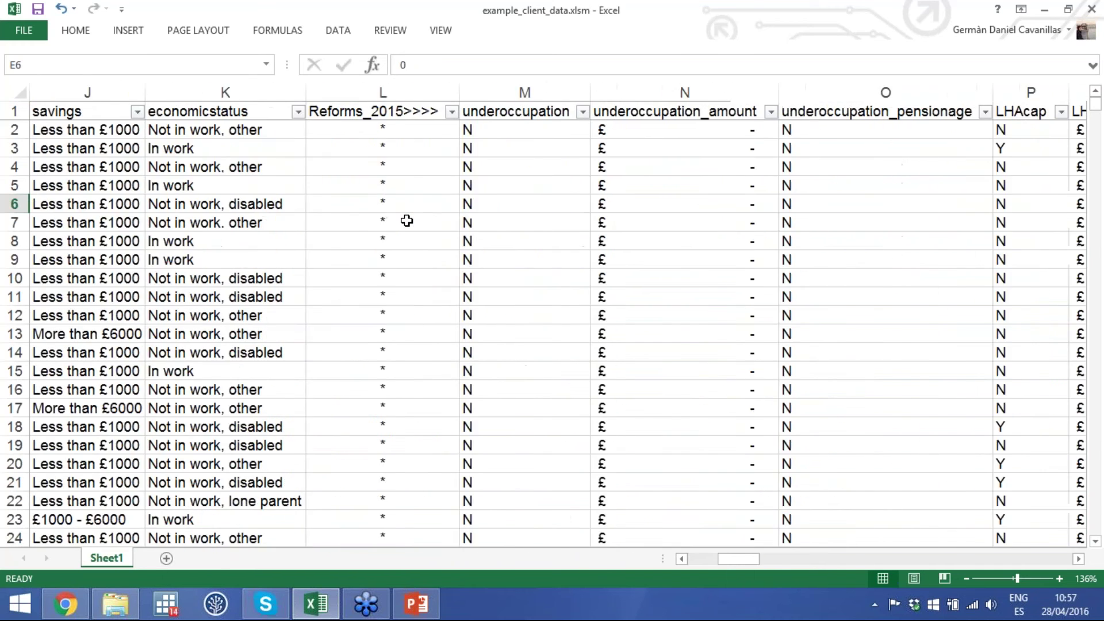
pyautogui.hscroll(8, 406, 221)
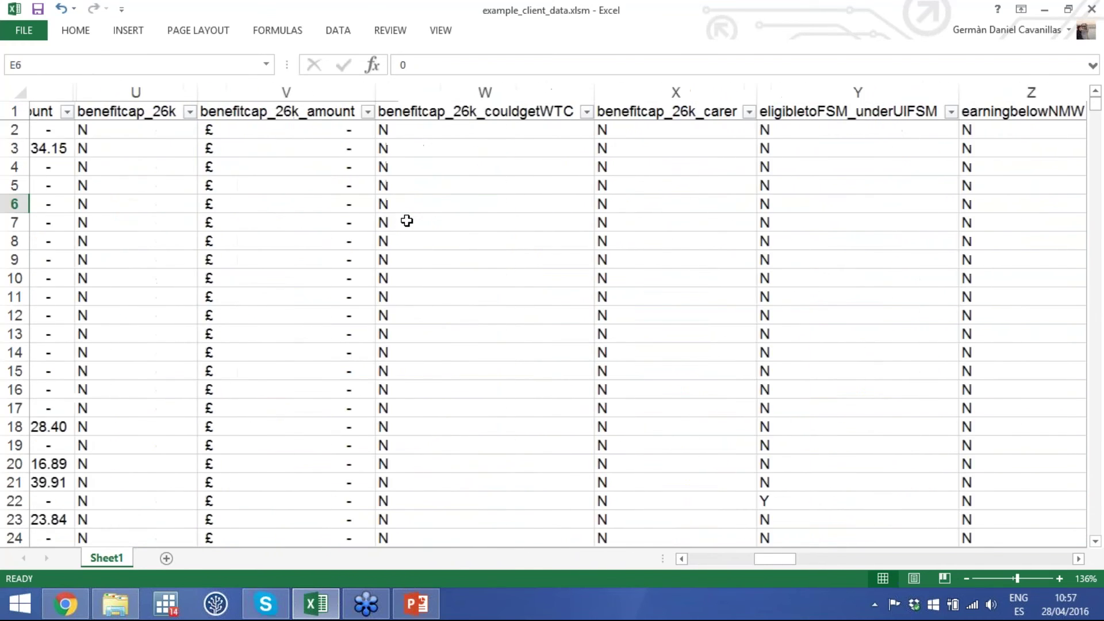
pyautogui.hscroll(5, 407, 221)
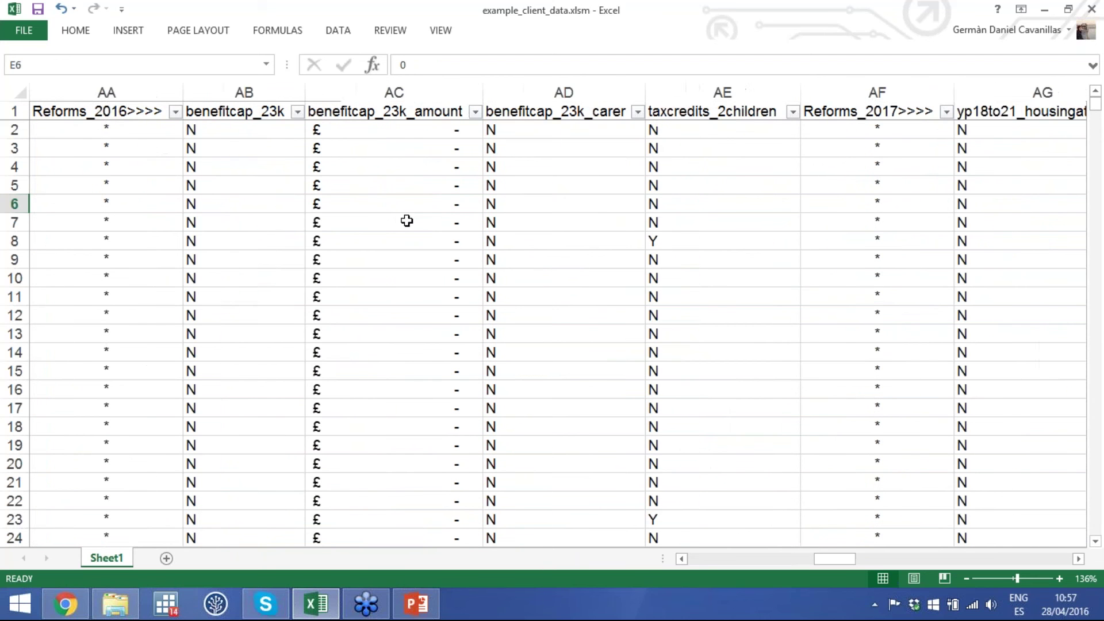
pyautogui.click(104, 116)
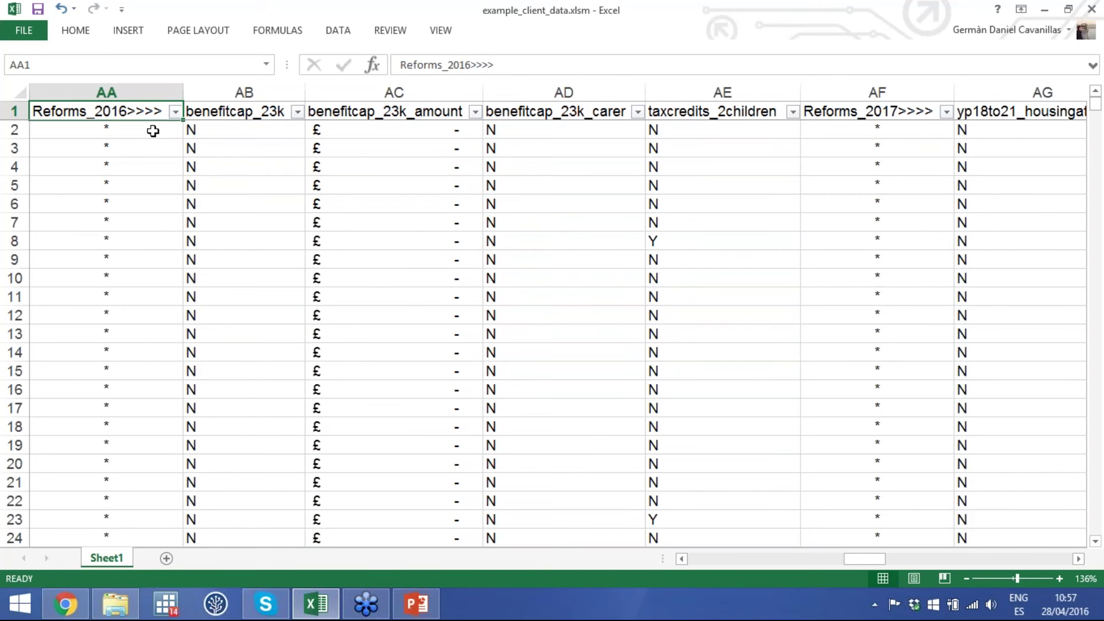
pyautogui.click(265, 115)
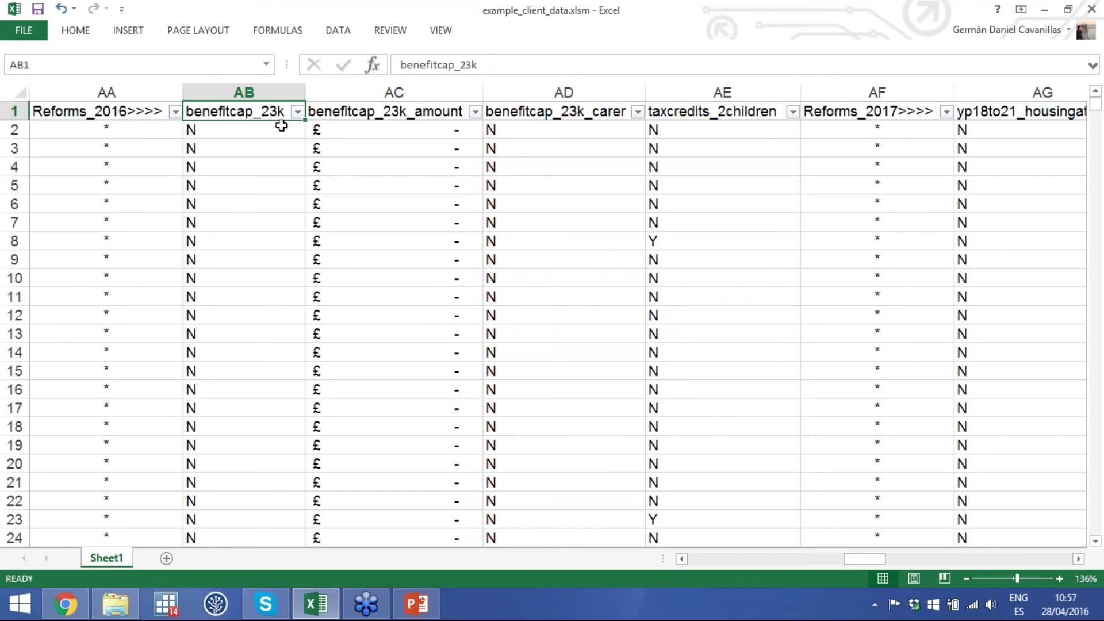
pyautogui.click(296, 112)
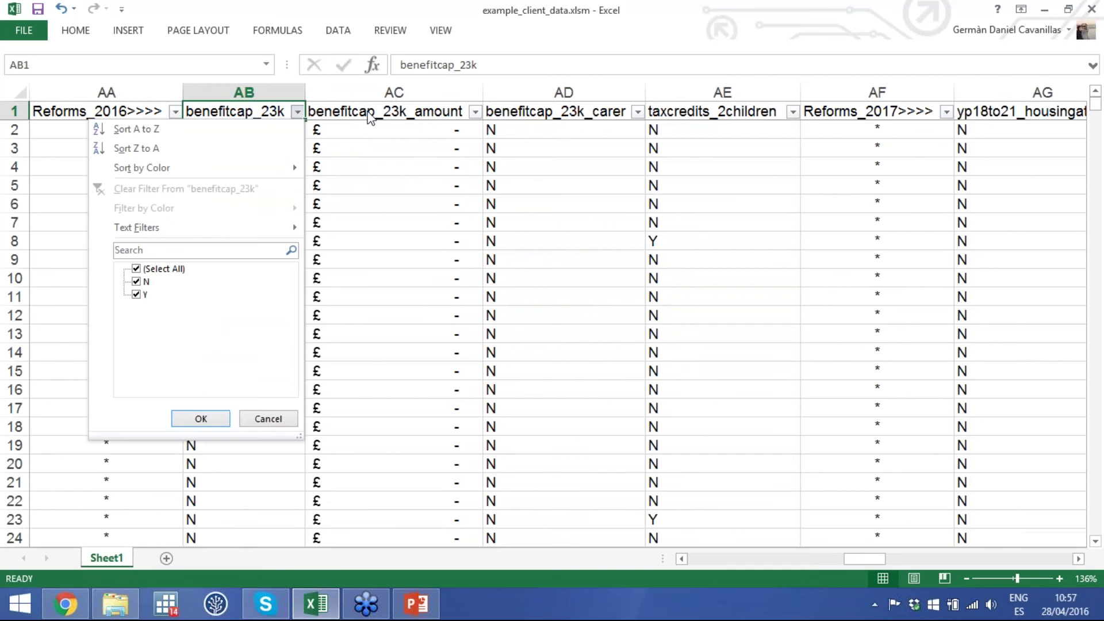
pyautogui.click(136, 282)
pyautogui.click(201, 419)
pyautogui.click(220, 130)
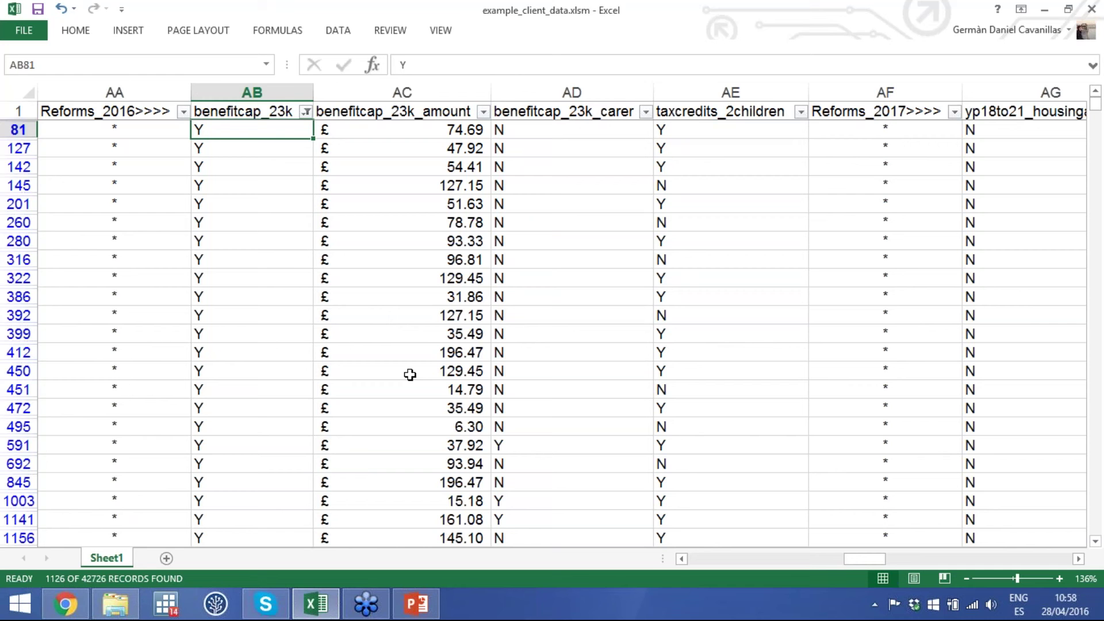
# Step: Filter the benefitcap_23k_amount column to the top 100 items
pyautogui.click(402, 113)
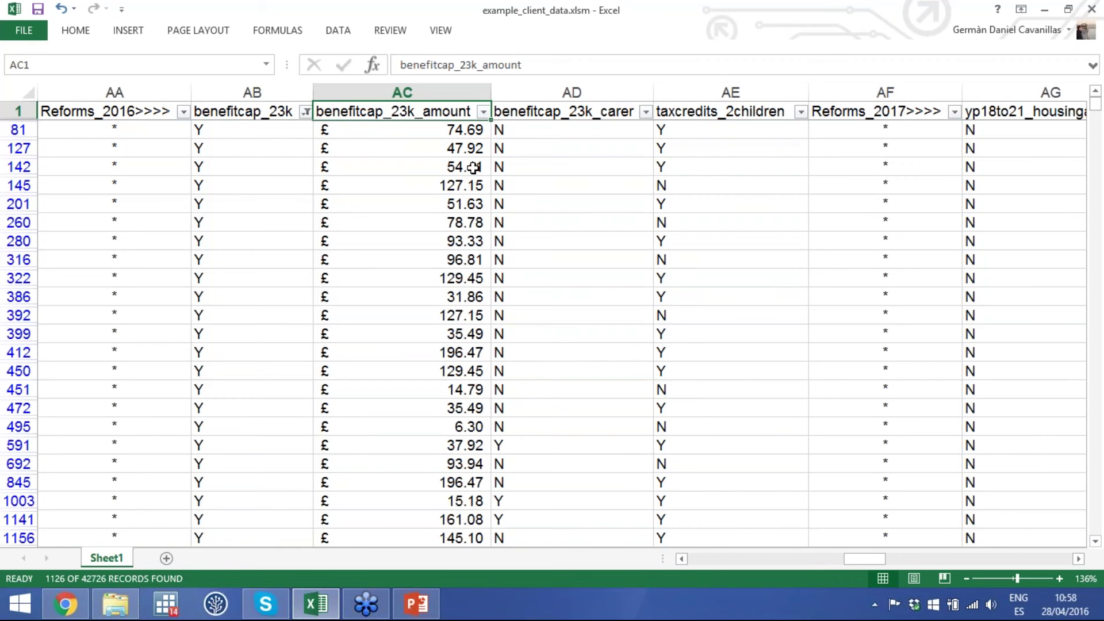
pyautogui.click(484, 111)
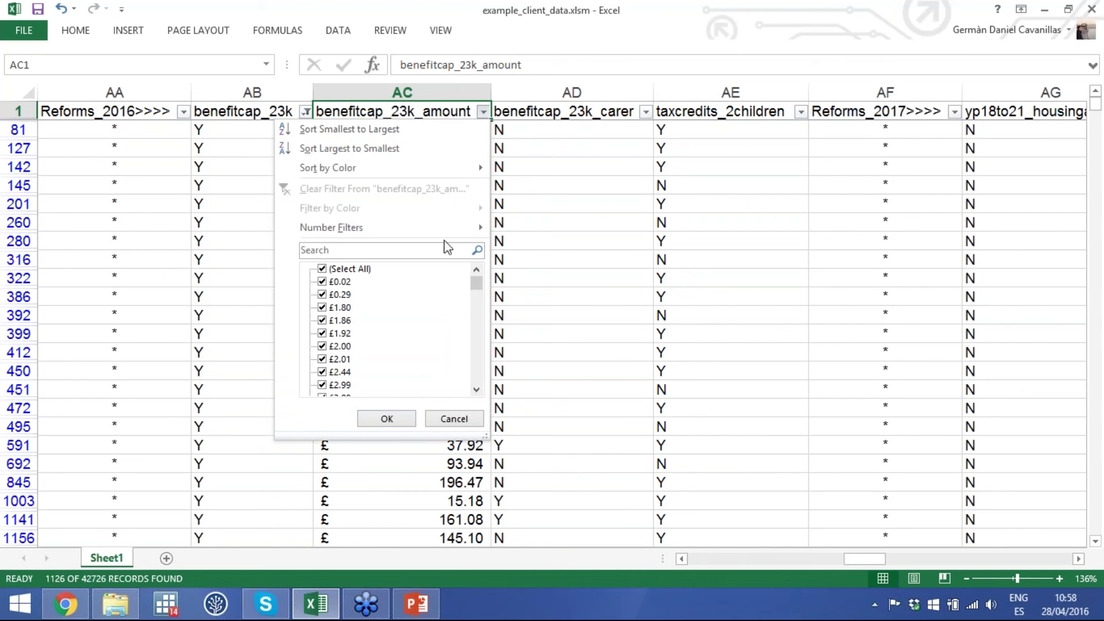
pyautogui.moveTo(460, 225)
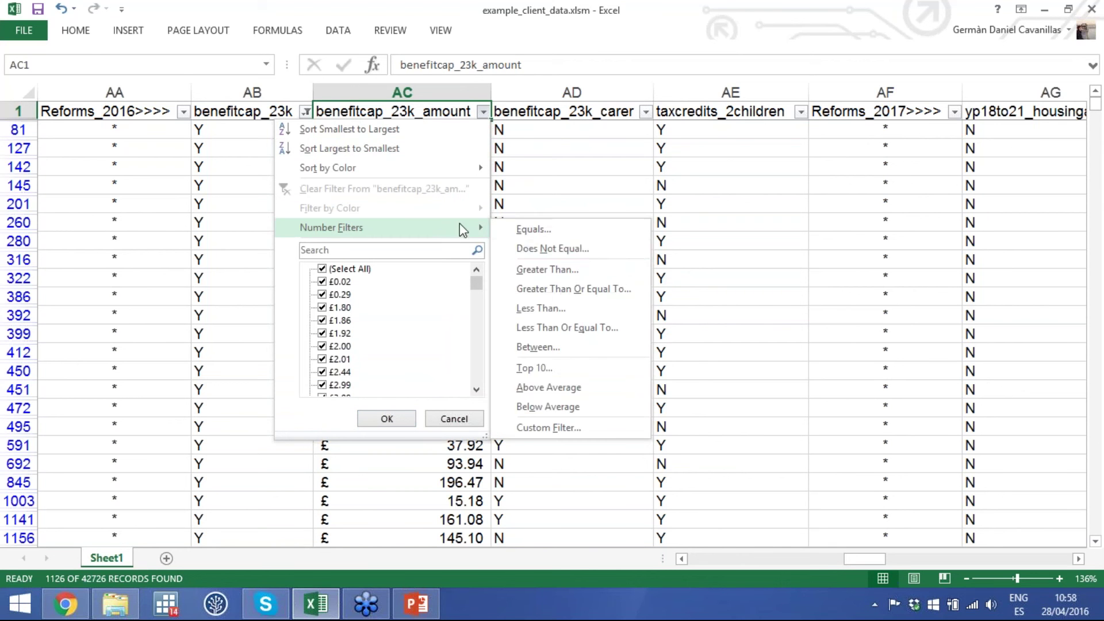
pyautogui.click(556, 367)
pyautogui.click(645, 146)
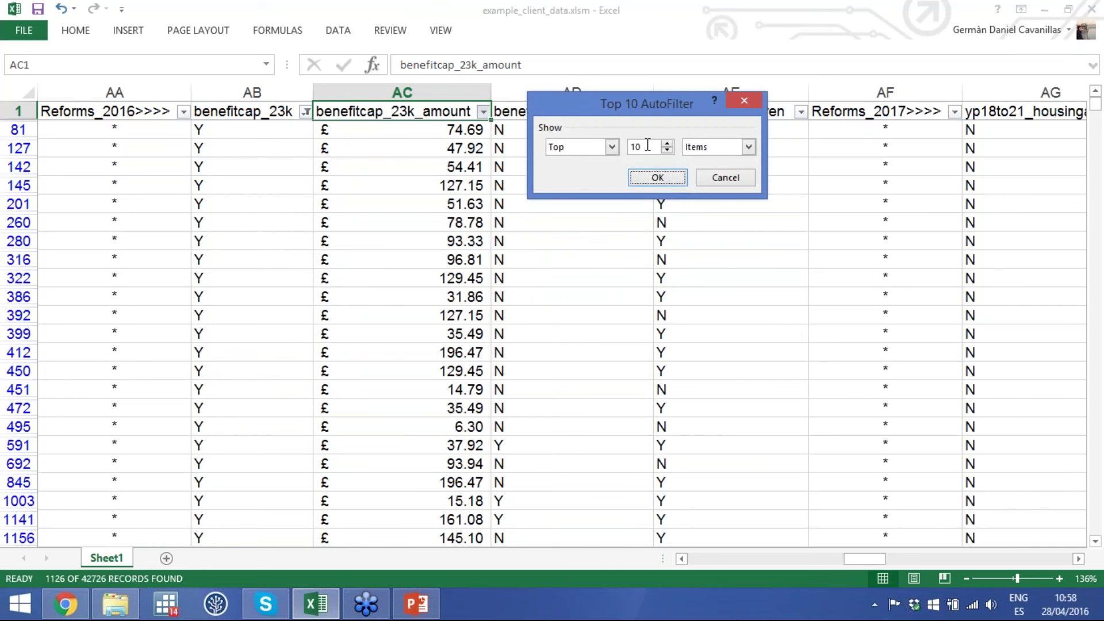
pyautogui.write('0')
pyautogui.click(647, 179)
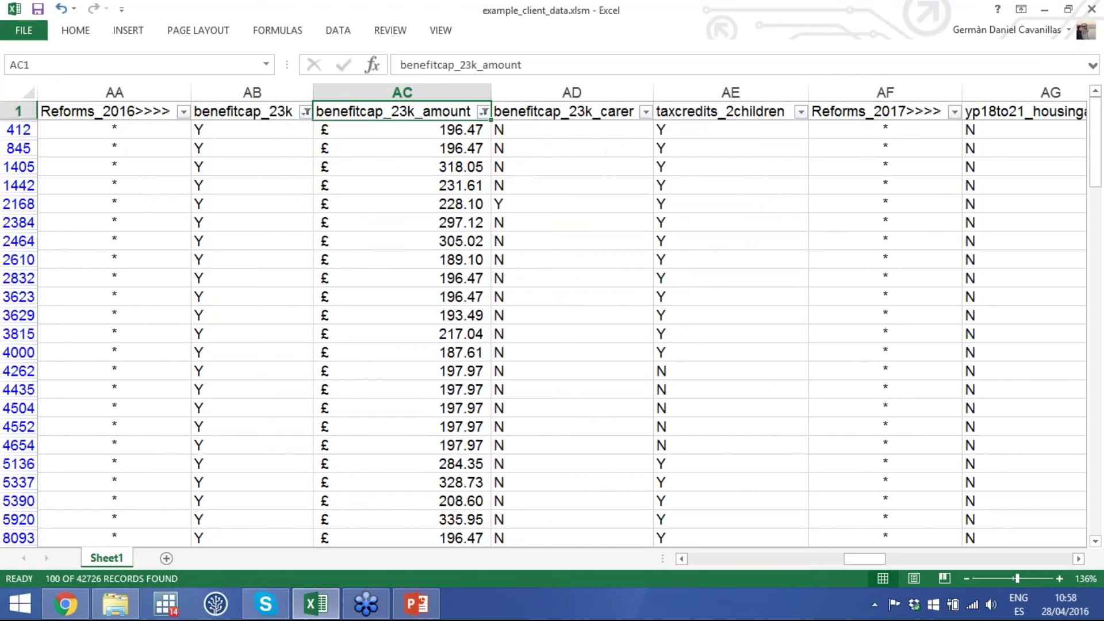
# Step: Examine the filtered benefitcap_23k_amount values, selecting the amounts from row 2464 to row 3629
pyautogui.click(448, 128)
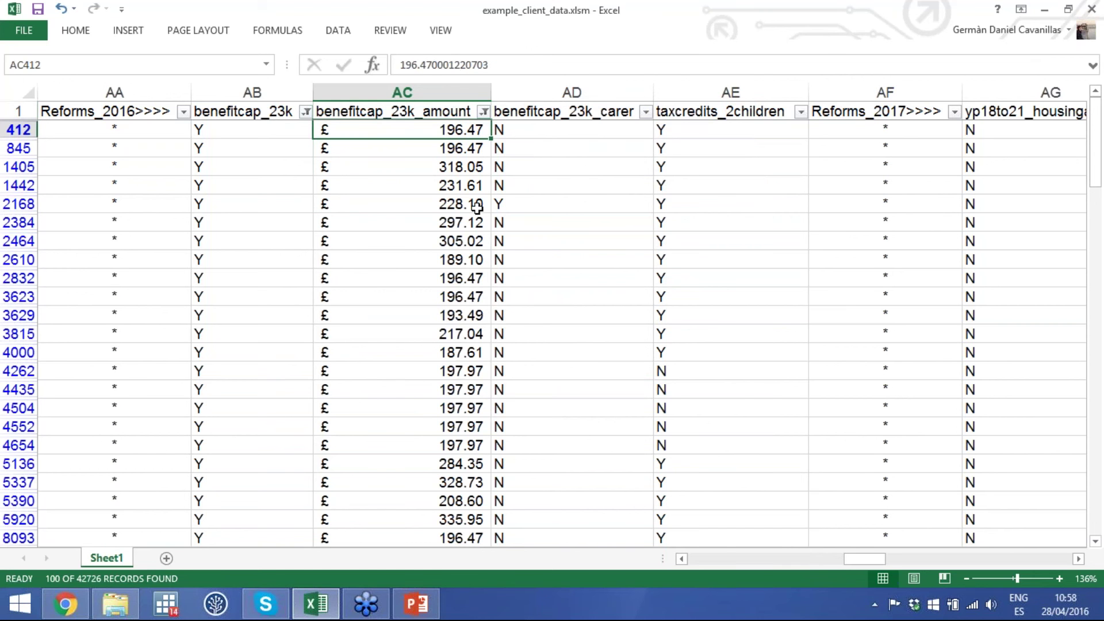
pyautogui.scroll(-1, 431, 217)
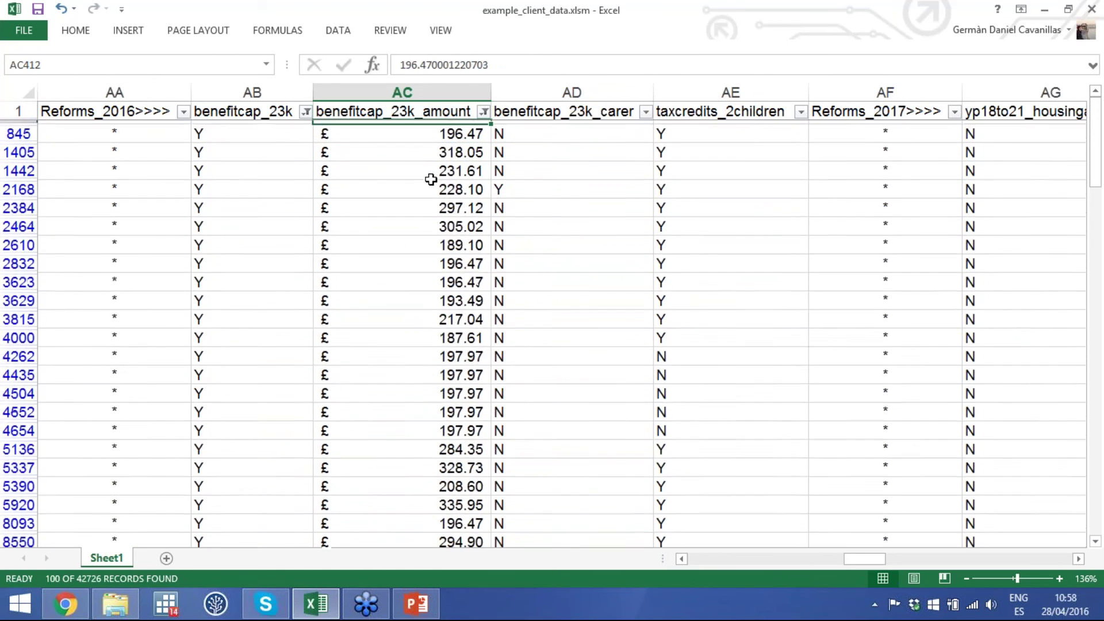
pyautogui.scroll(1, 429, 230)
pyautogui.moveTo(425, 241); pyautogui.dragTo(432, 316)
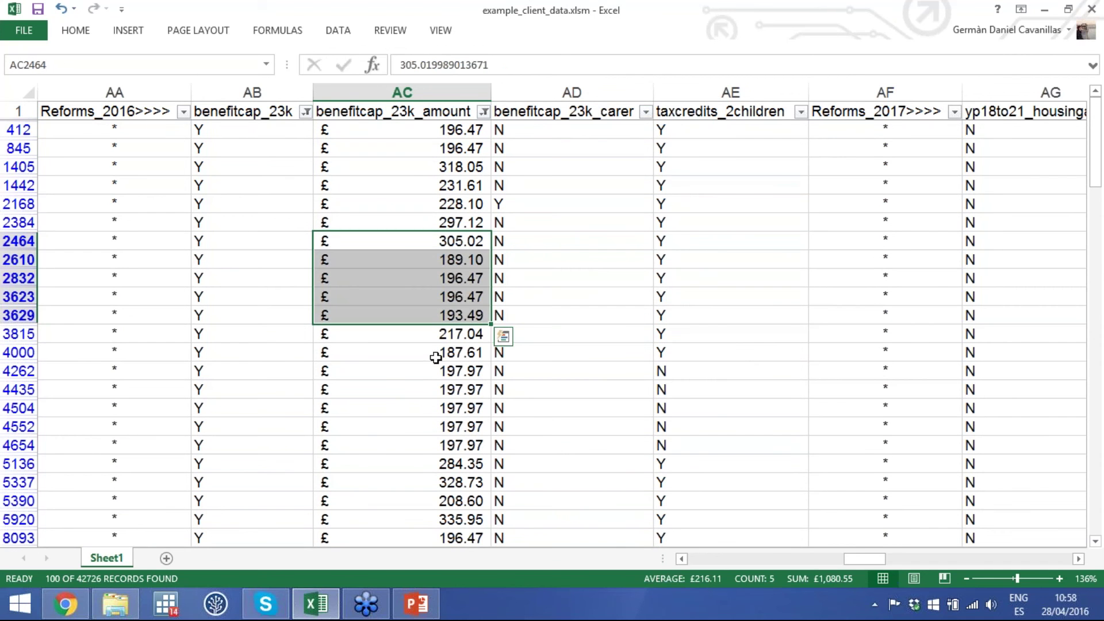
# Step: Review the remaining reform, Universal Credit, income reduction, impact and barrier score columns for the filtered benefit cap clients
pyautogui.click(379, 186)
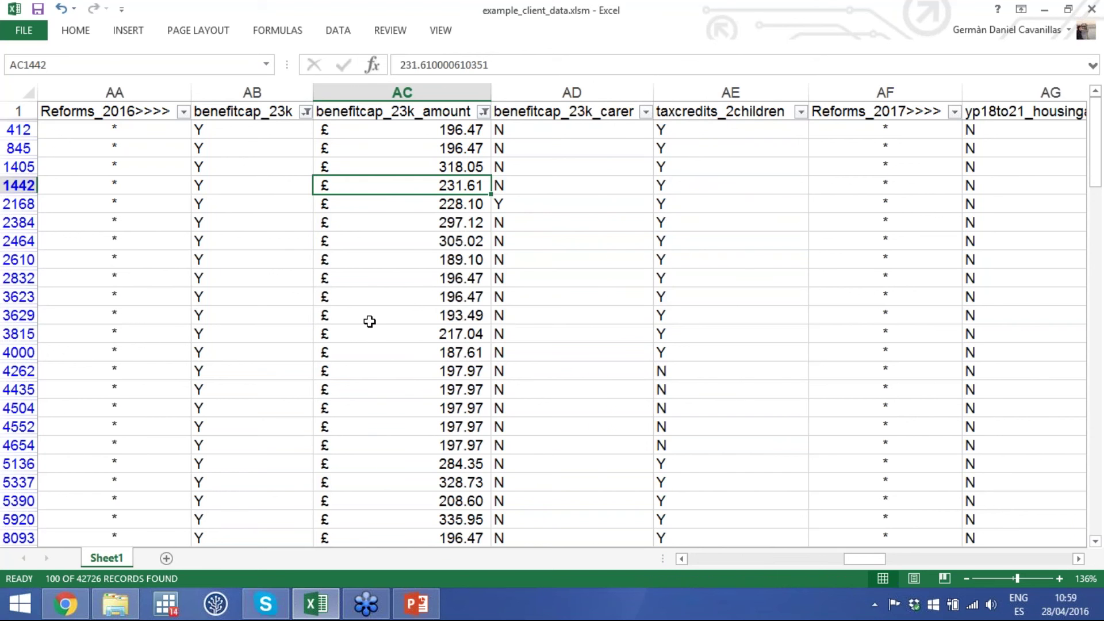
pyautogui.hscroll(2, 370, 321)
pyautogui.hscroll(5, 370, 321)
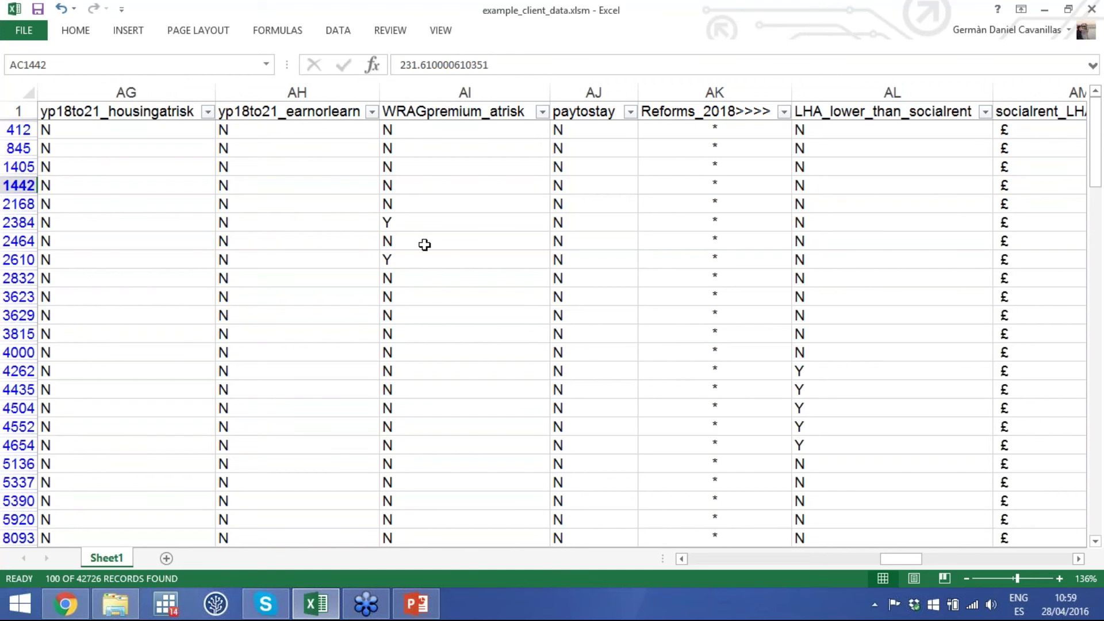
pyautogui.hscroll(8, 450, 244)
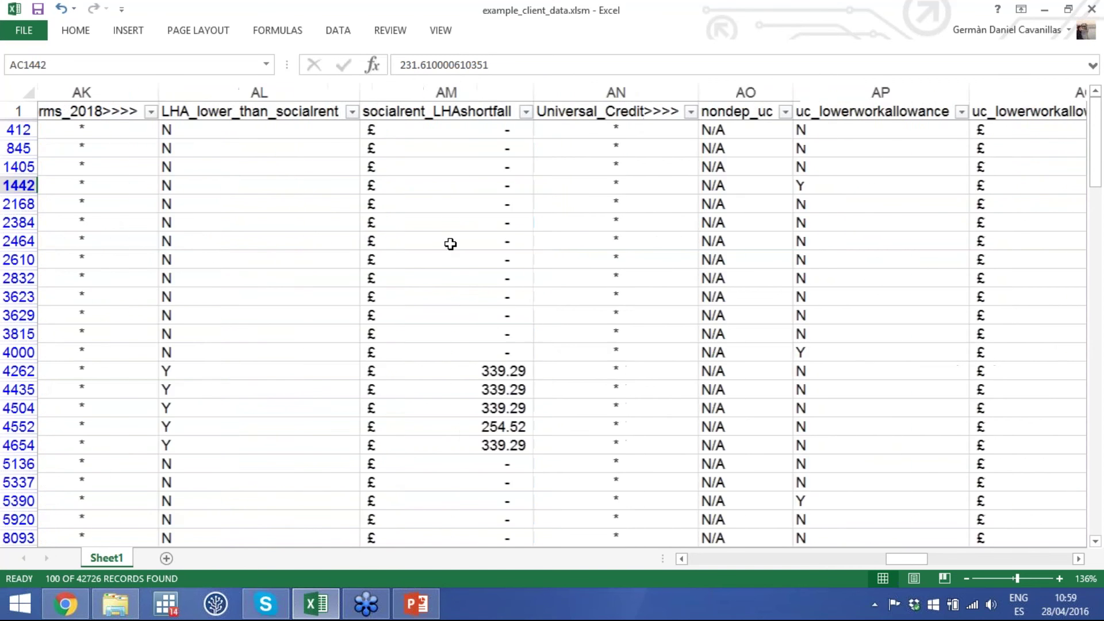
pyautogui.hscroll(10, 450, 243)
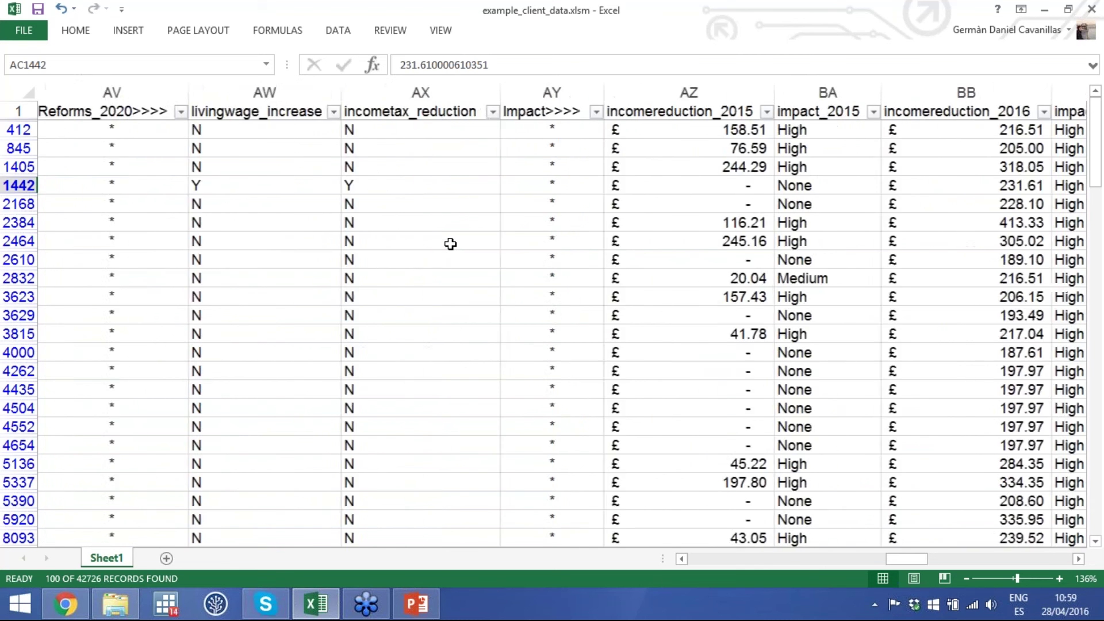
pyautogui.hscroll(1, 451, 244)
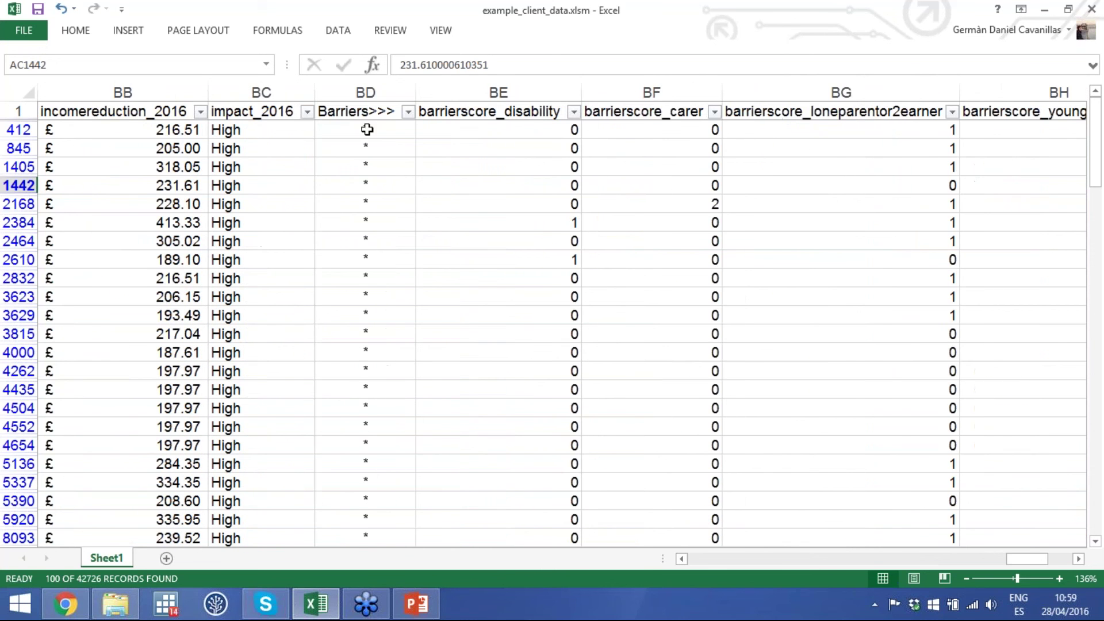
pyautogui.hscroll(5, 483, 167)
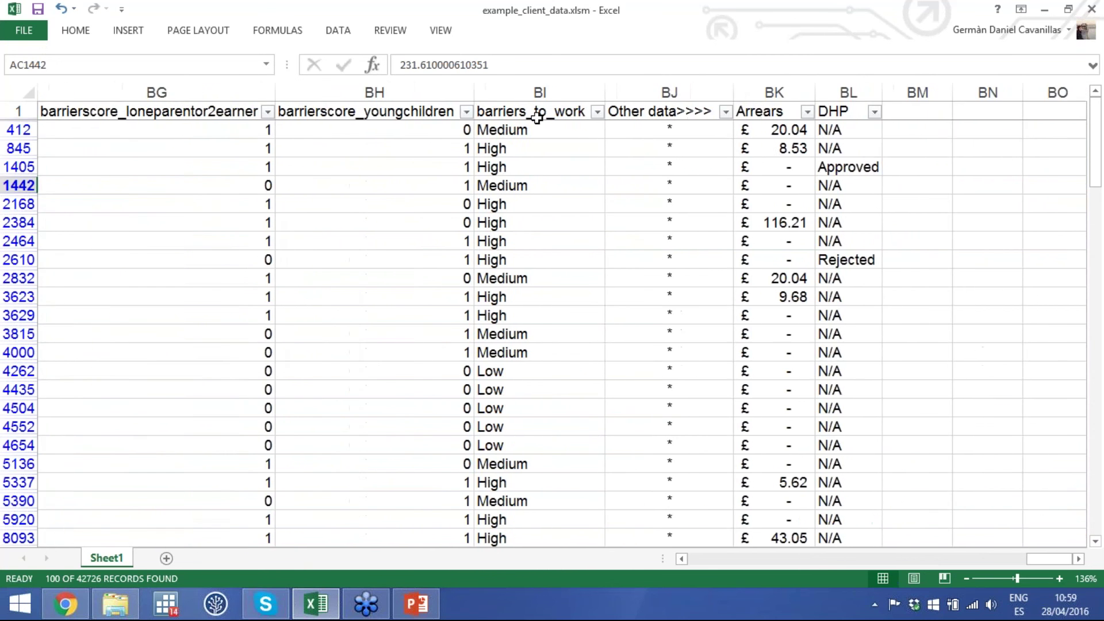
# Step: Examine the barriers_to_work ratings of the filtered clients, selecting them from row 412 to row 3629
pyautogui.click(524, 111)
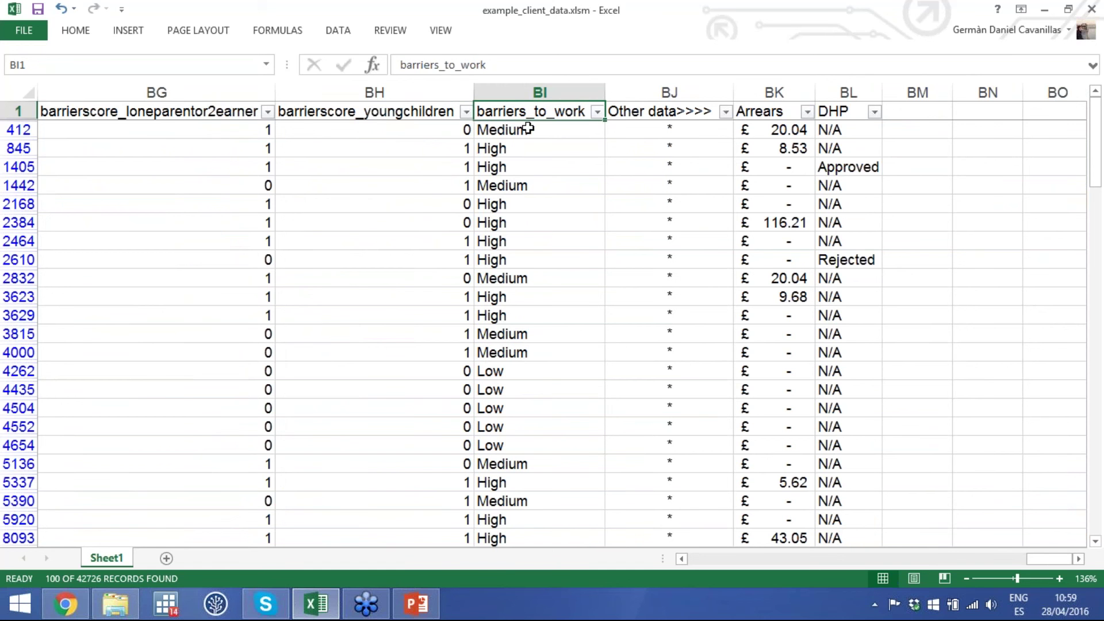
pyautogui.click(522, 131)
pyautogui.moveTo(512, 316); pyautogui.dragTo(512, 135)
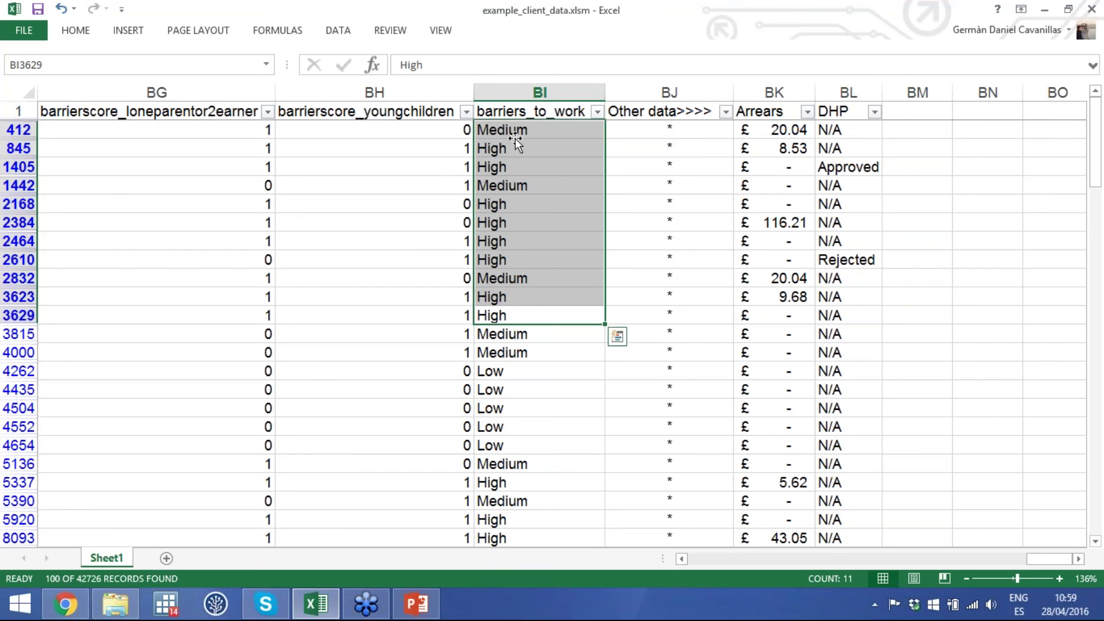
pyautogui.click(517, 167)
# Step: Filter the barriers_to_work column to show only the clients rated Low, and look over the filtered rows
pyautogui.click(597, 111)
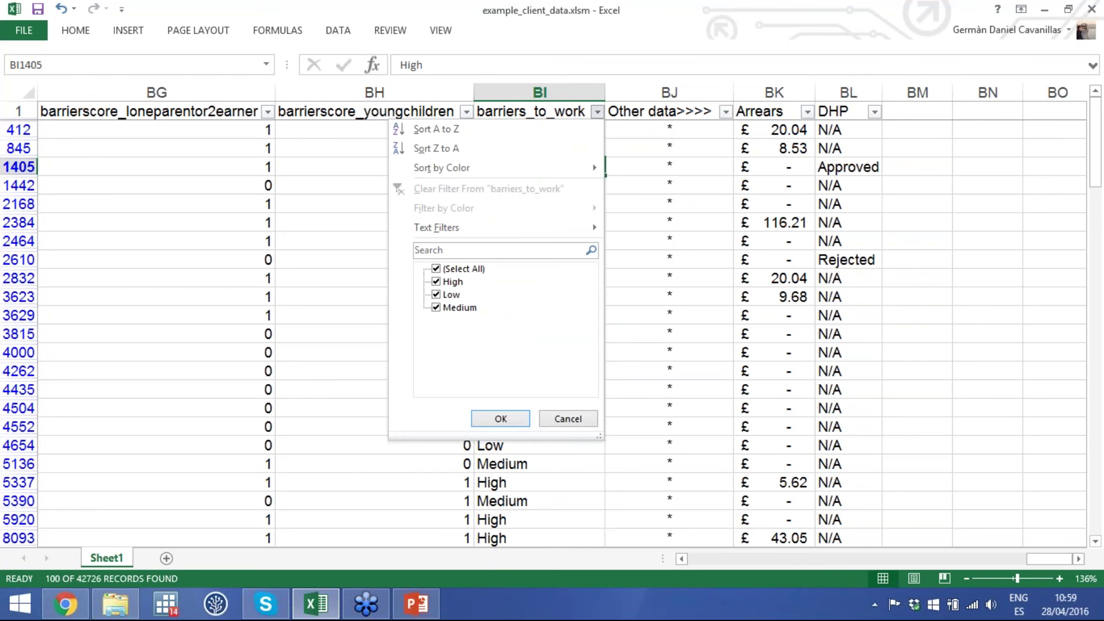
pyautogui.click(437, 281)
pyautogui.click(457, 308)
pyautogui.press('Return')
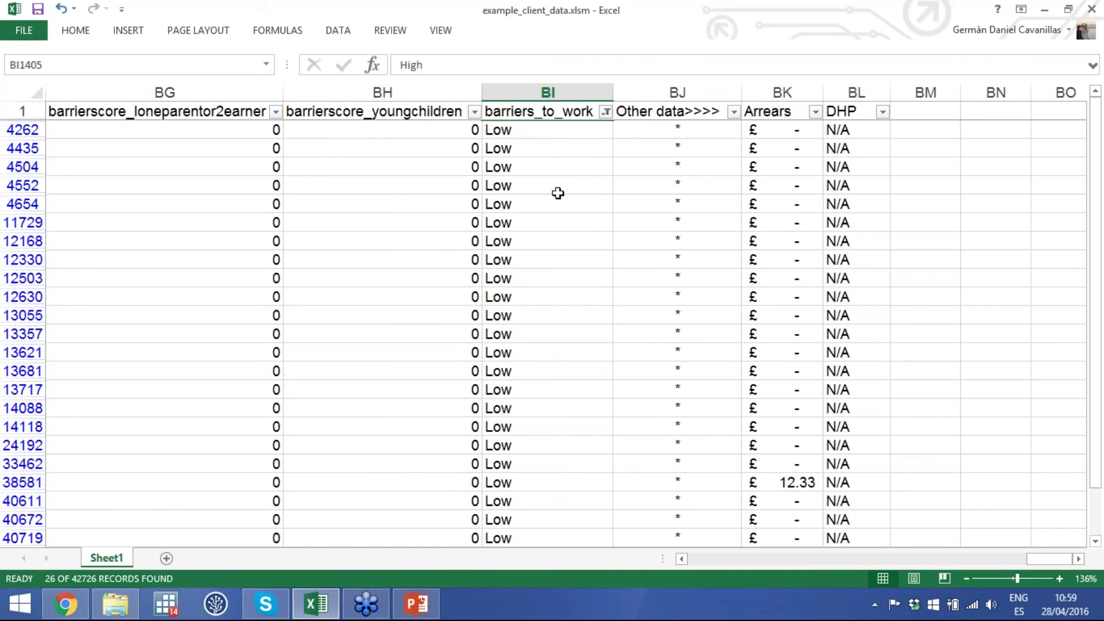
pyautogui.scroll(-7, 552, 167)
pyautogui.scroll(7, 555, 165)
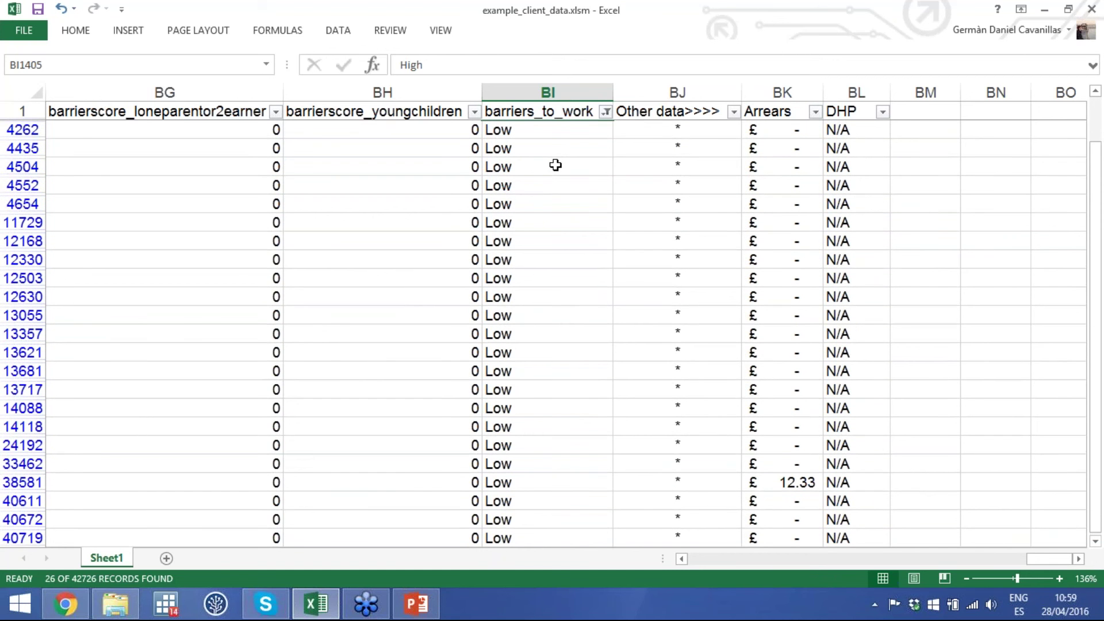
# Step: Change the barriers_to_work filter to show only the clients rated High
pyautogui.scroll(1, 555, 165)
pyautogui.click(606, 112)
pyautogui.click(444, 295)
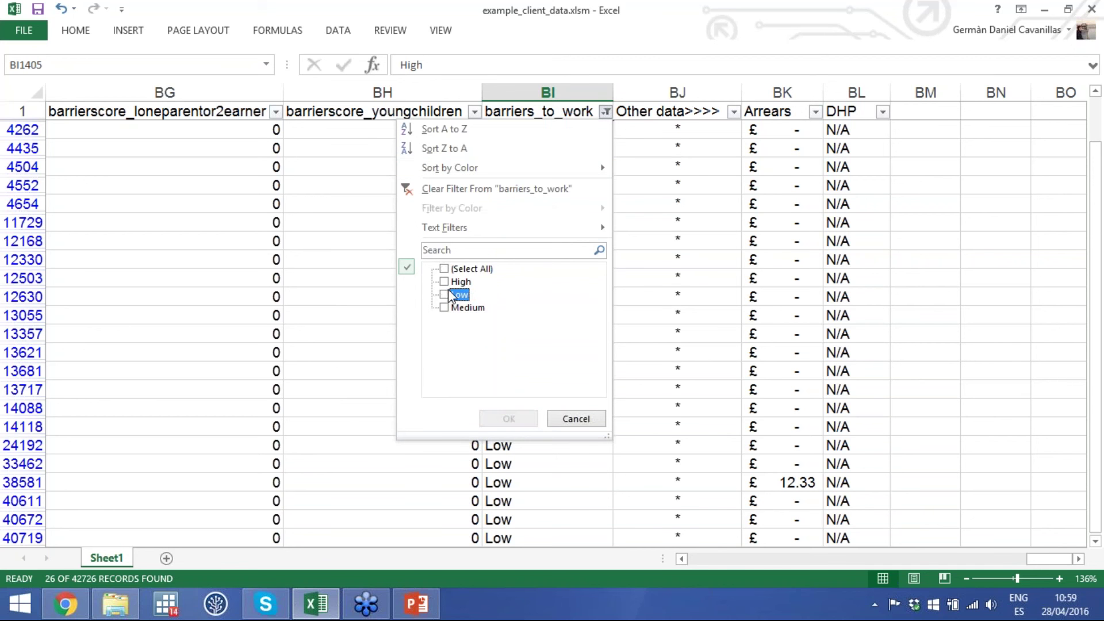
pyautogui.click(444, 282)
pyautogui.click(500, 418)
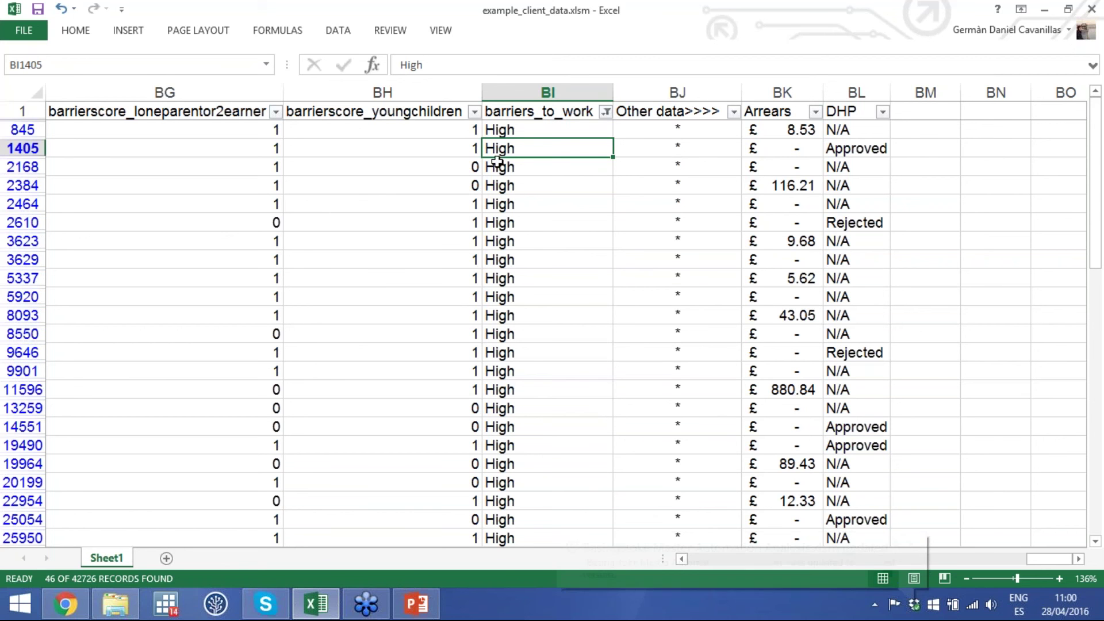
# Step: Review the Arrears and DHP columns of the clients with high barriers to work, along with their household details
pyautogui.hscroll(2, 576, 166)
pyautogui.hscroll(-1, 577, 166)
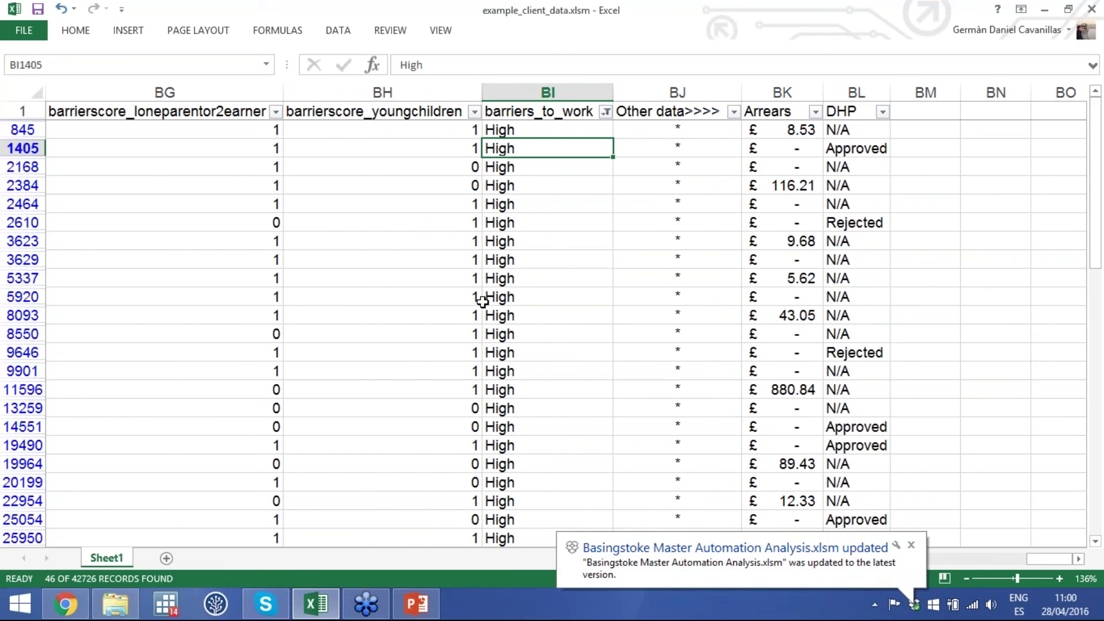
pyautogui.hscroll(2, 484, 301)
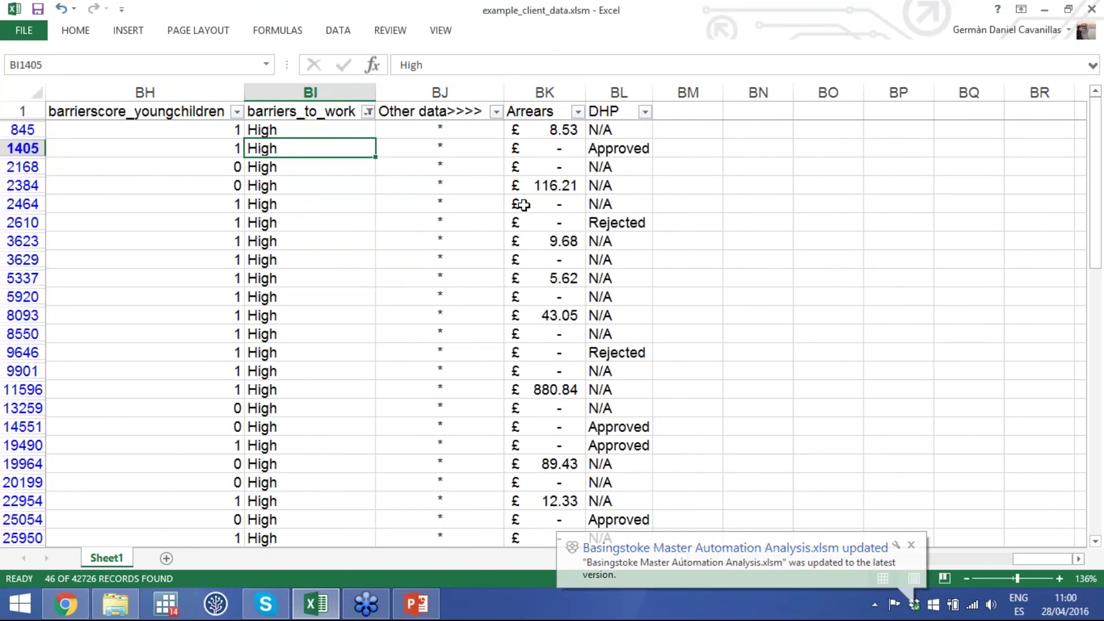
pyautogui.click(618, 92)
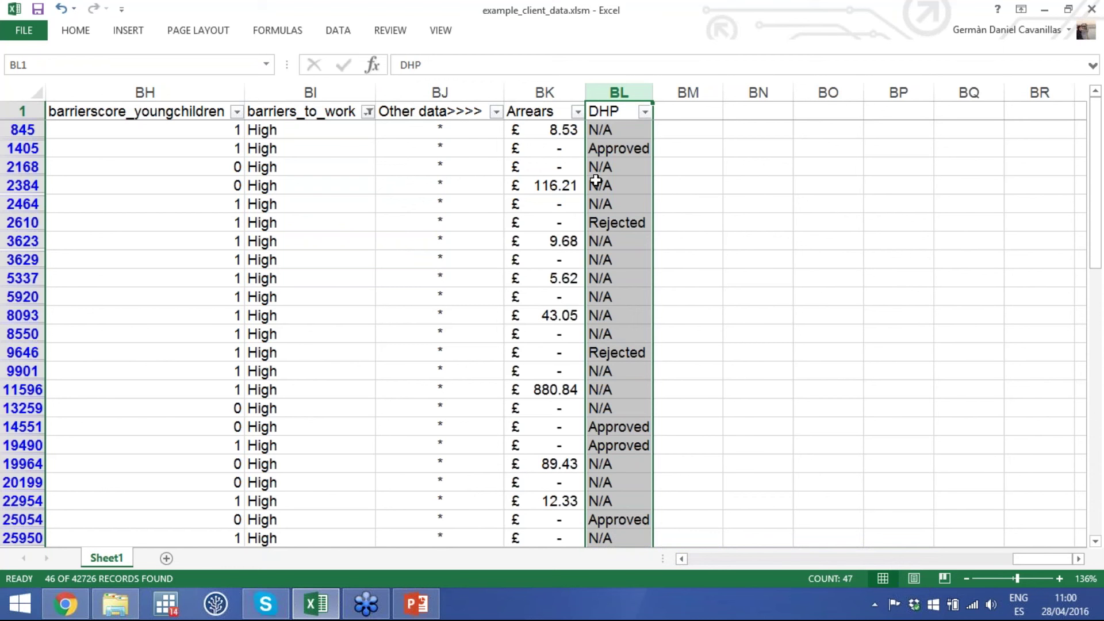
pyautogui.hscroll(-10, 596, 182)
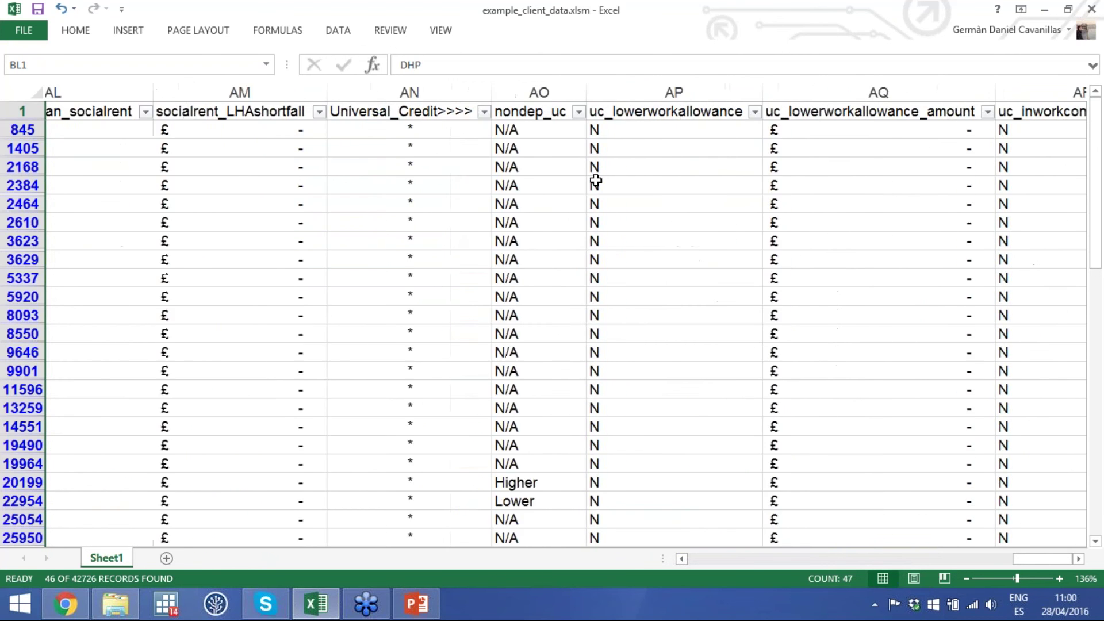
pyautogui.hscroll(-8, 596, 181)
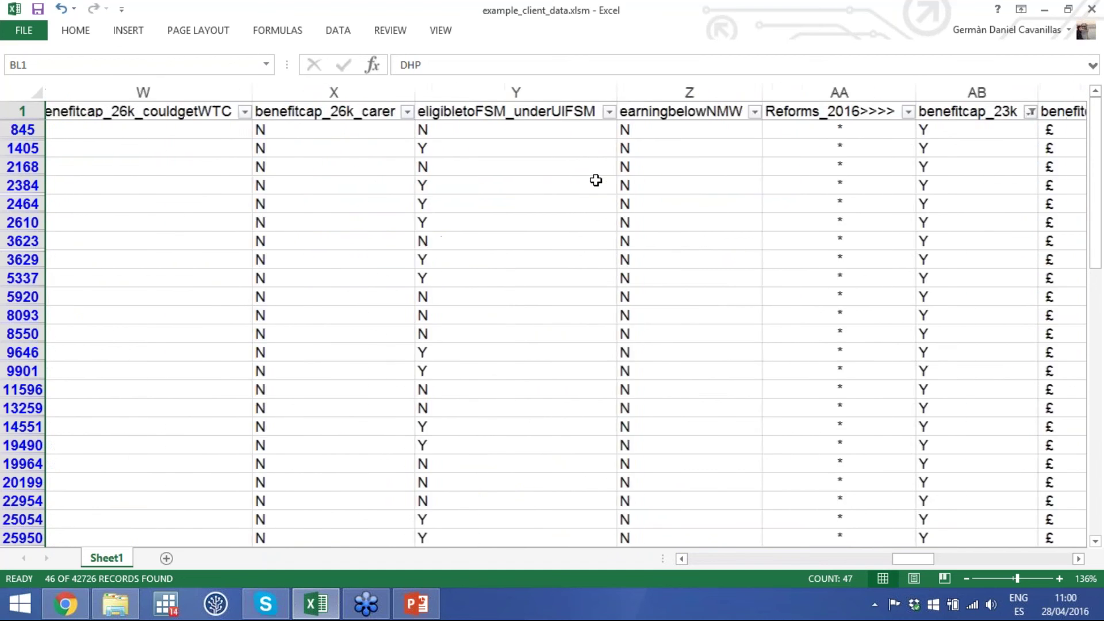
pyautogui.hscroll(-12, 596, 181)
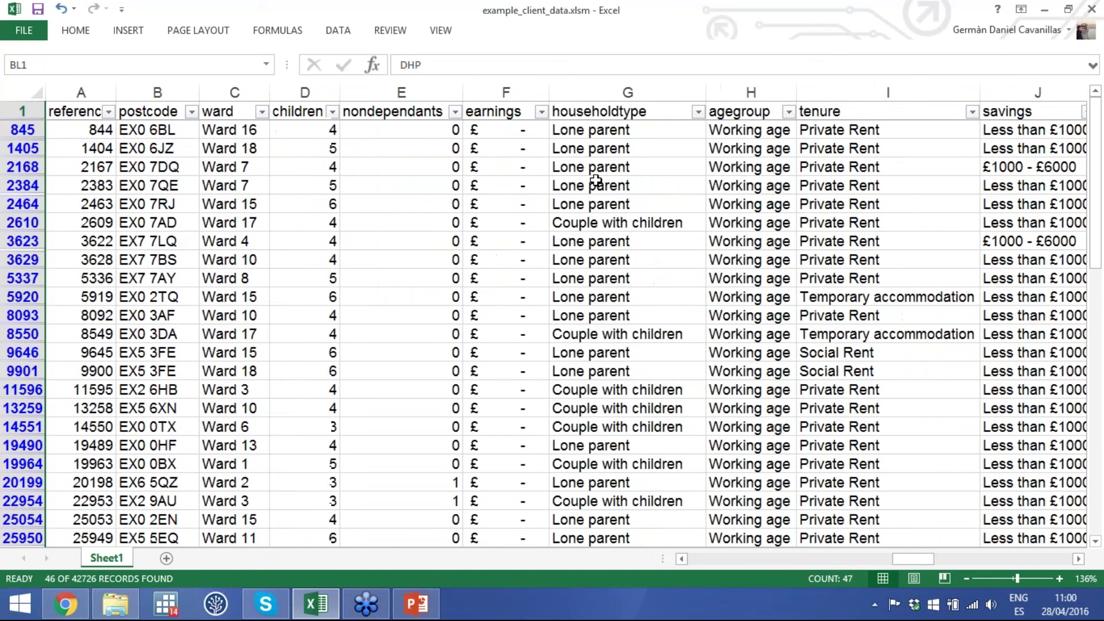
# Step: Clear all filters from the sheet so every client record is shown
pyautogui.click(411, 166)
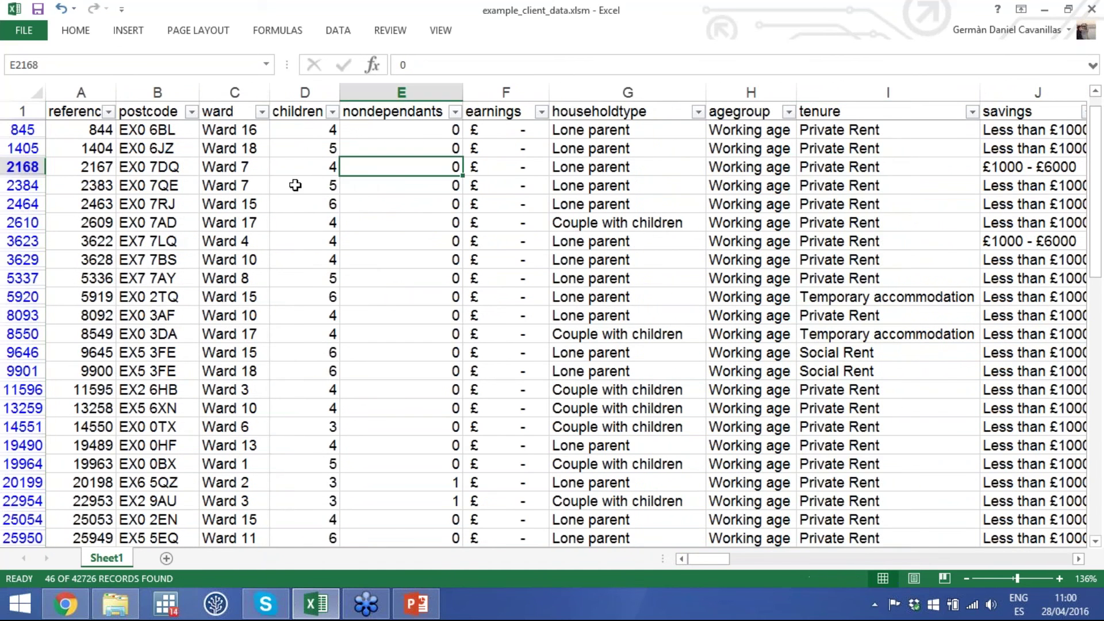
pyautogui.click(338, 30)
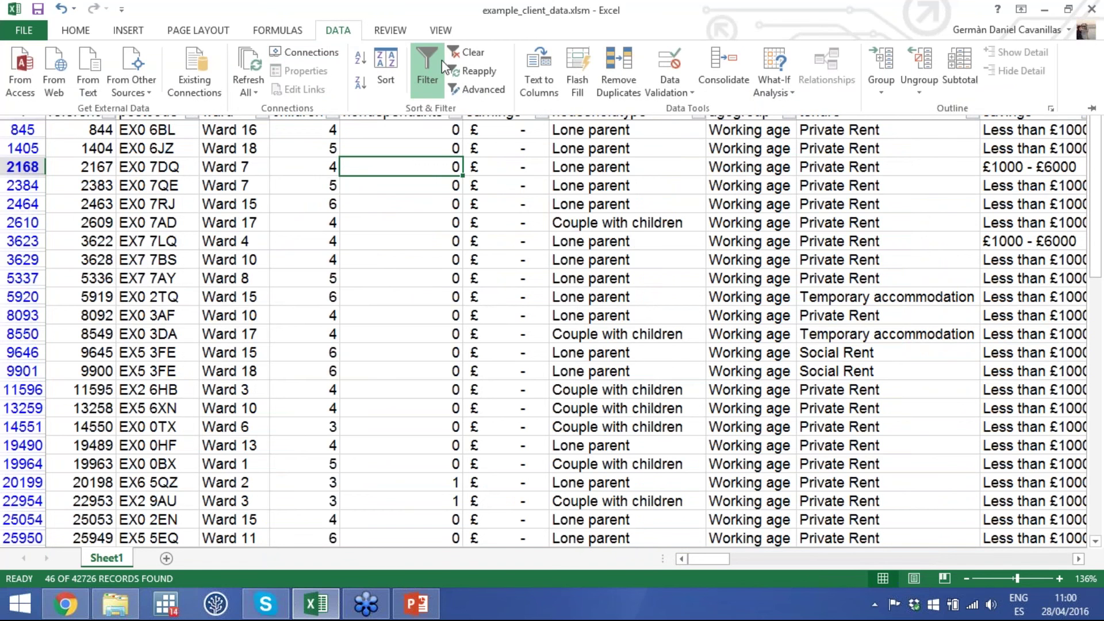
pyautogui.click(471, 52)
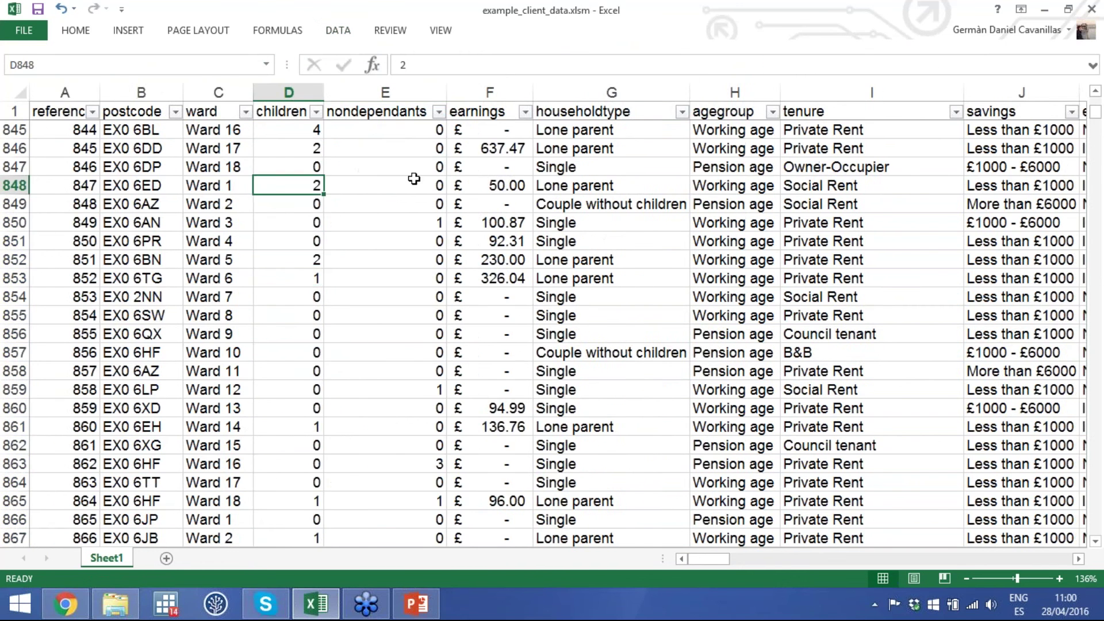
# Step: Filter the eligibletoFSM_underUIFSM column to show only the clients marked Y
pyautogui.hscroll(10, 414, 179)
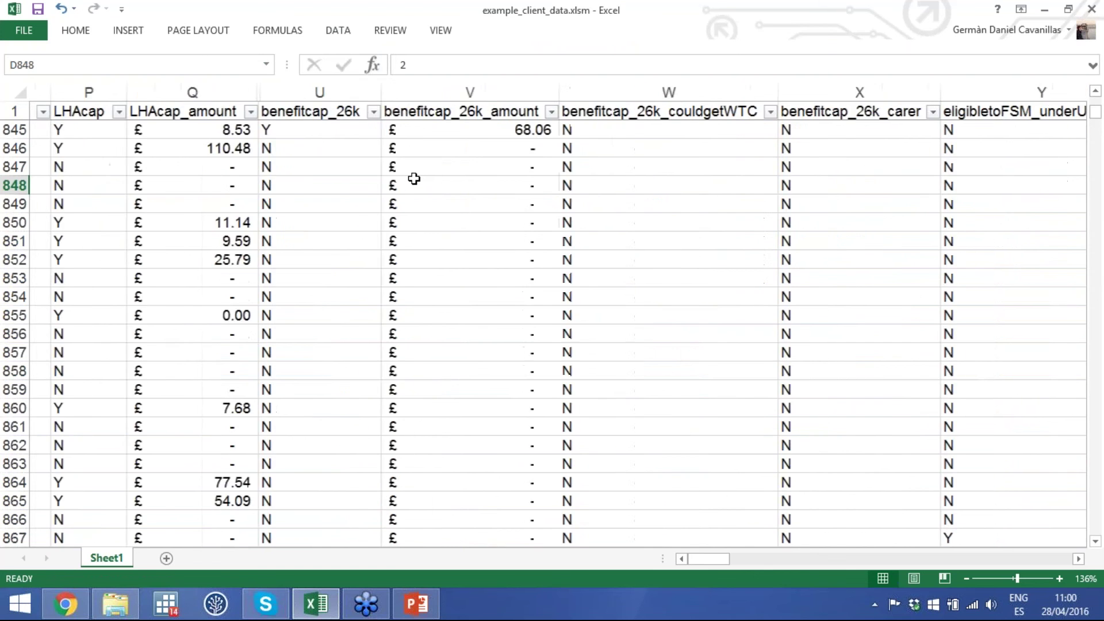
pyautogui.hscroll(5, 414, 179)
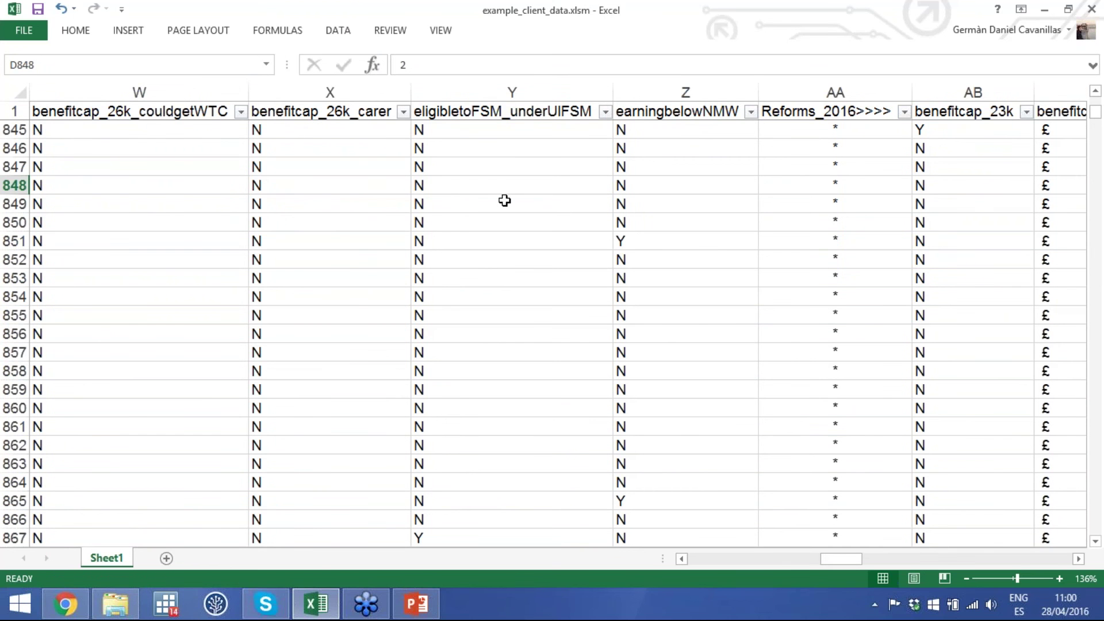
pyautogui.click(605, 111)
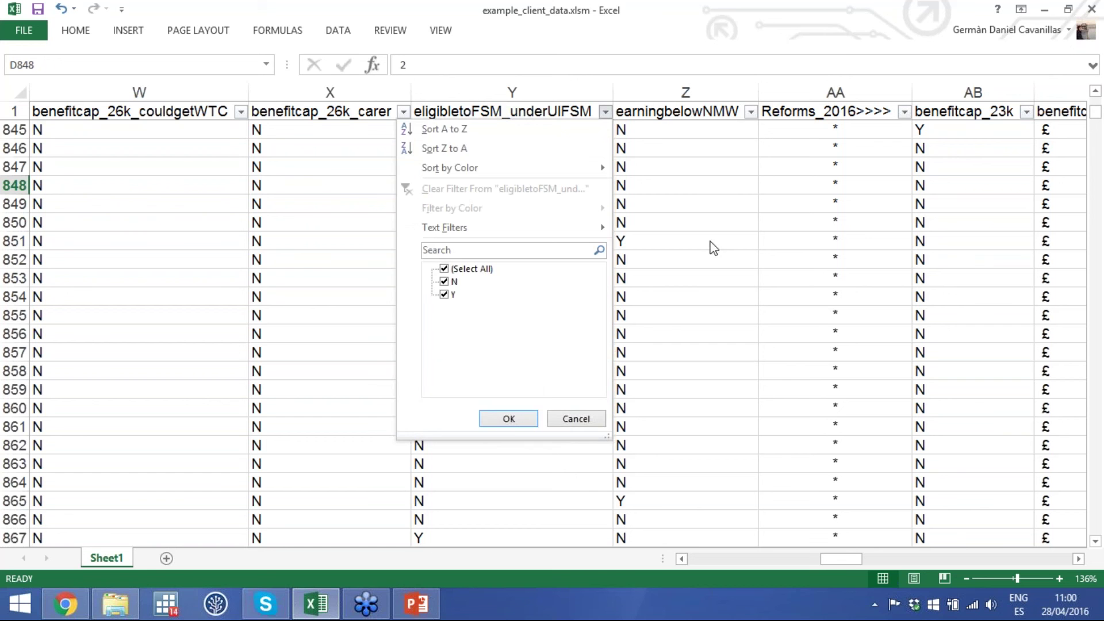
pyautogui.click(445, 281)
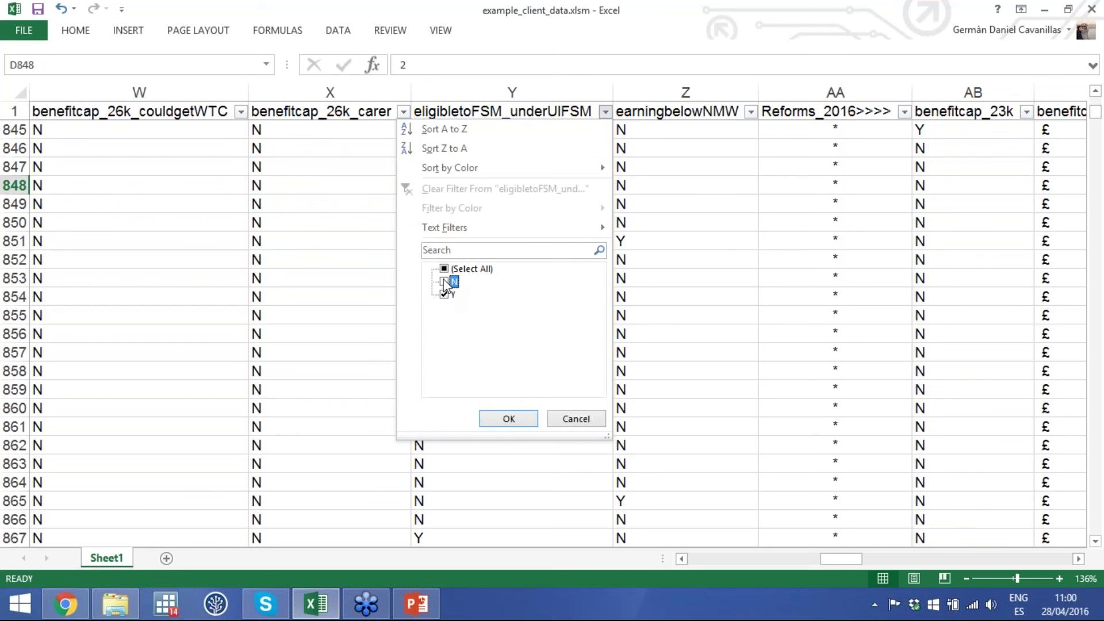
pyautogui.click(508, 420)
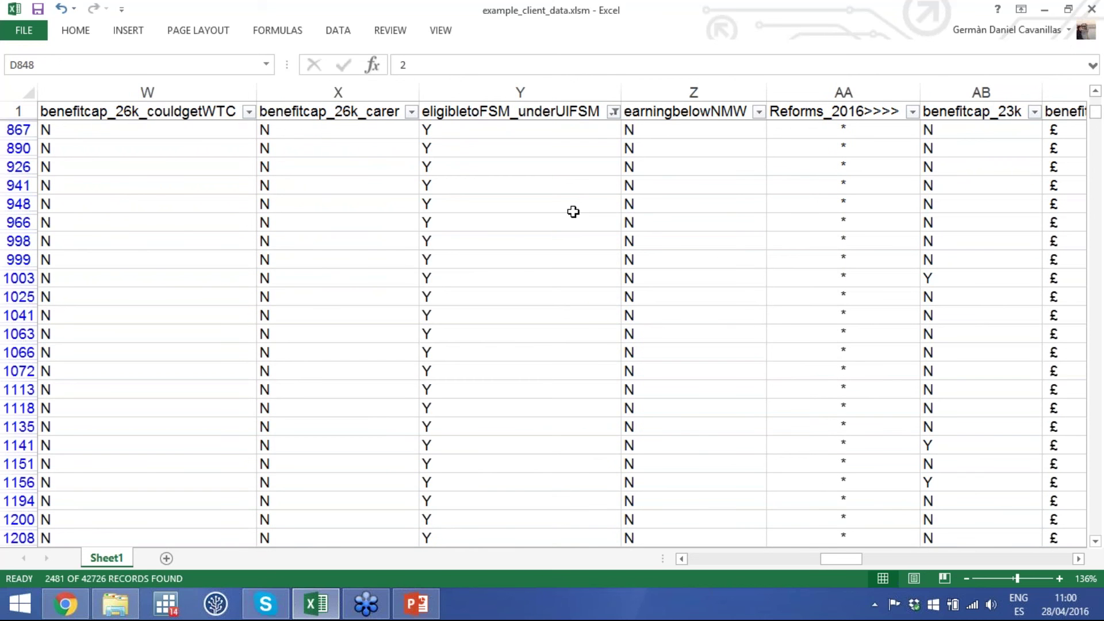
# Step: Look over the clients marked Y, and include N again in the eligibletoFSM_underUIFSM filter to show all records
pyautogui.click(469, 125)
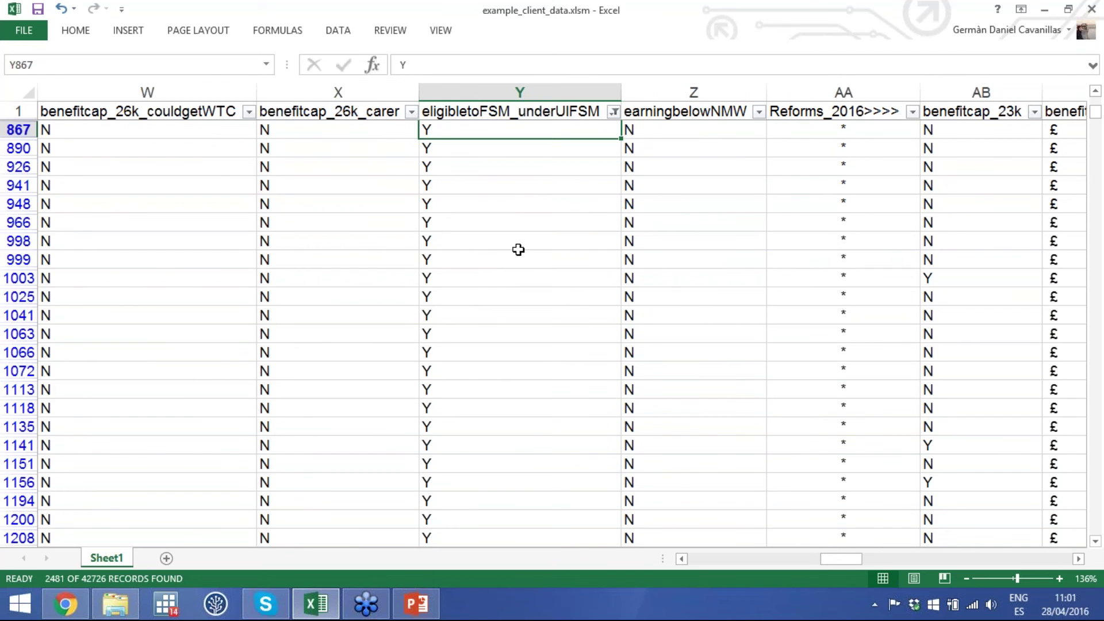
pyautogui.click(510, 206)
pyautogui.click(510, 219)
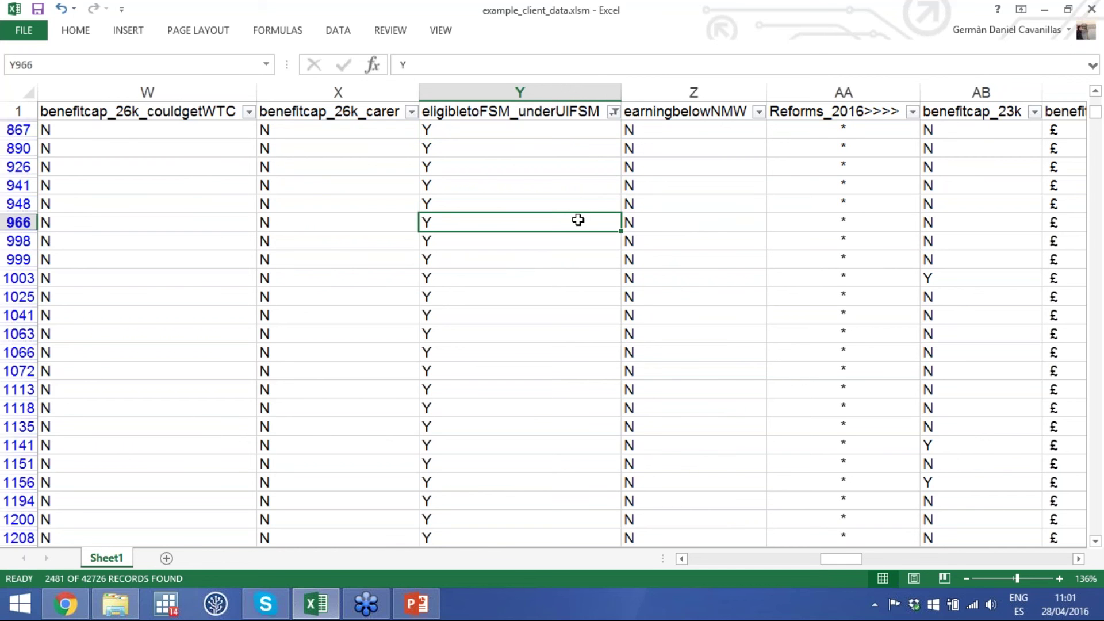
pyautogui.click(614, 111)
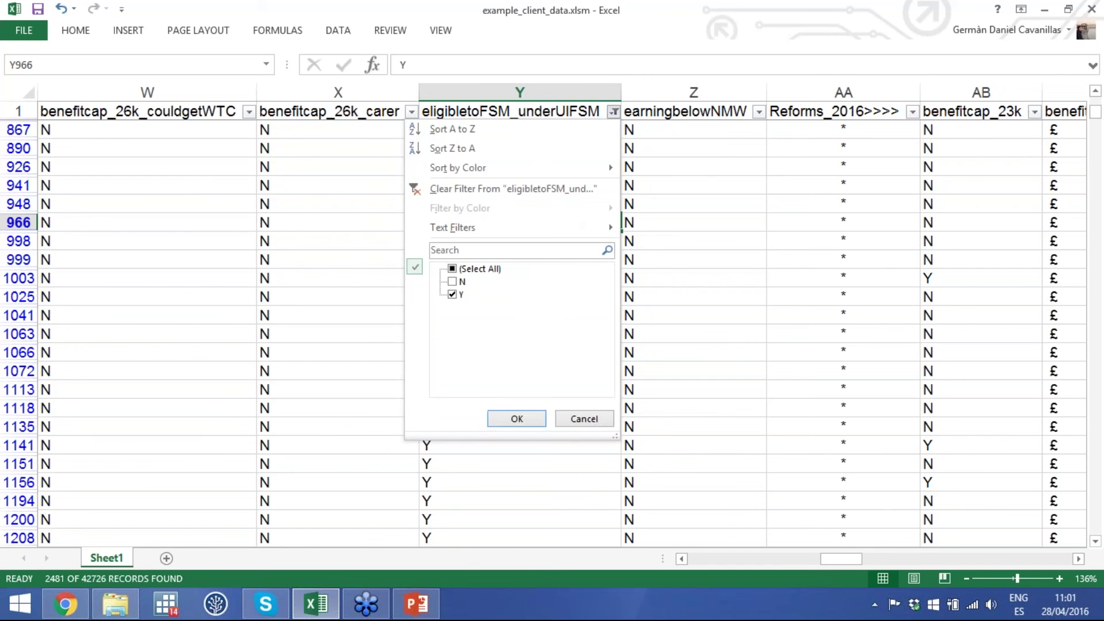
pyautogui.click(461, 282)
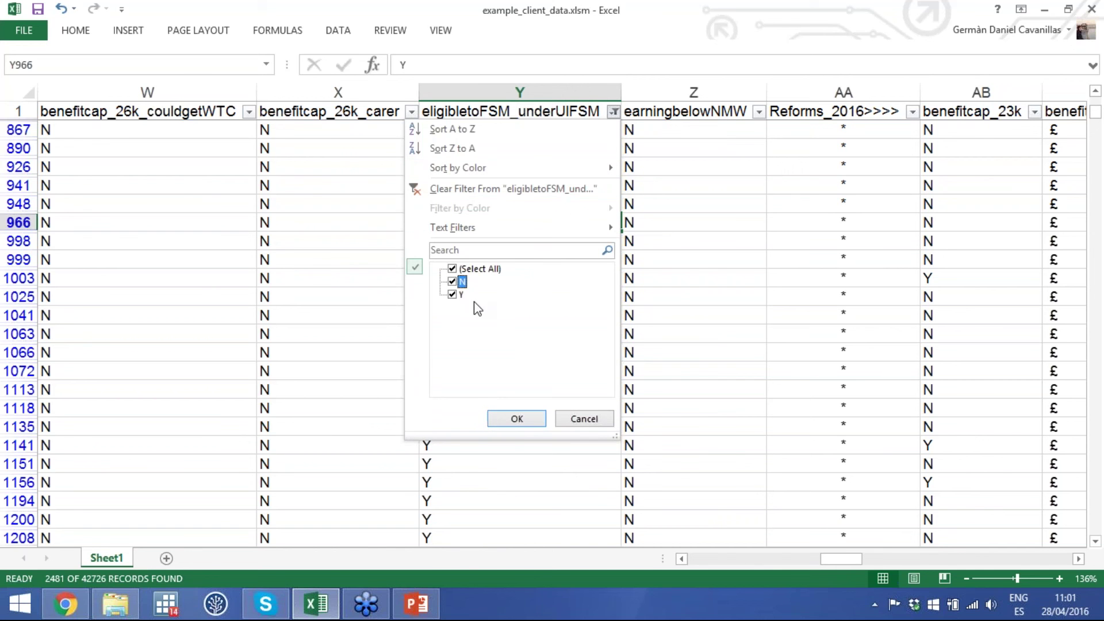
pyautogui.click(517, 419)
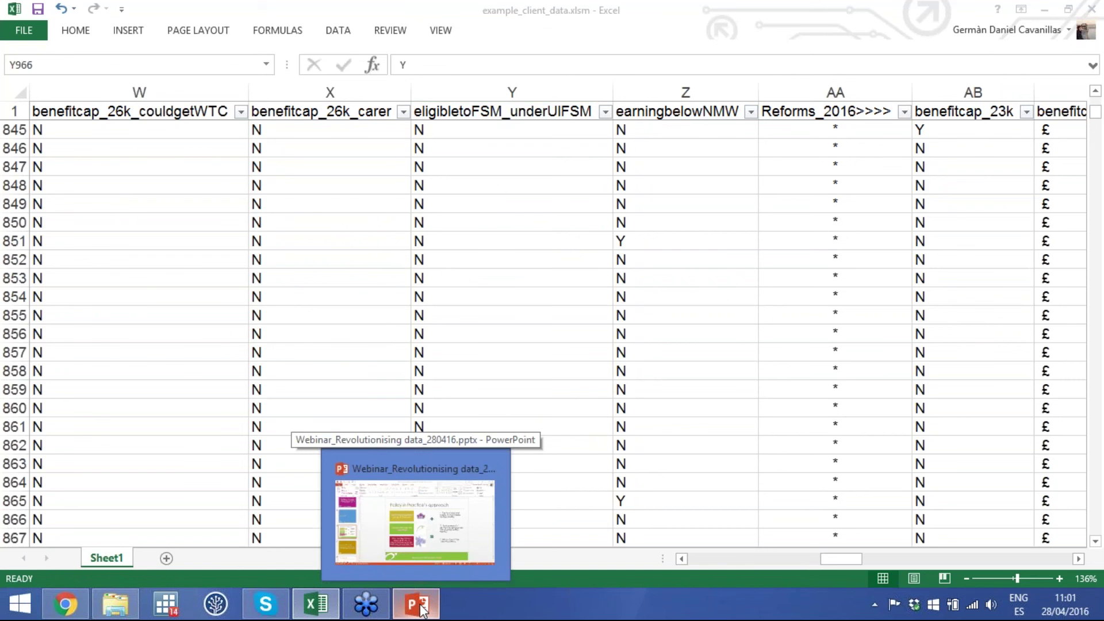
# Step: Switch to the webinar presentation in PowerPoint and start the slide show from slide 16, "Who is affected?"
pyautogui.click(420, 611)
pyautogui.click(81, 472)
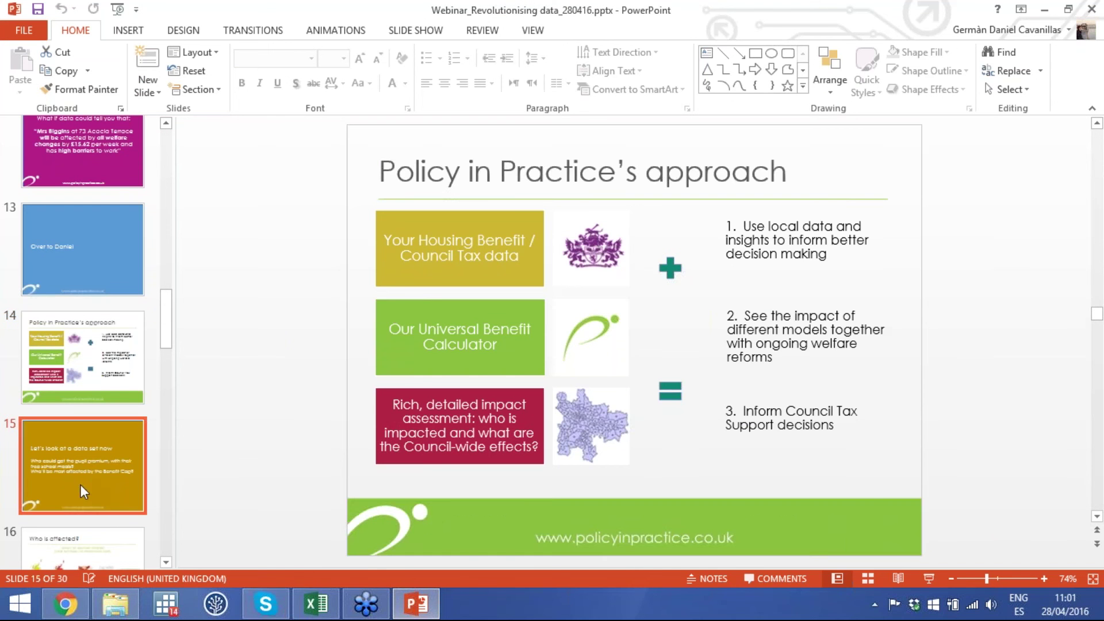
pyautogui.press('Down')
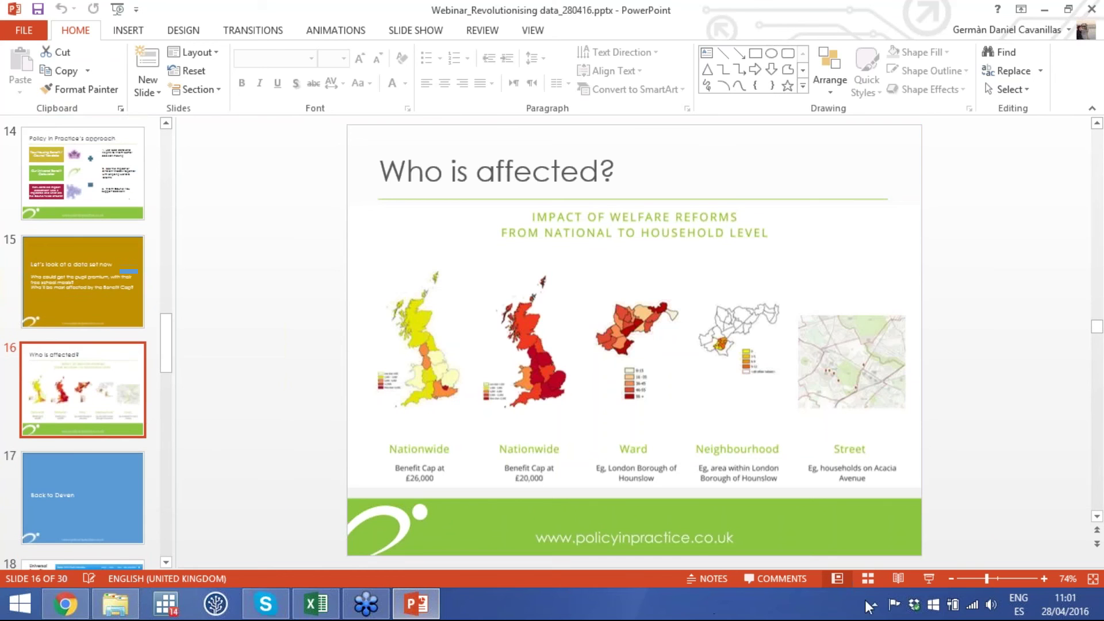
pyautogui.click(929, 578)
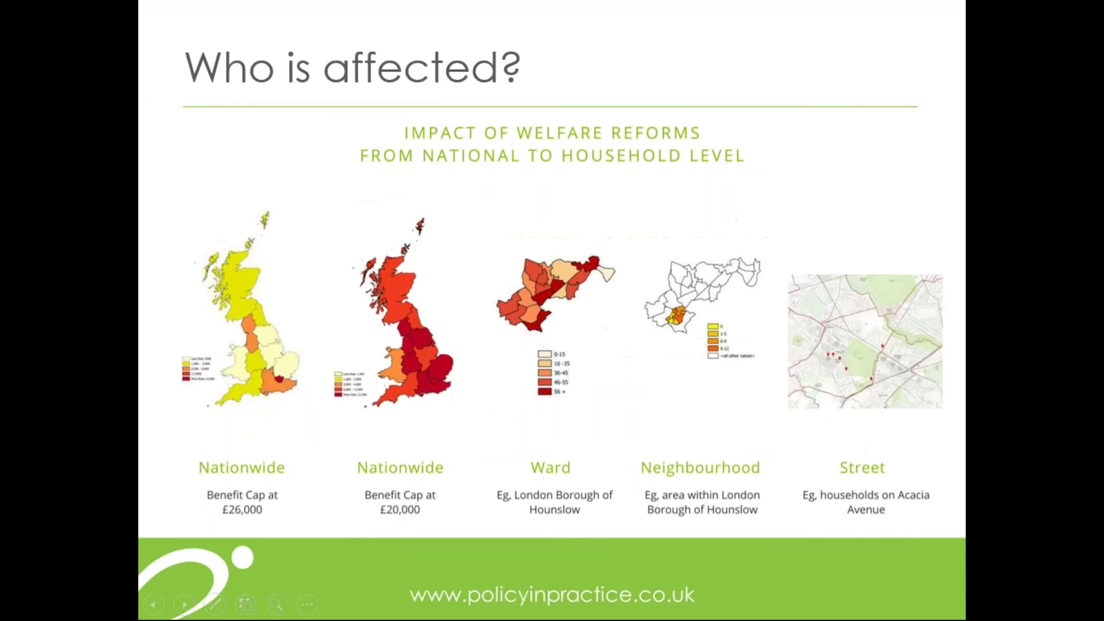